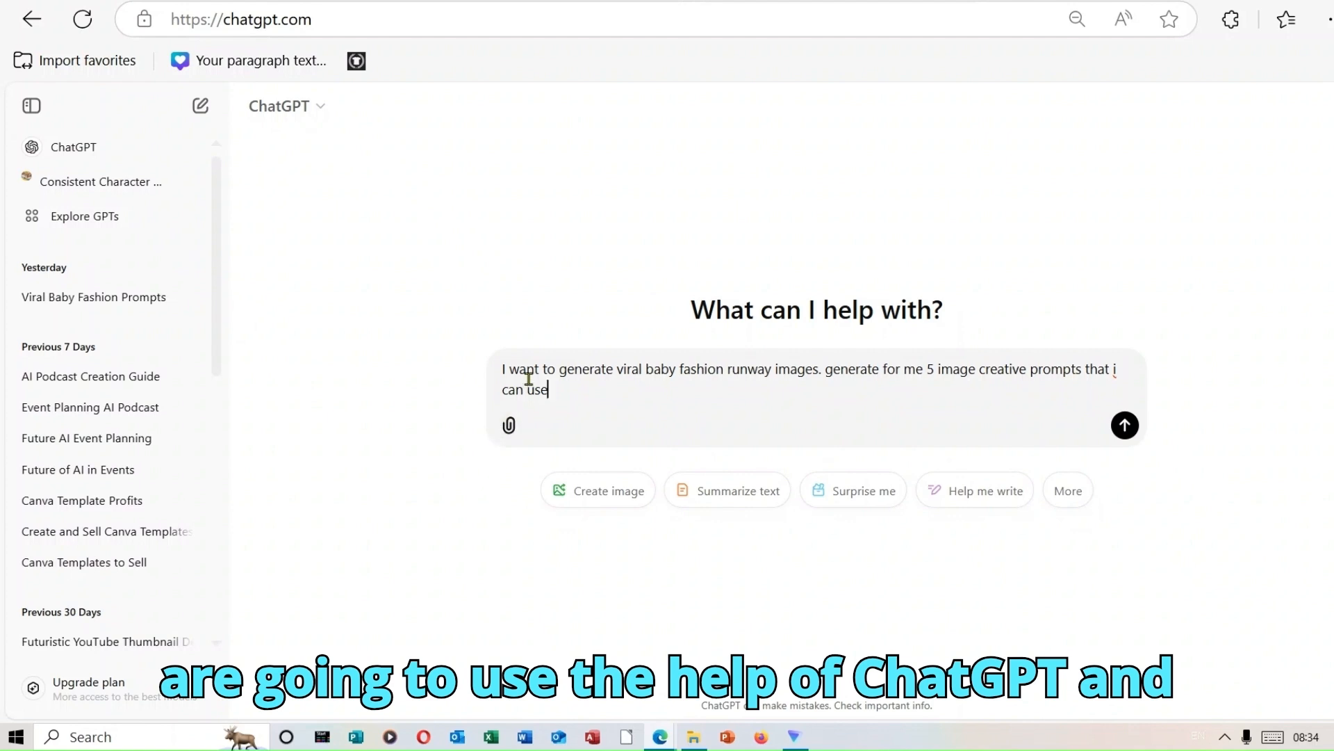
Submit the drafted ChatGPT request for 5 creative image prompts for viral baby fashion runway images.
key("ctrl+a")
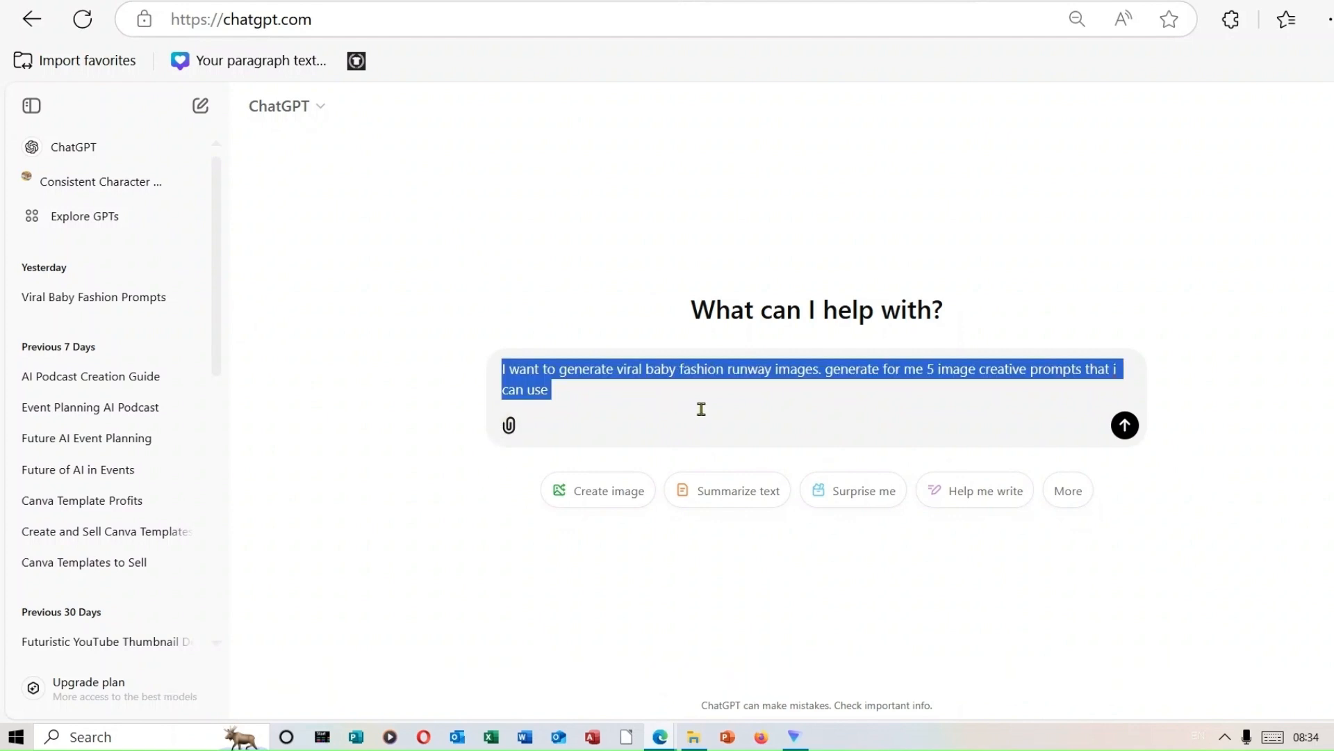
left_click(628, 405)
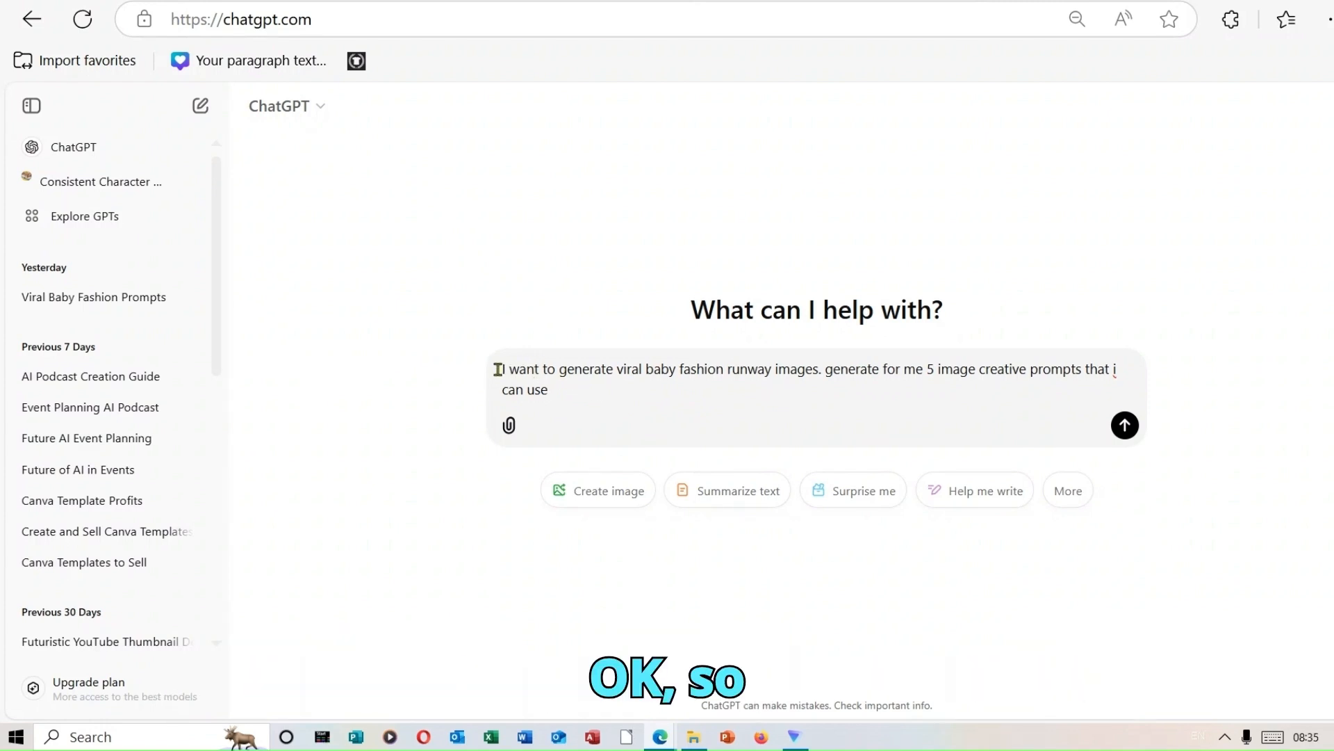
left_click_drag(498, 369, 575, 394)
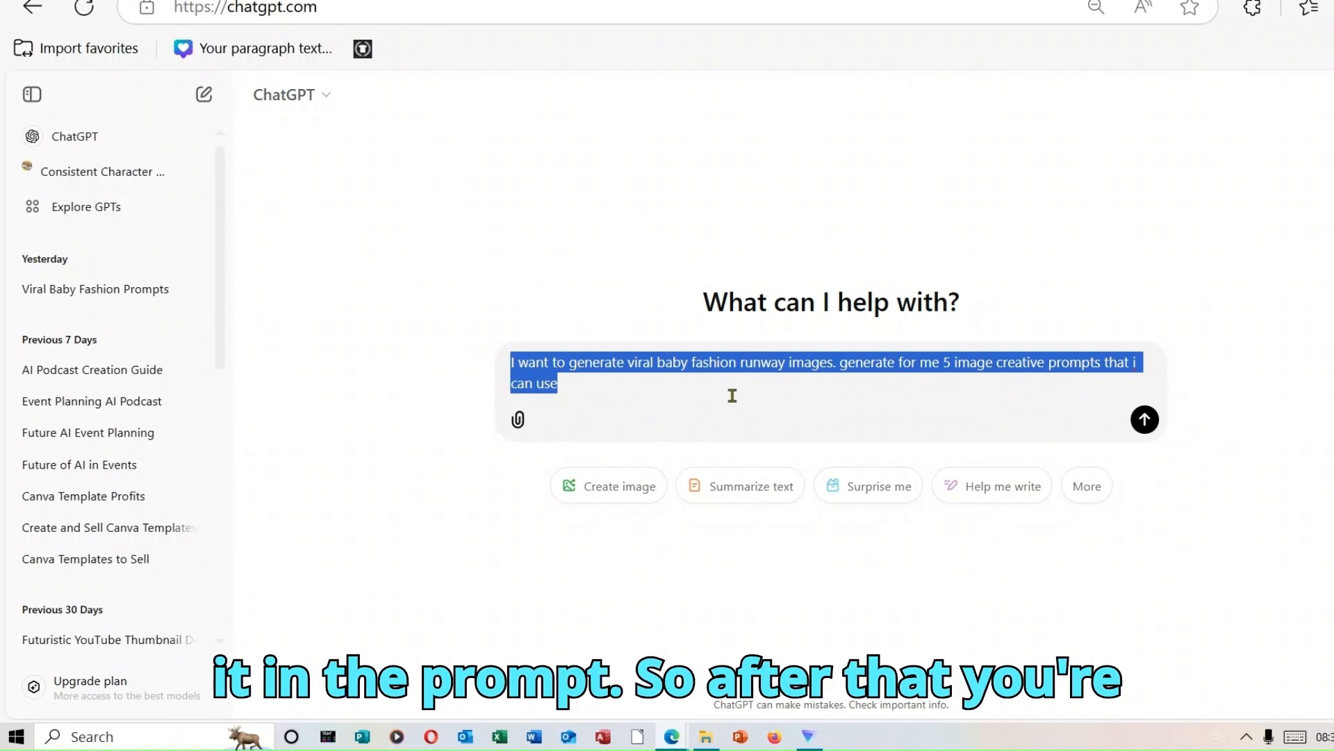
left_click(1157, 424)
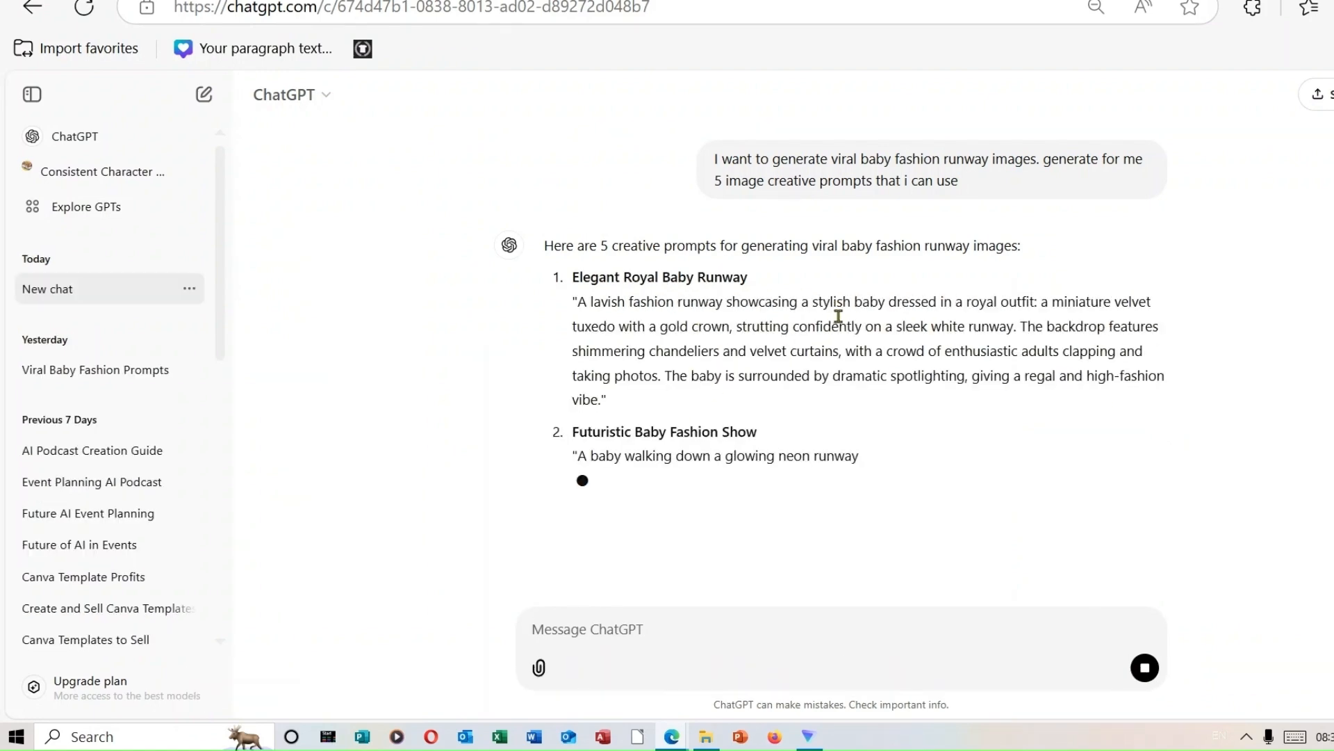
Read through the generated baby runway prompts and the follow-up set inspired by fruits and vegetables.
scroll(858, 345, "down", 2)
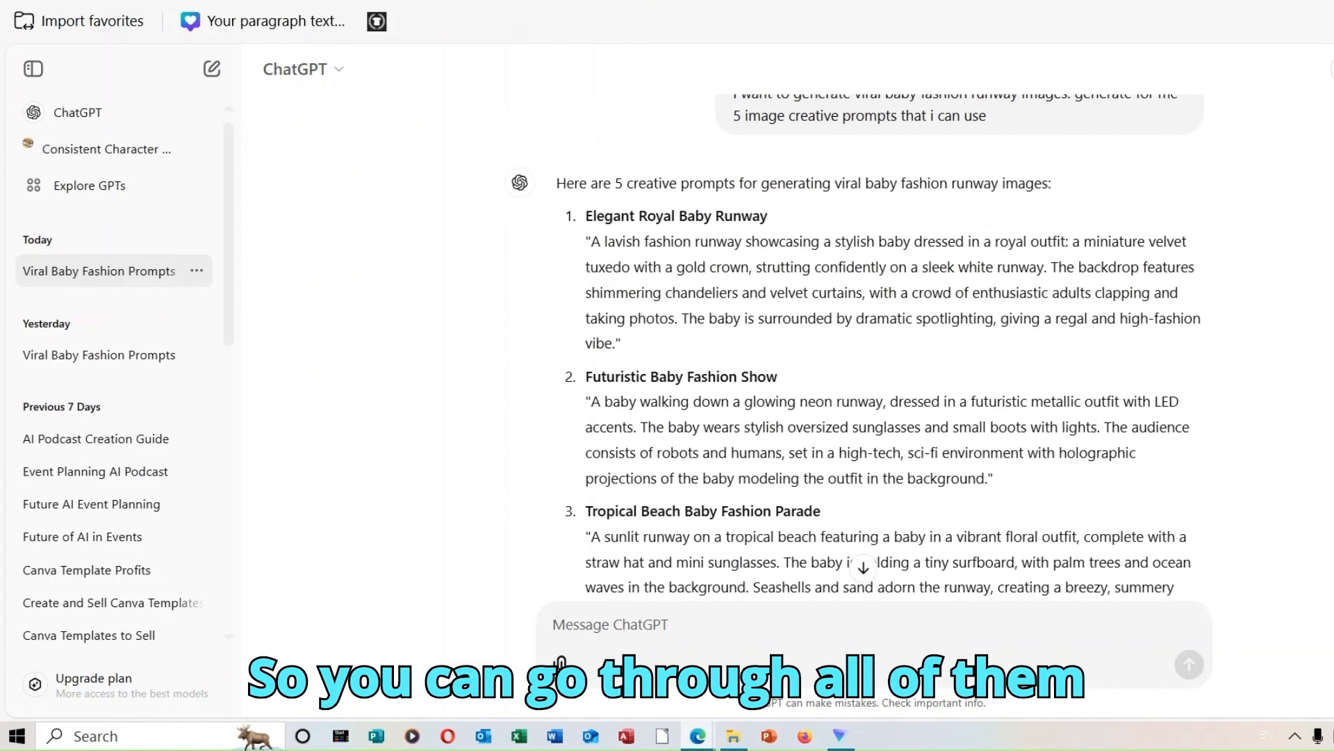
scroll(857, 345, "down", 1)
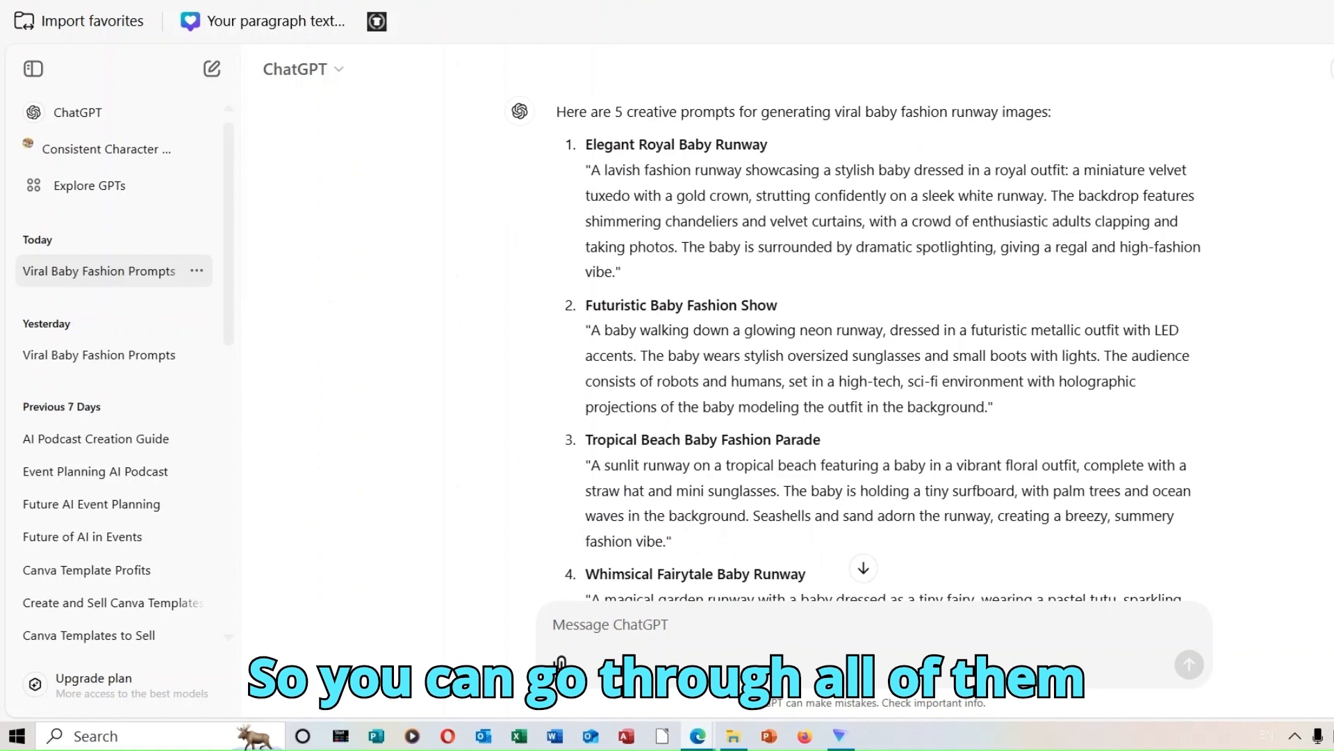
scroll(863, 704, "down", 2)
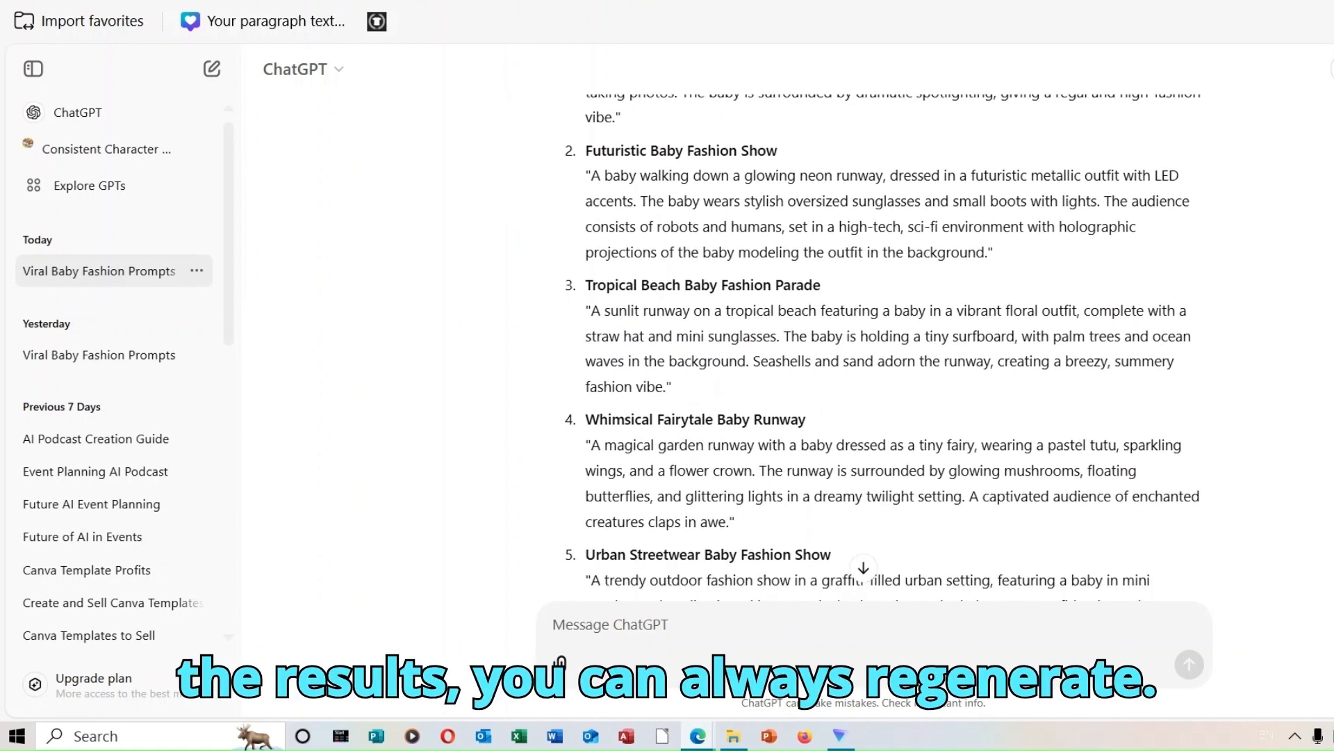
scroll(878, 348, "down", 2)
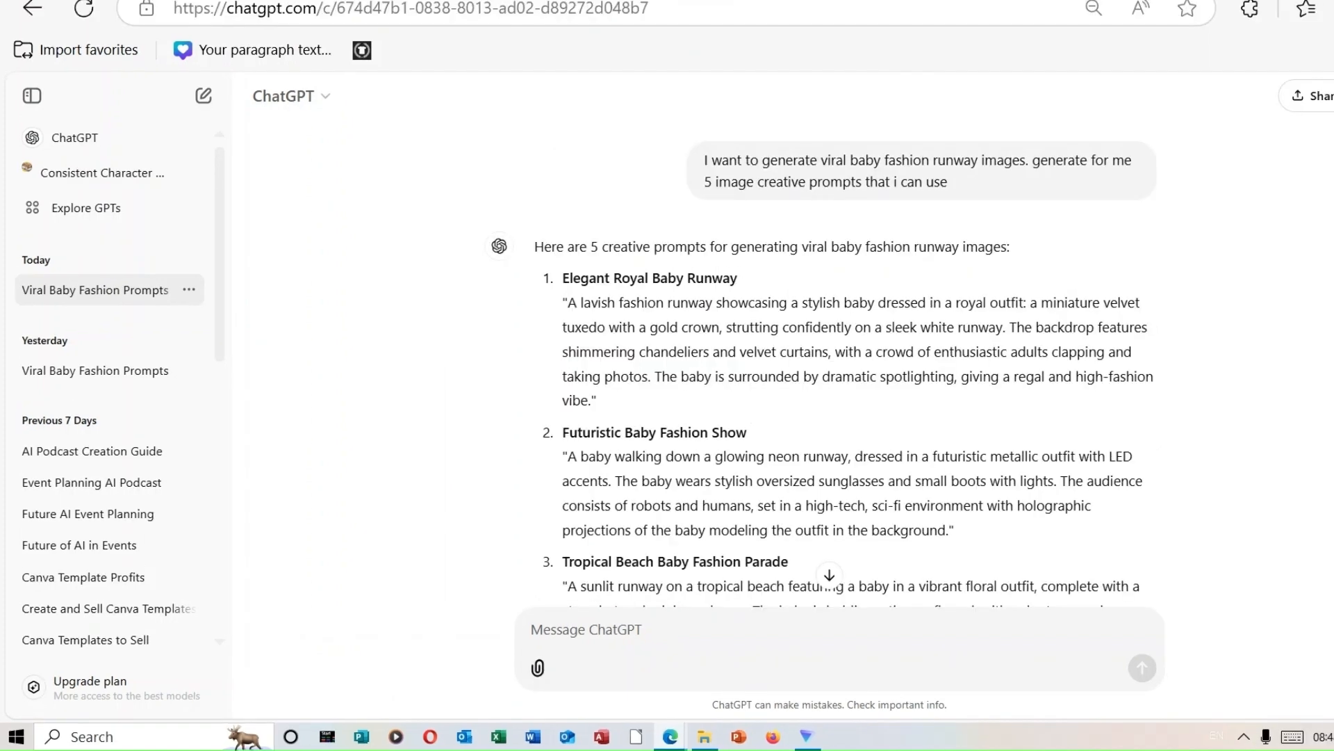
scroll(824, 358, "down", 5)
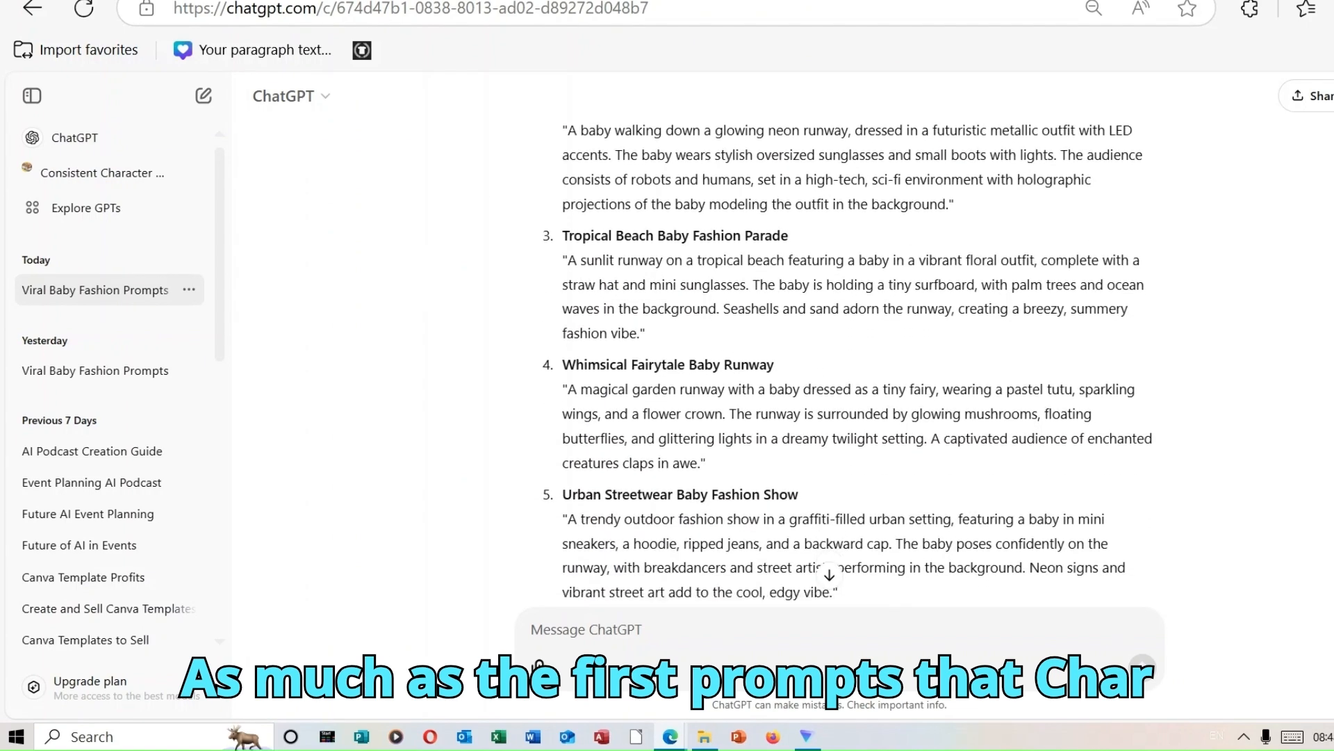
scroll(848, 361, "down", 5)
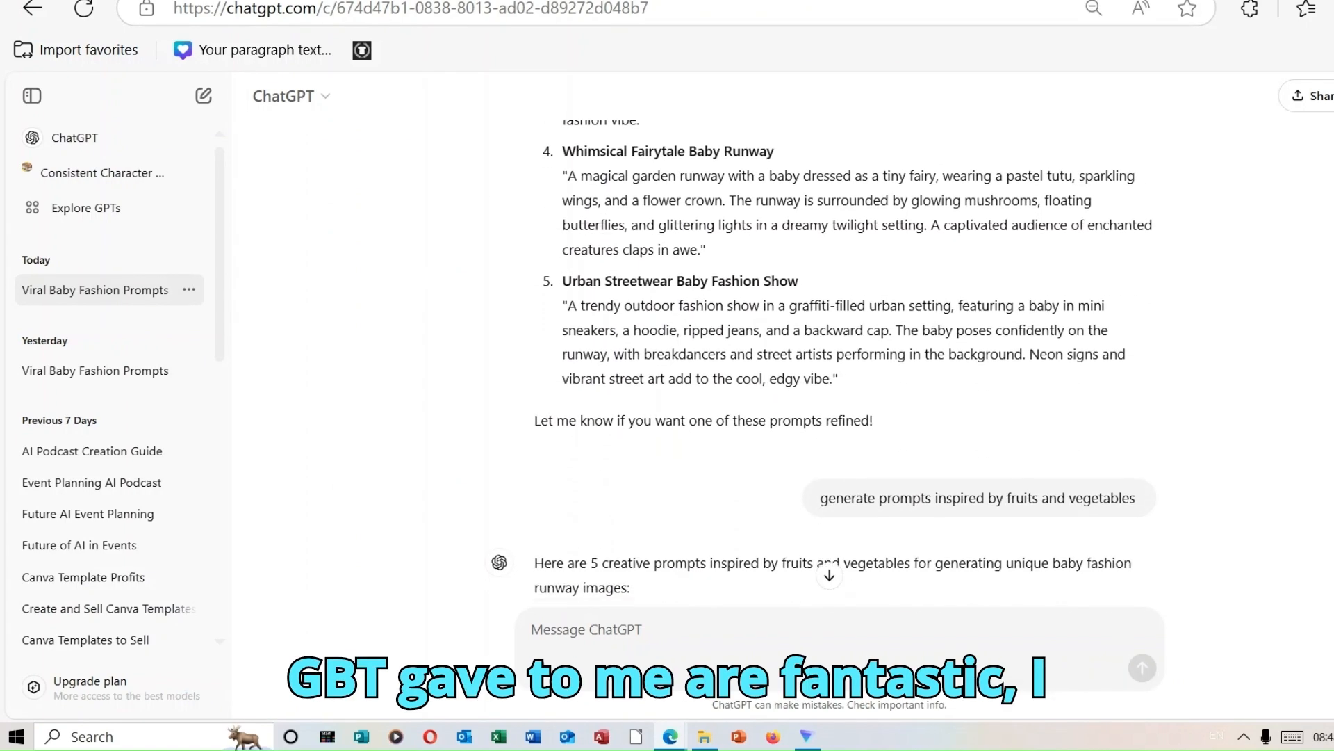
scroll(848, 362, "down", 2)
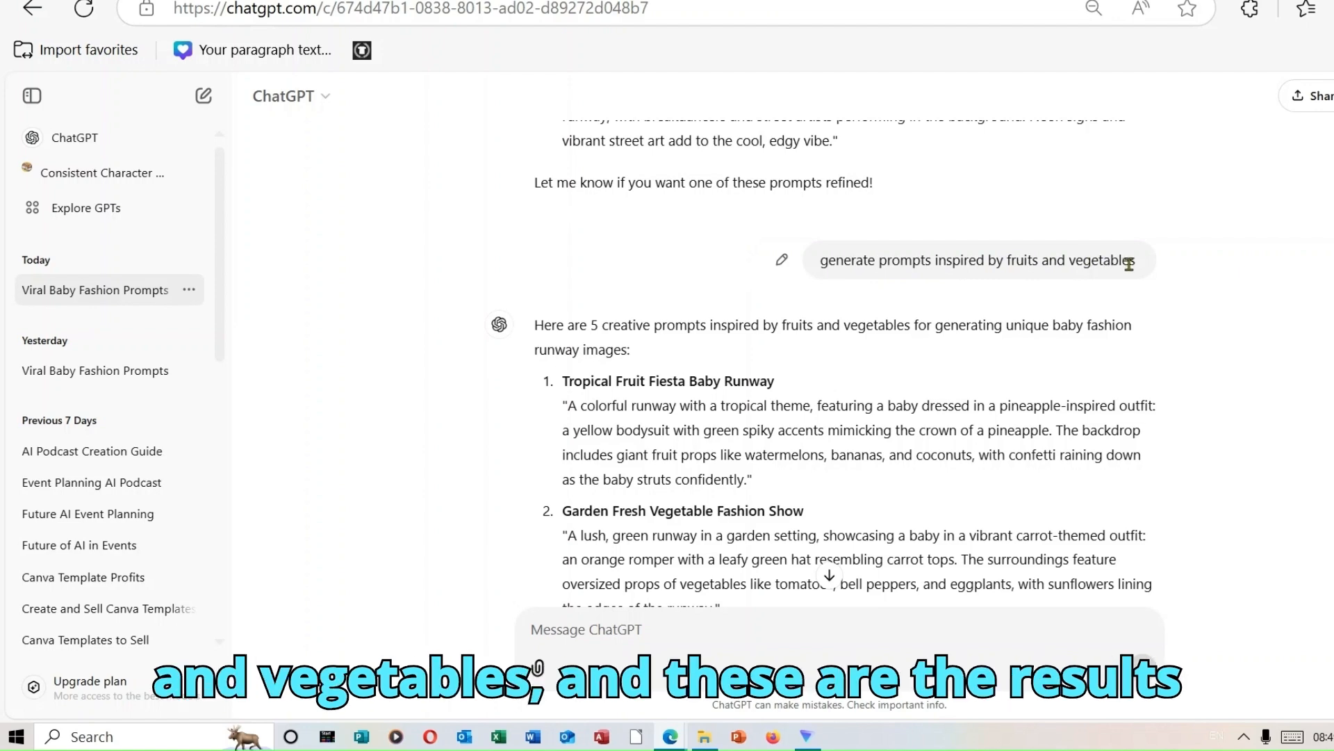
scroll(824, 369, "down", 3)
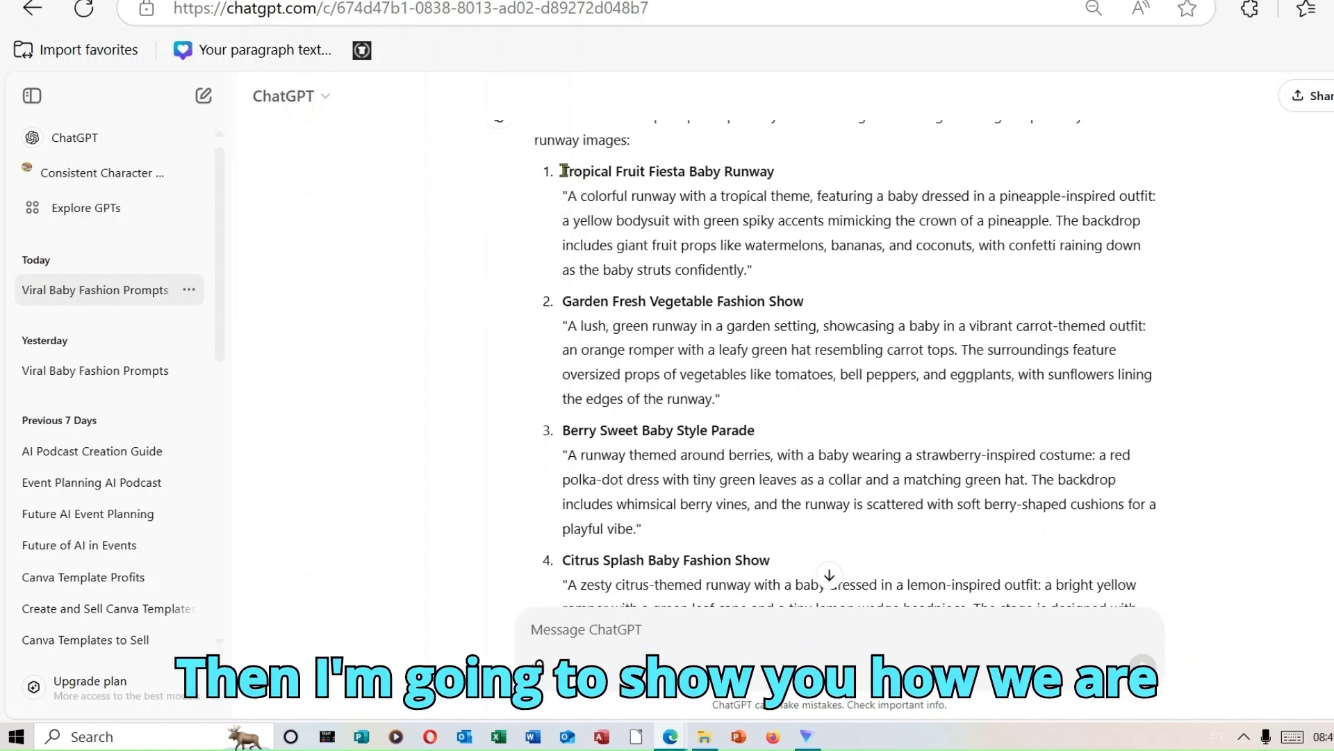
Copy the first fruit-and-vegetable prompt, "Tropical Fruit Fiesta Baby Runway", including its title and full description.
left_click_drag(564, 172, 848, 270)
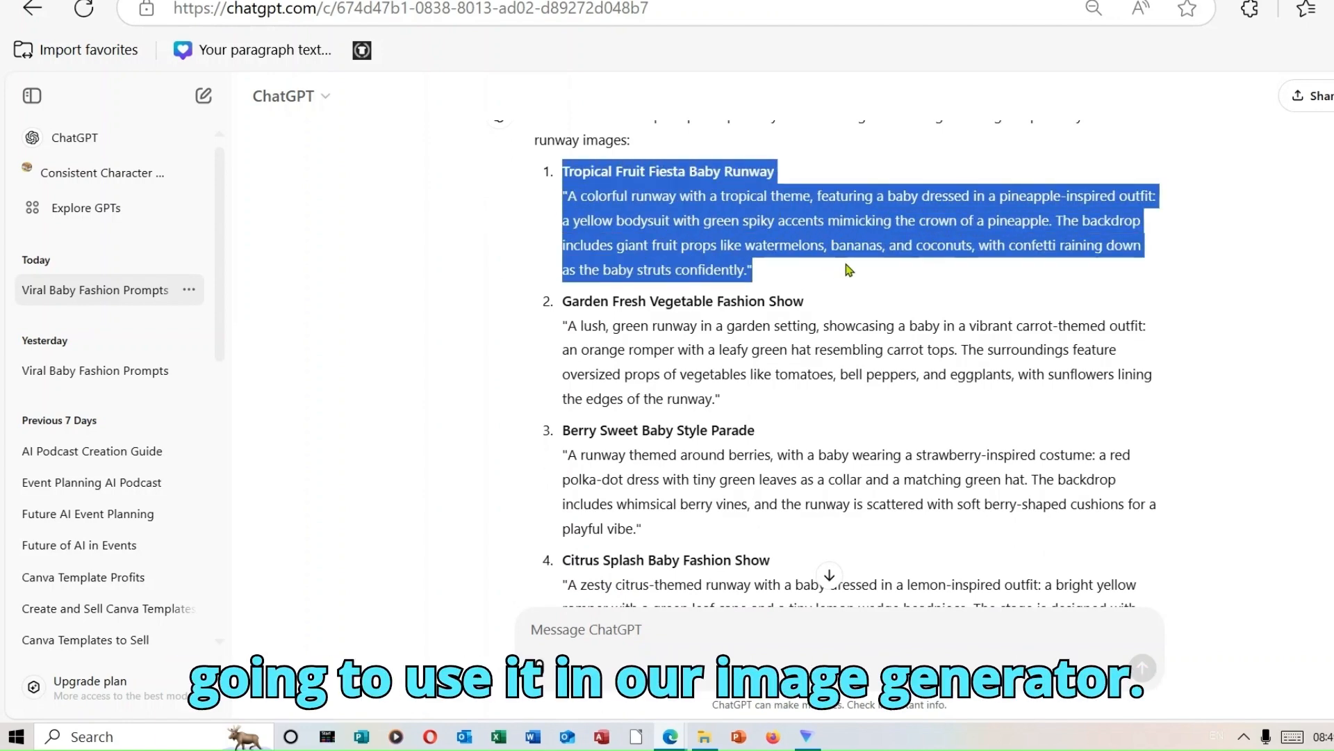
right_click(810, 226)
left_click(902, 249)
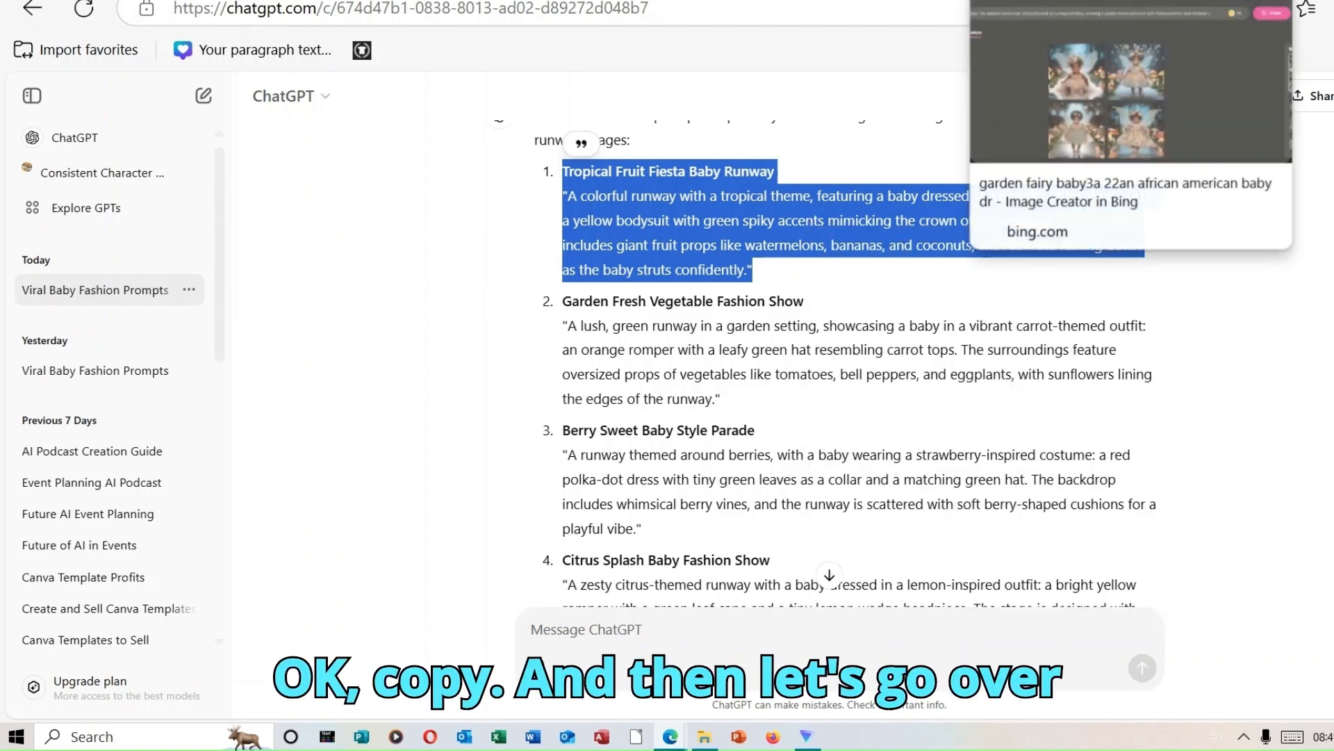
Switch to Bing Image Creator, replace the Garden Fairy Baby prompt with the copied Tropical Fruit Fiesta prompt, and create the images.
left_click(1042, 0)
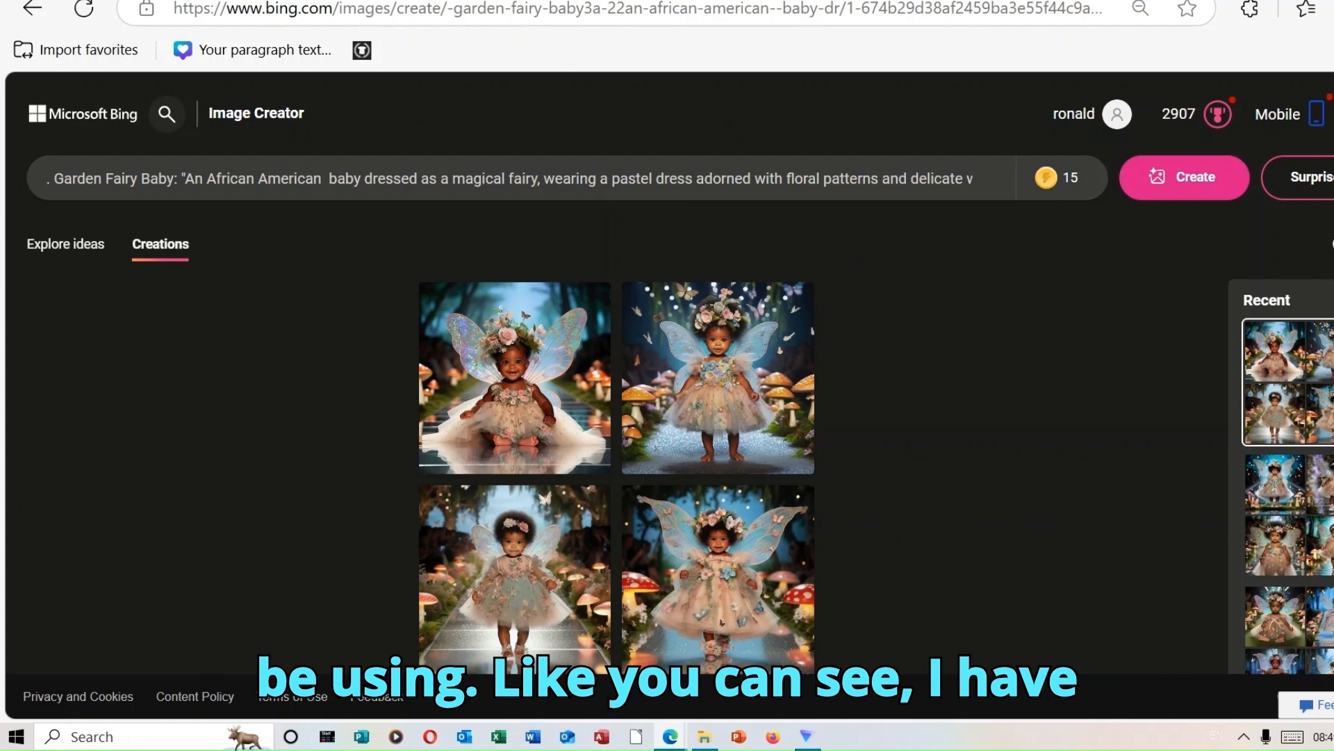
scroll(1289, 496, "down", 10)
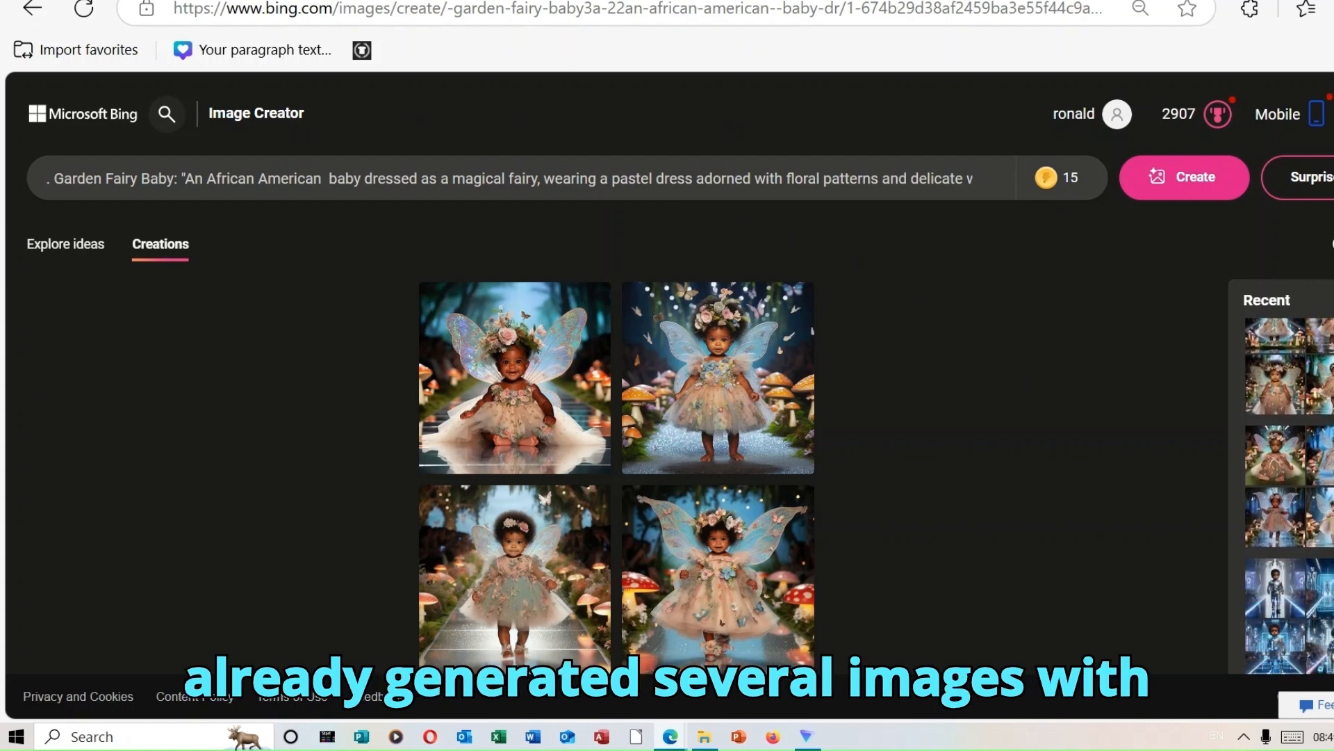
scroll(1289, 496, "down", 10)
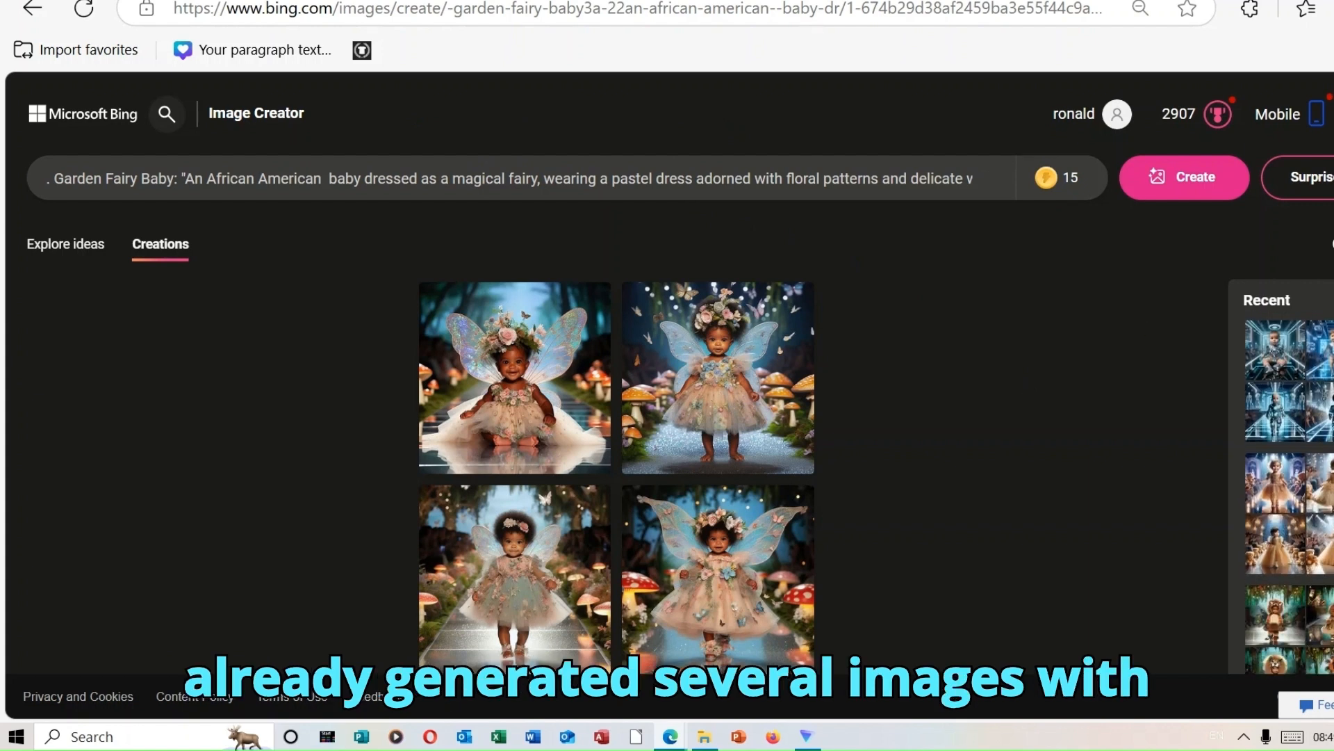
scroll(1289, 496, "down", 10)
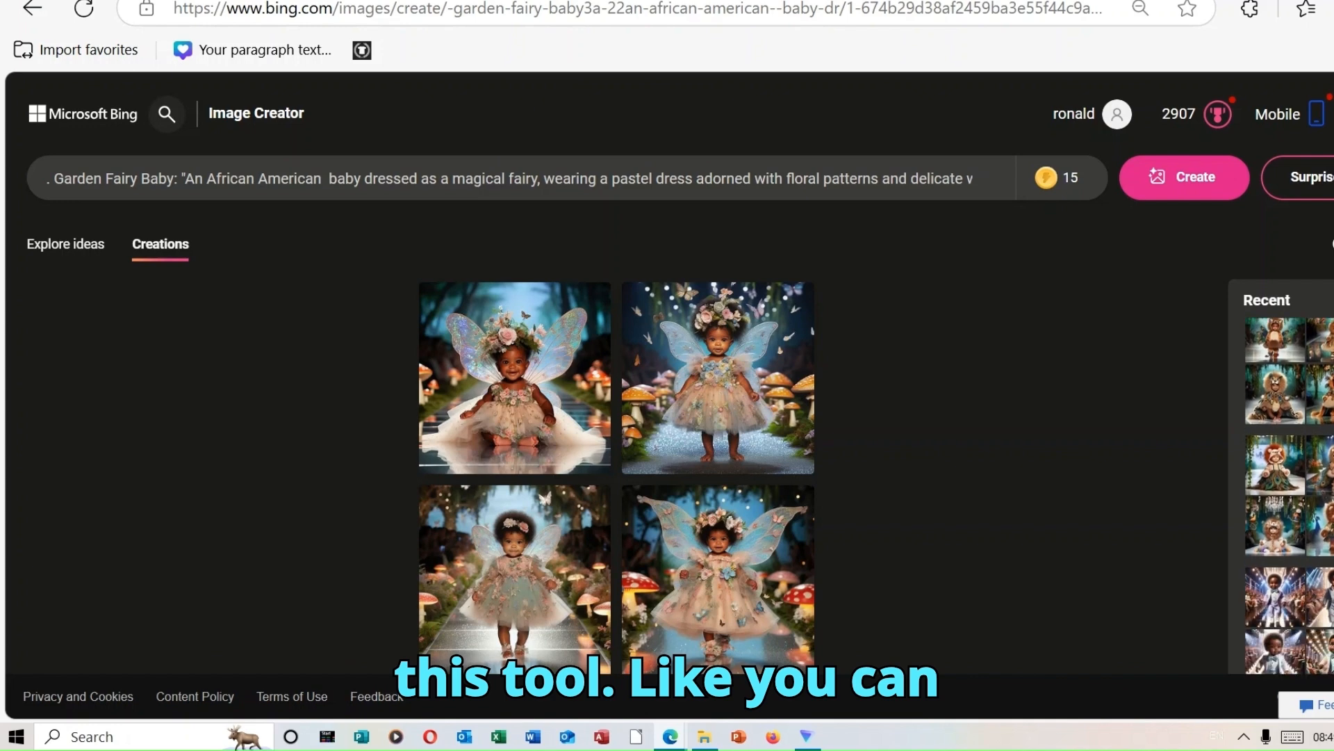
scroll(1289, 496, "up", 20)
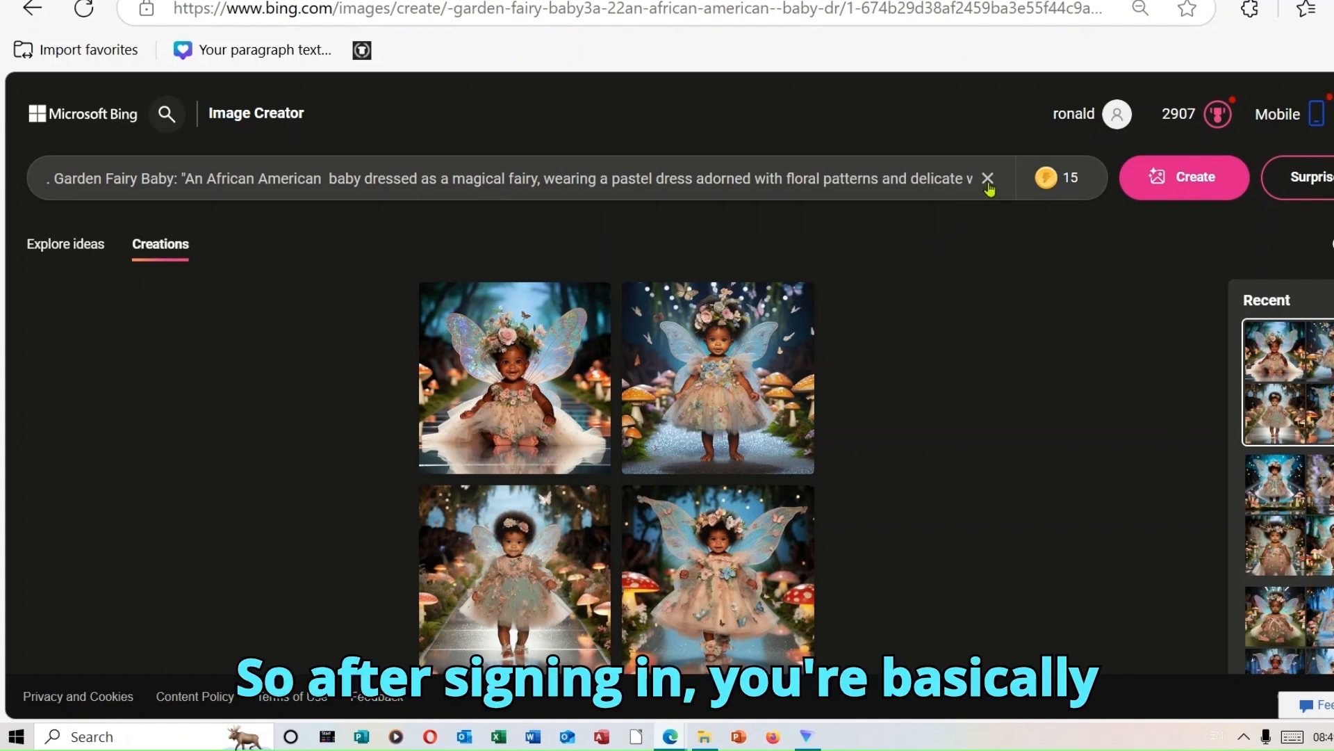
left_click(988, 181)
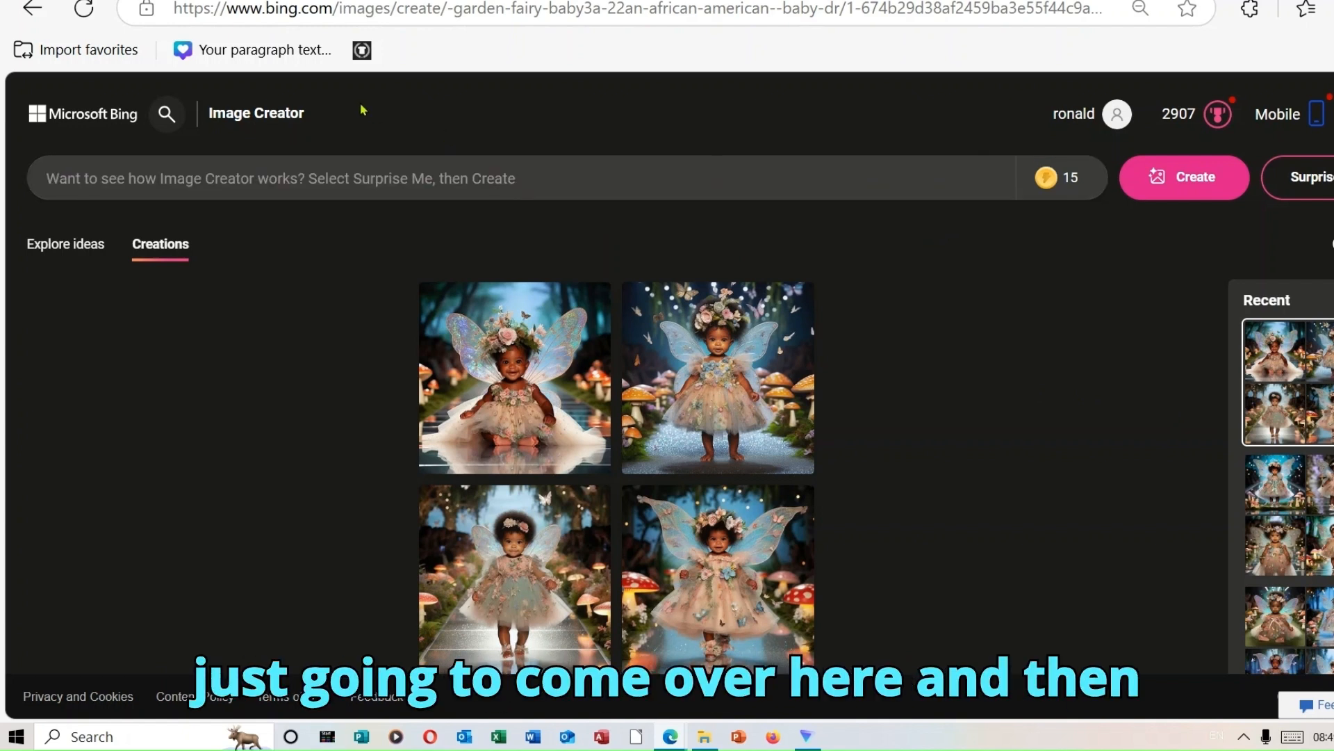
right_click(216, 175)
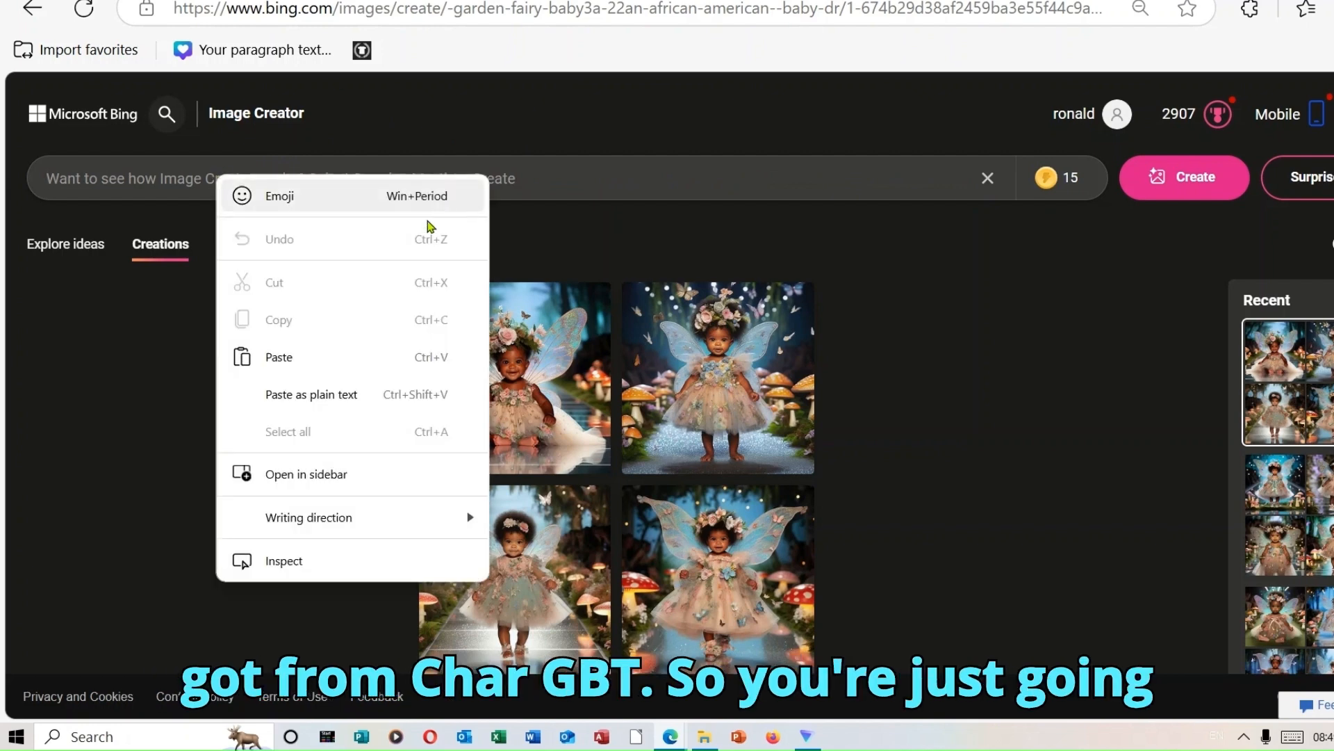
left_click(332, 359)
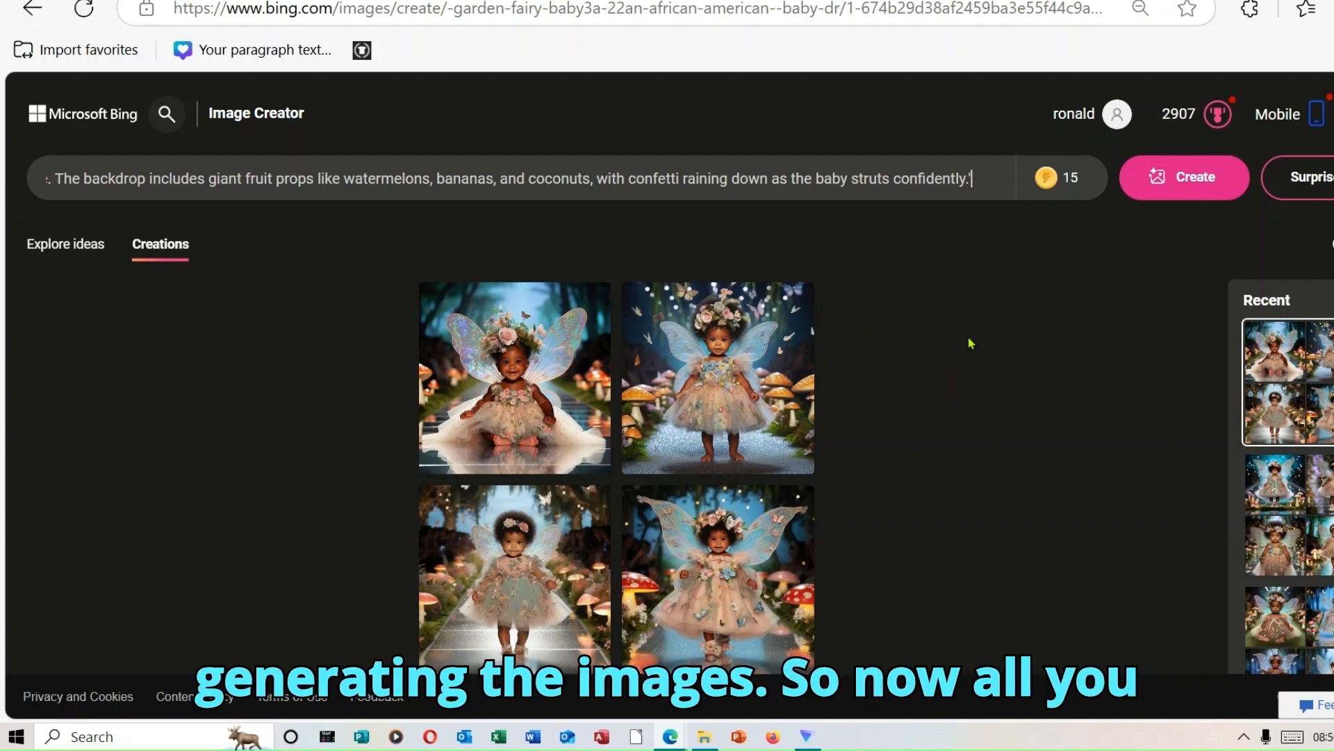
left_click(1192, 178)
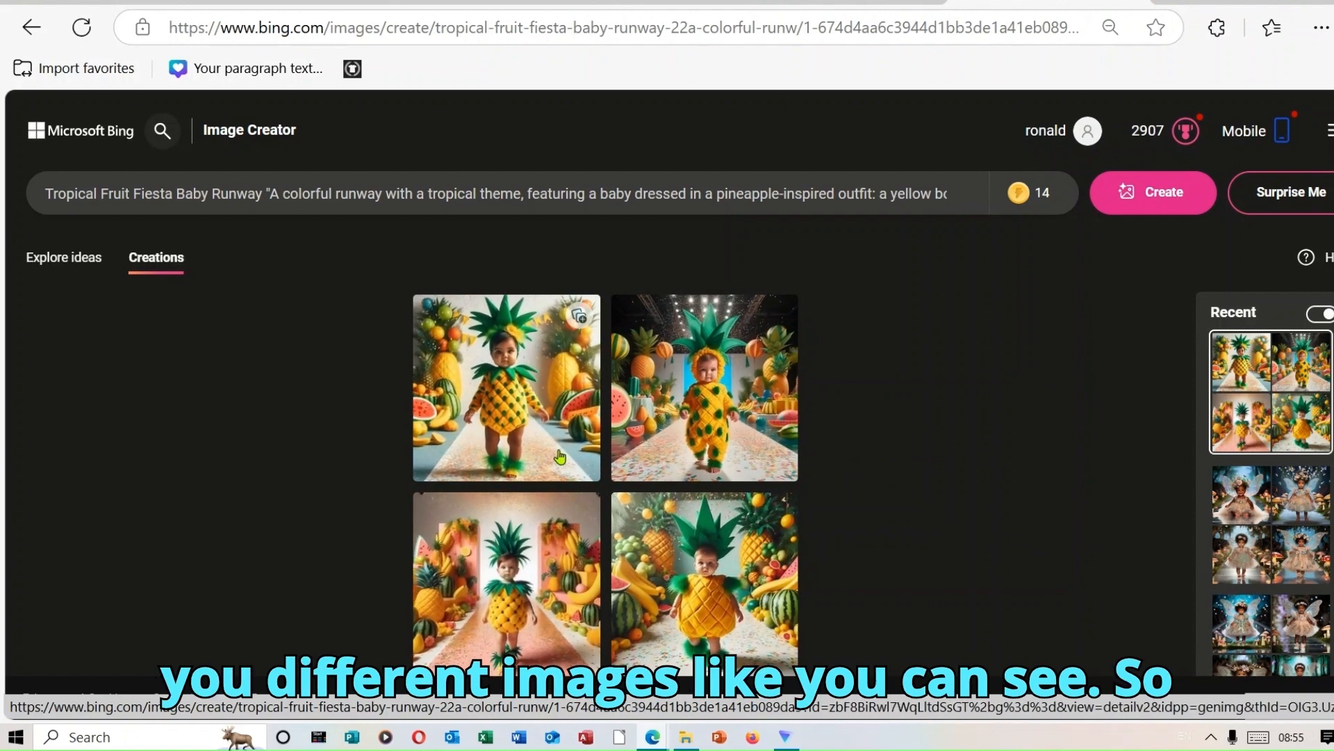
View the four generated pineapple-outfit baby images one after another in the enlarged view.
left_click(524, 418)
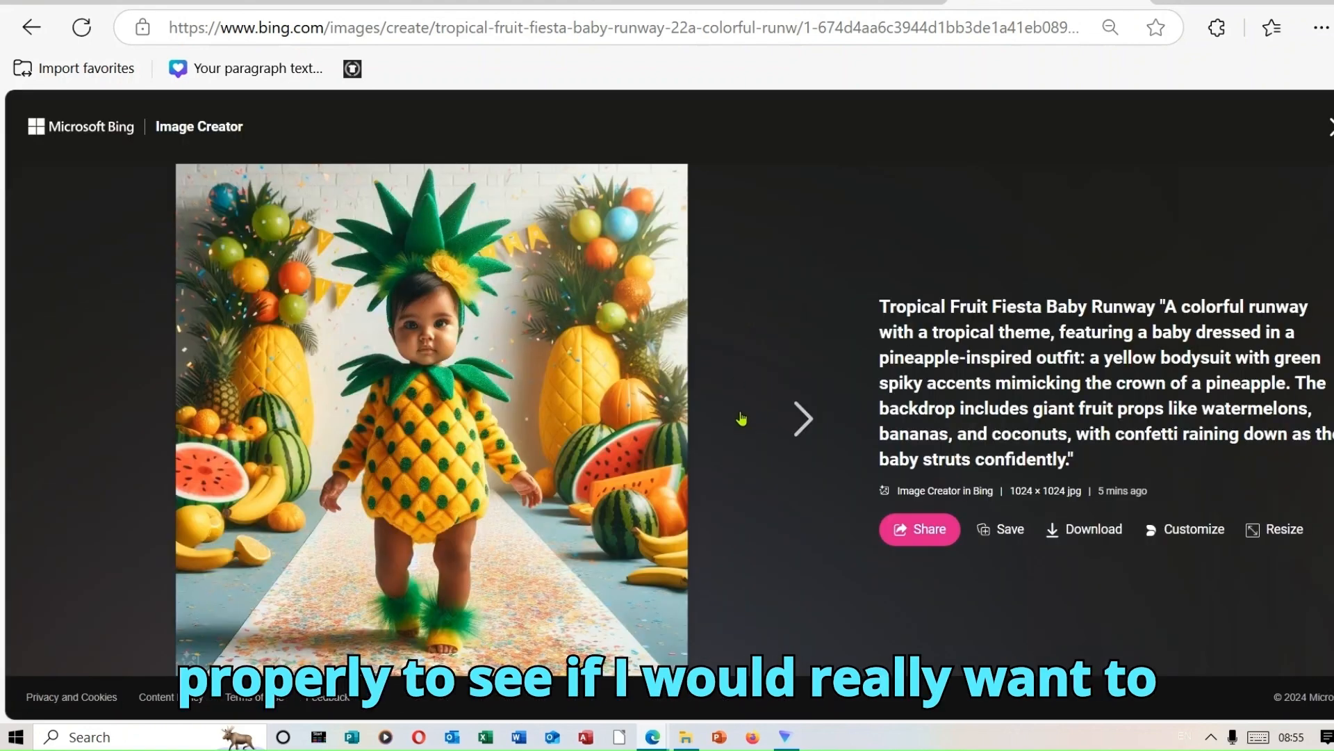
left_click(792, 418)
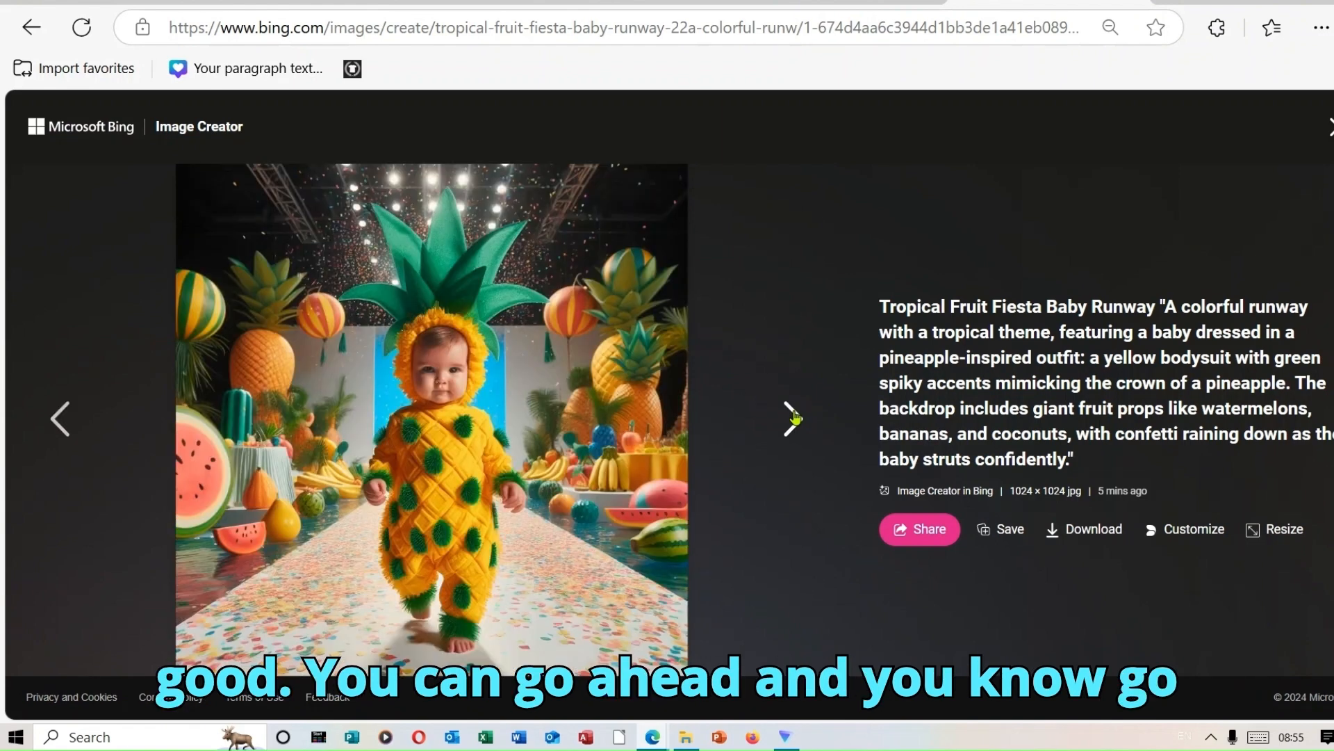
left_click(794, 423)
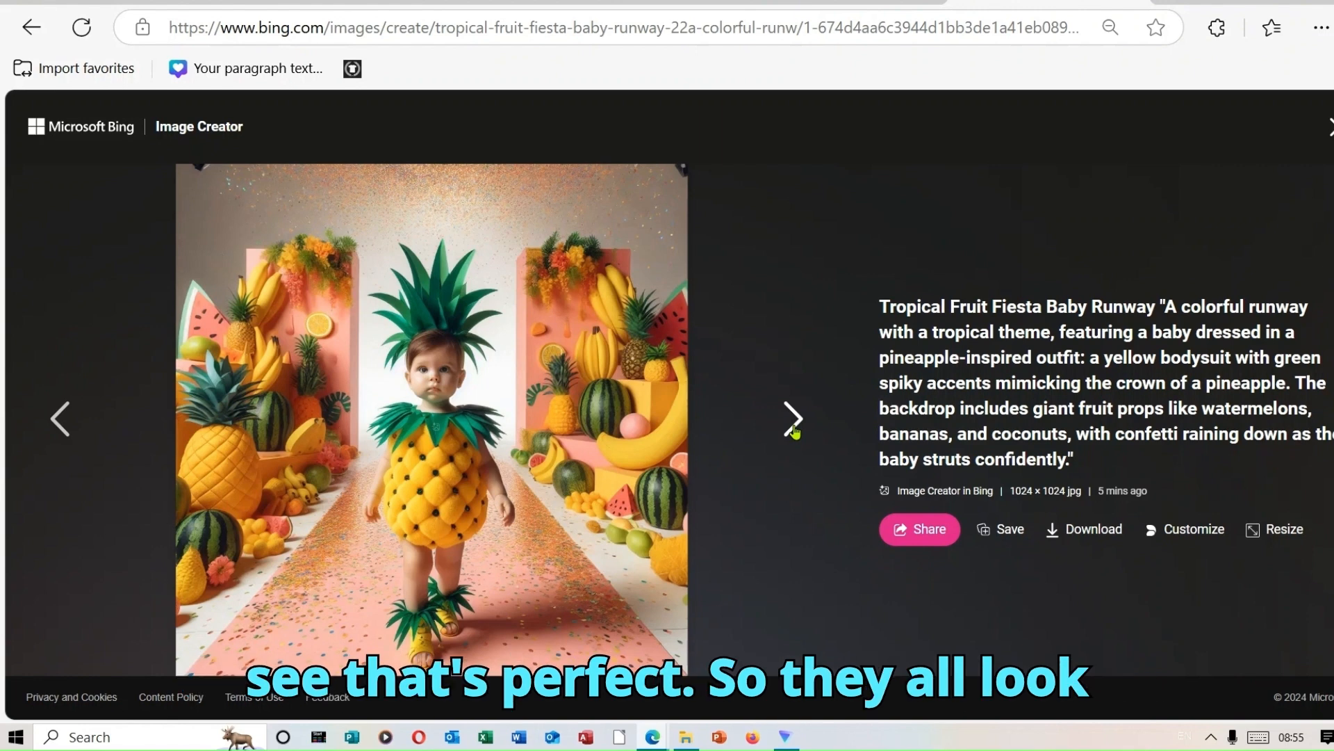
left_click(794, 423)
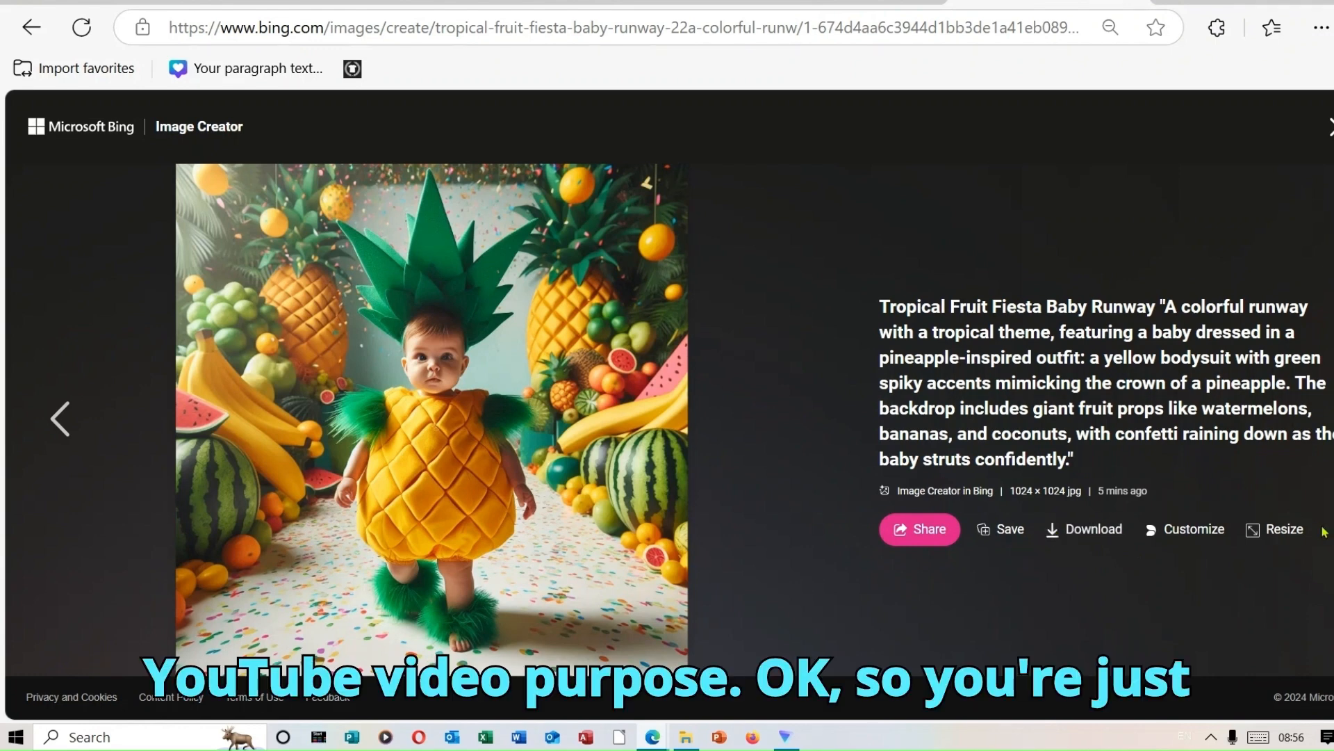
Resize the fourth pineapple baby image to landscape format and download the landscape version.
left_click(1294, 536)
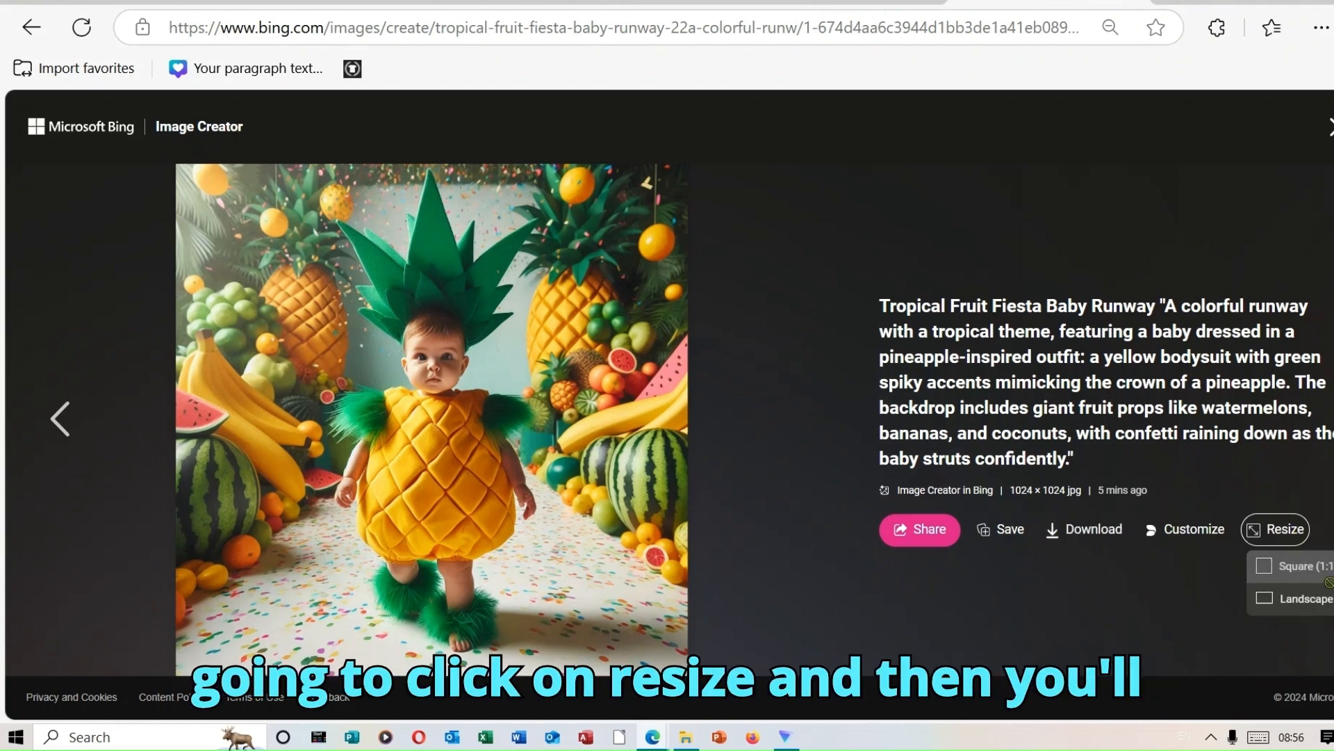
left_click(1307, 599)
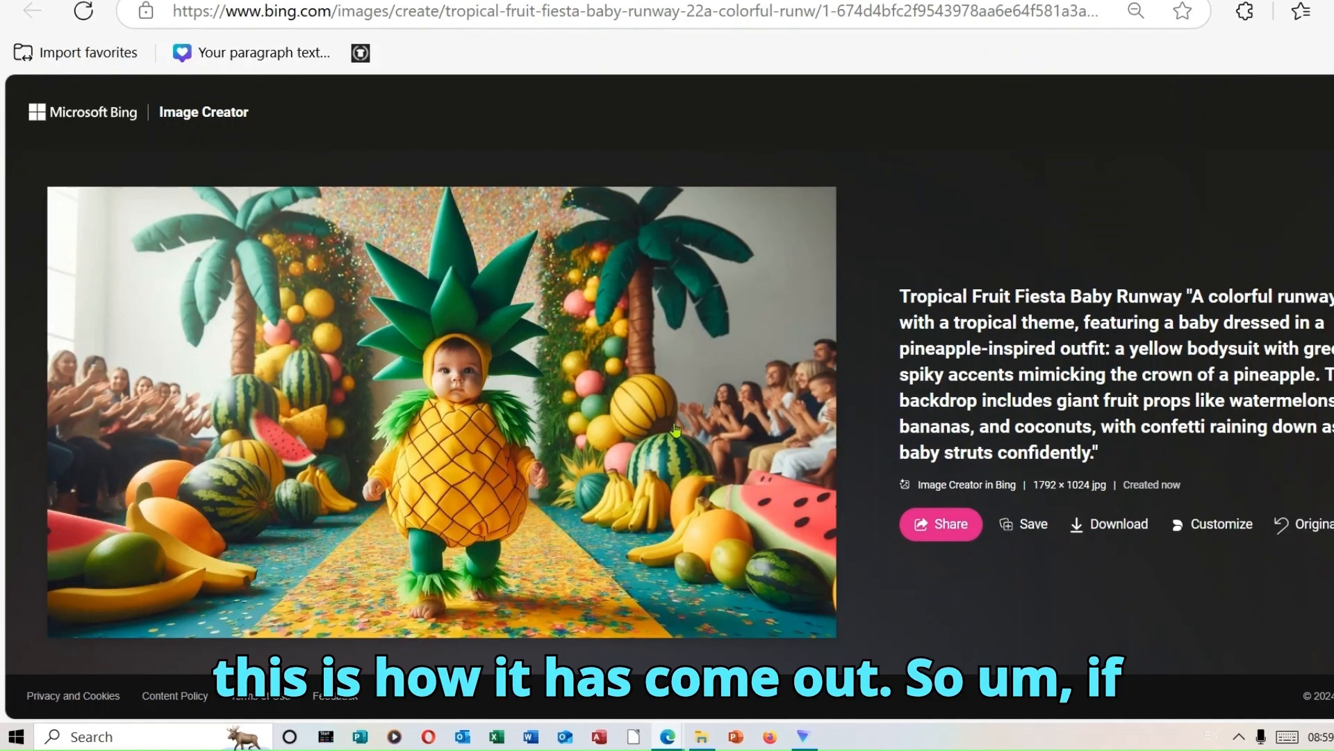
left_click(1075, 528)
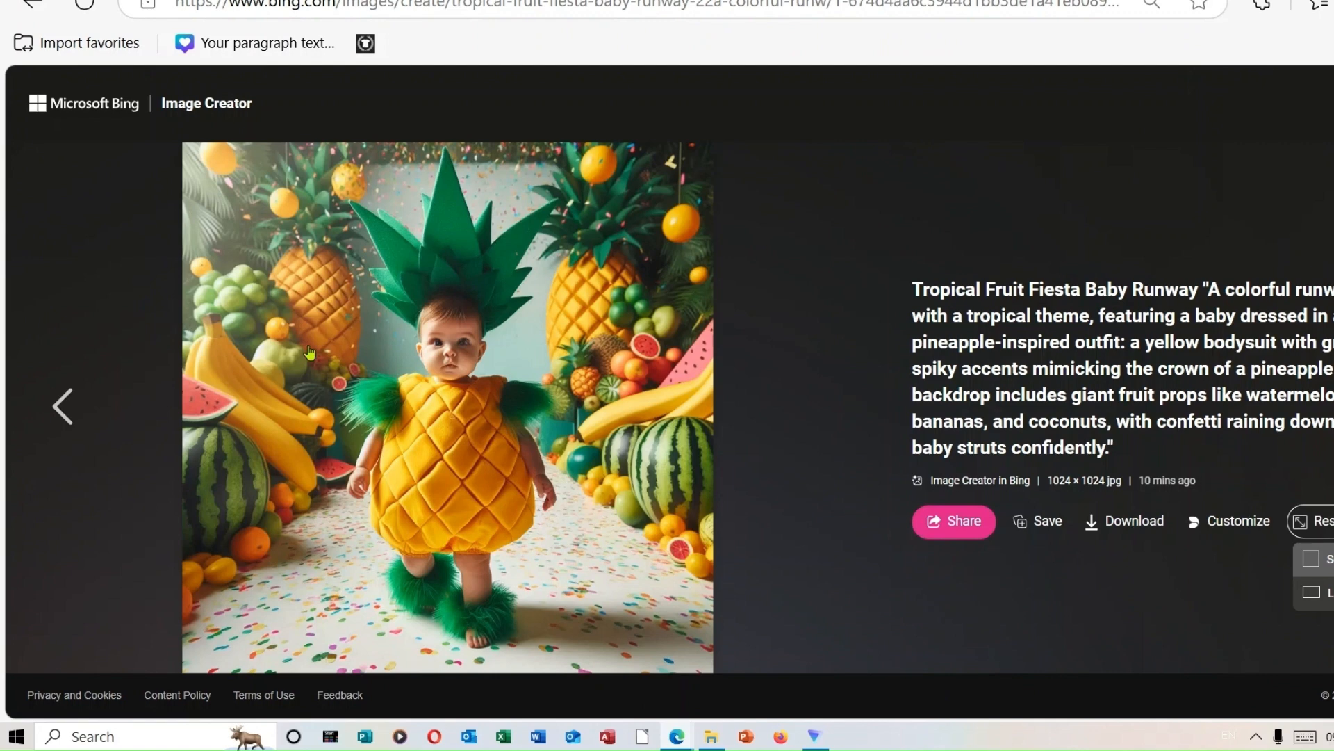
Go back to the third pineapple baby image, on the pink runway, and resize it to landscape format.
left_click(70, 407)
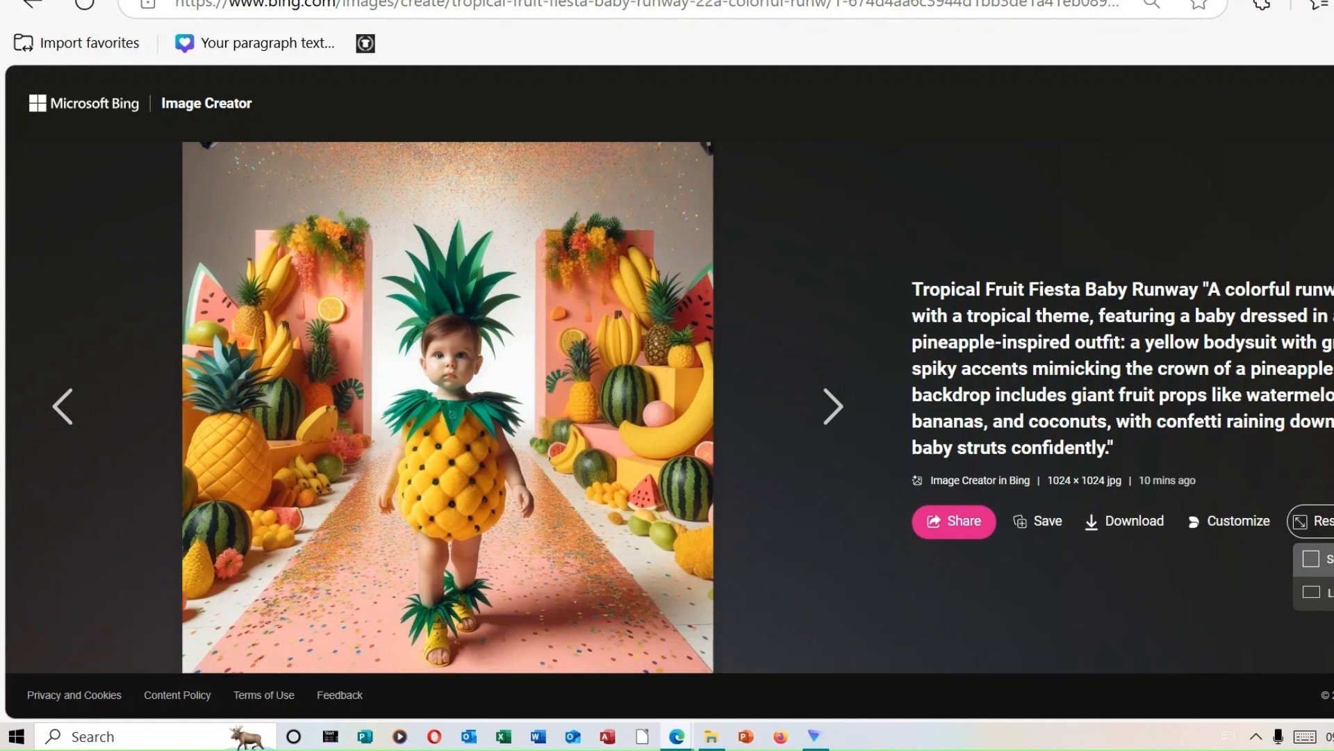
left_click(1324, 593)
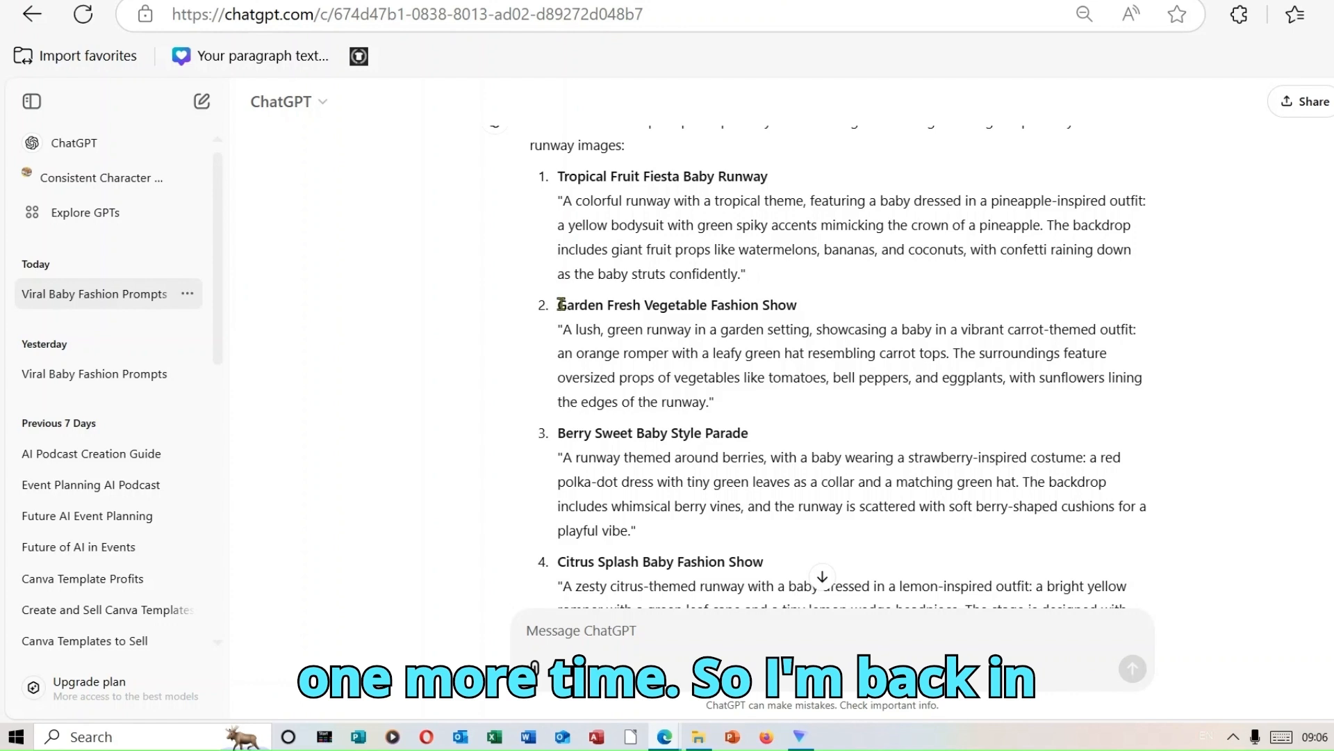
Copy the second ChatGPT prompt, "Garden Fresh Vegetable Fashion Show", with its full description.
left_click_drag(560, 305, 857, 370)
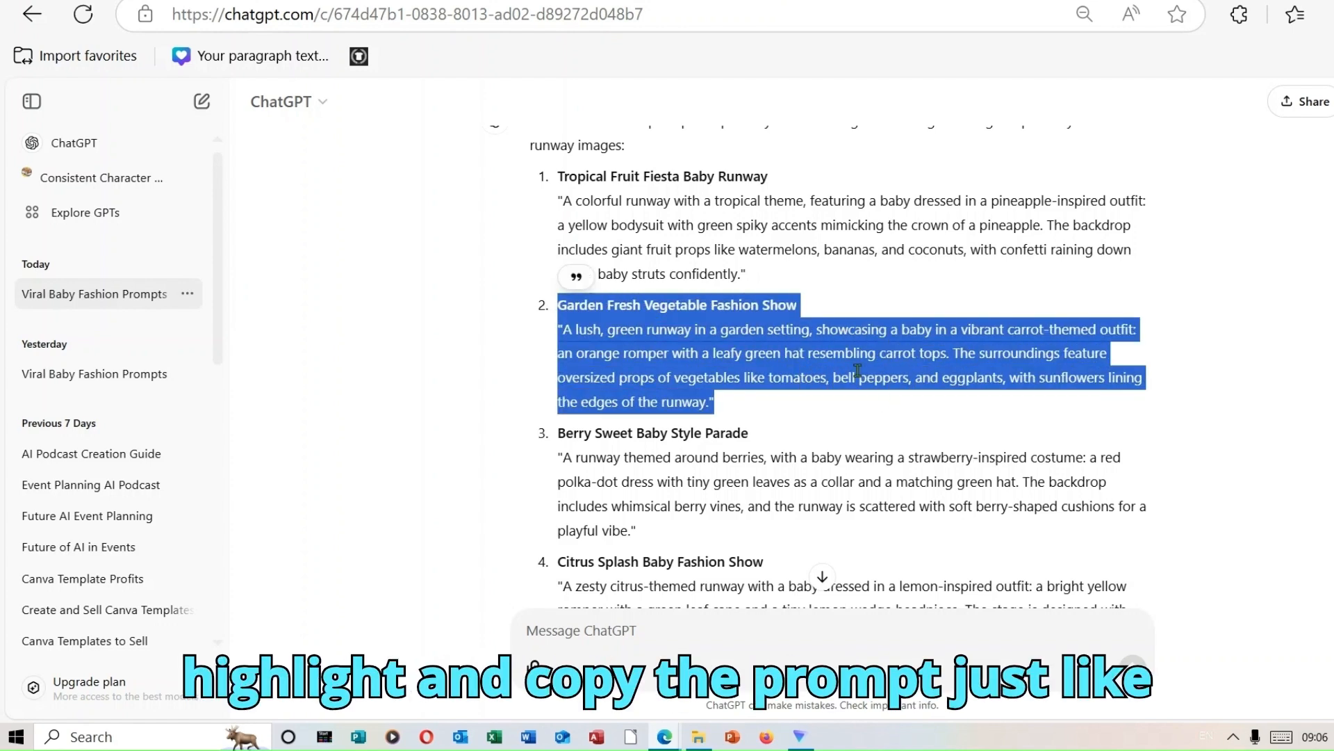
right_click(827, 355)
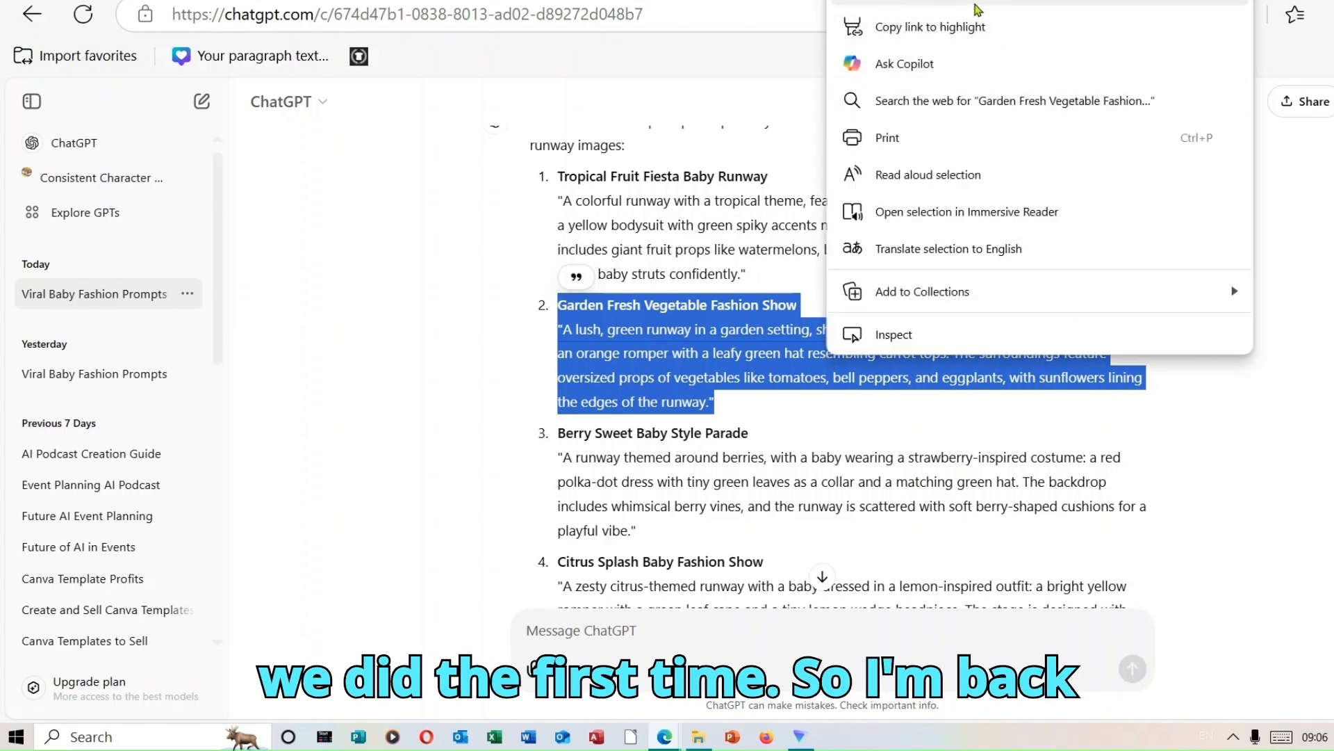
left_click(976, 5)
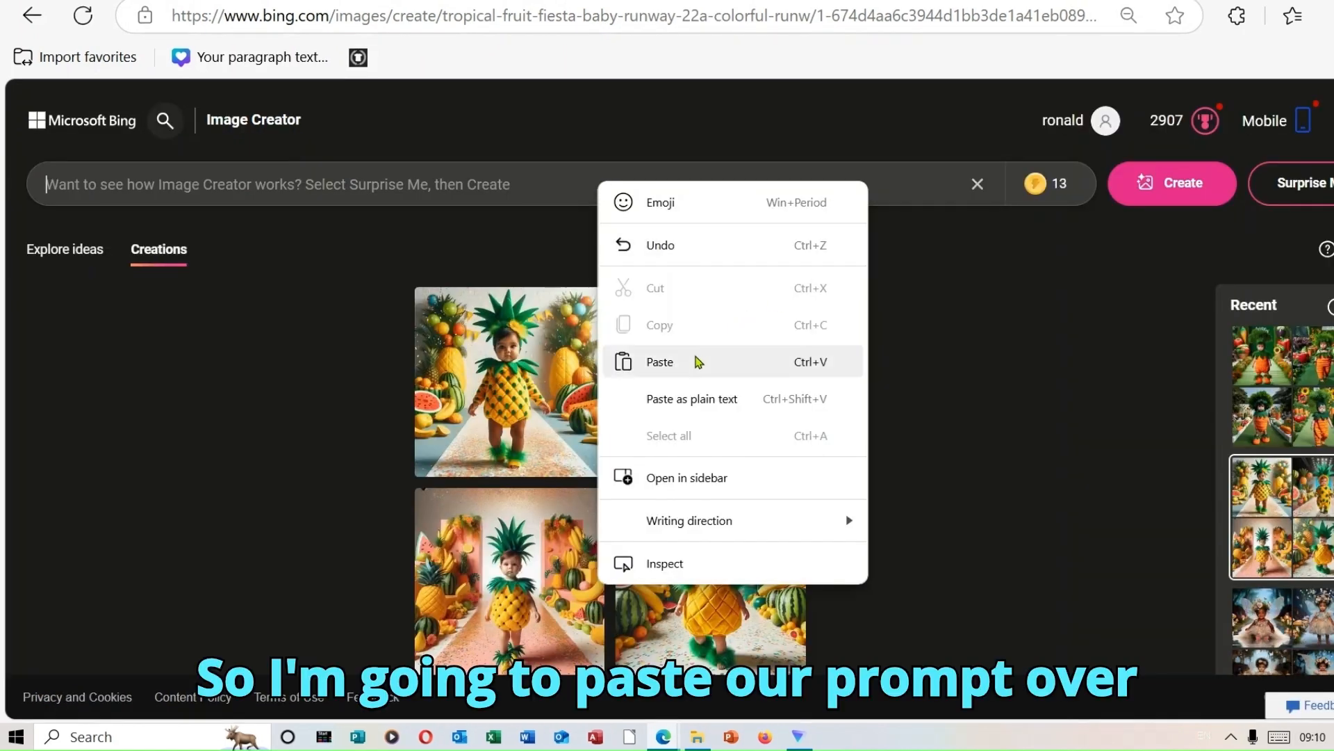
Paste the copied "Garden Fresh Vegetable Fashion Show" prompt into Image Creator and bring its beginning into view.
left_click(699, 362)
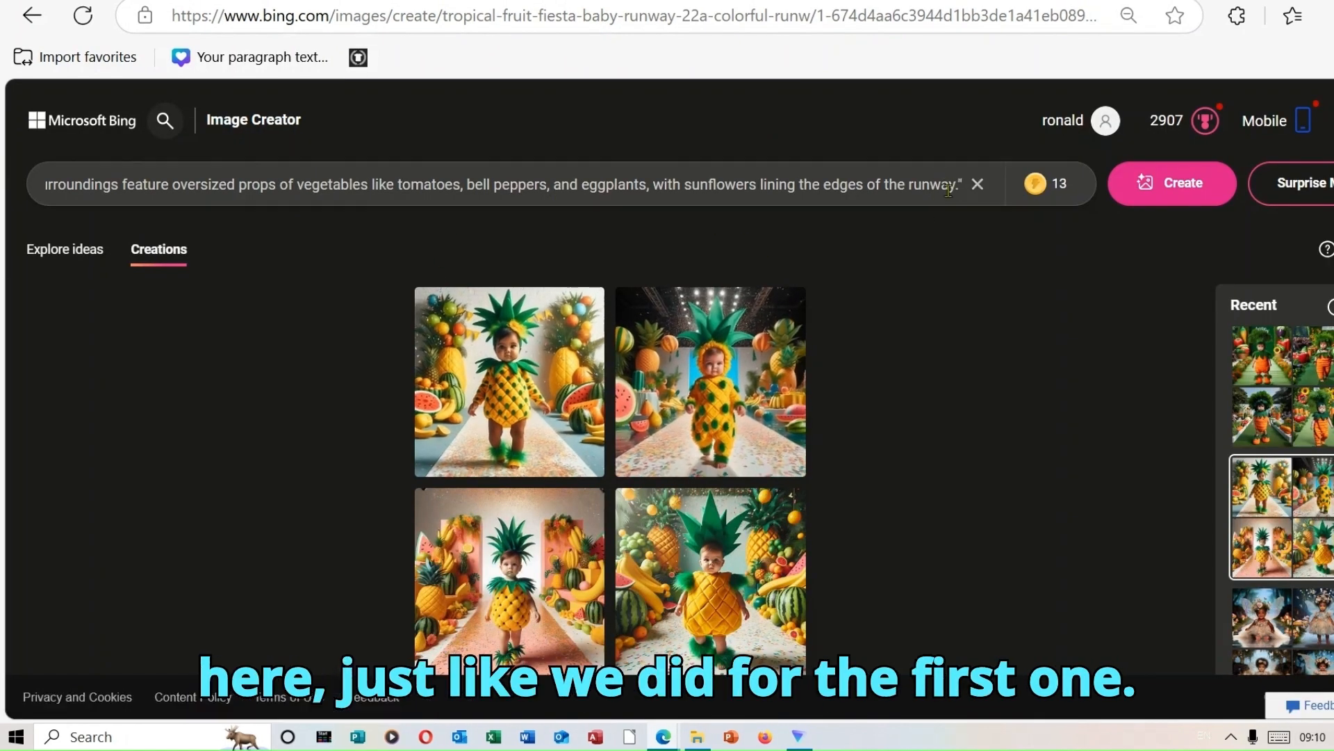
left_click_drag(957, 193, 2, 189)
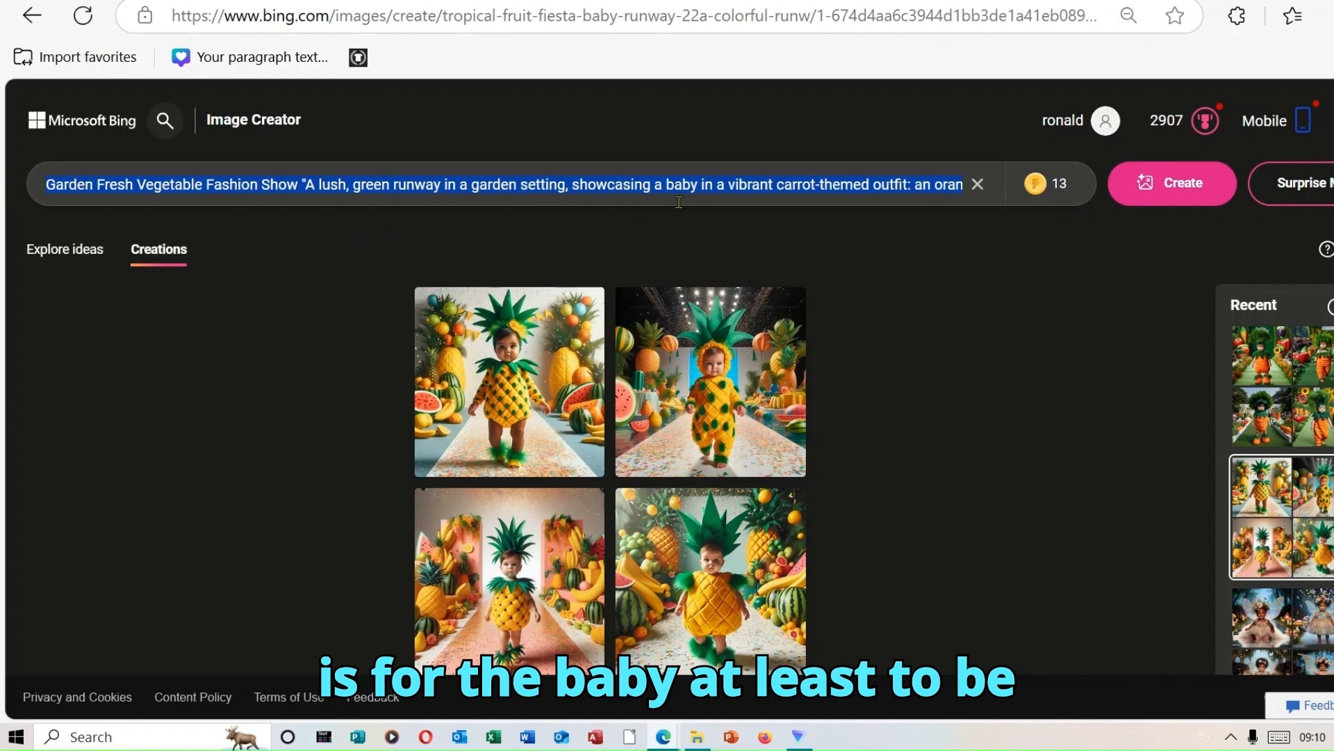
Change "a baby" to "an African baby" in the vegetable fashion prompt and generate the images.
left_click(663, 183)
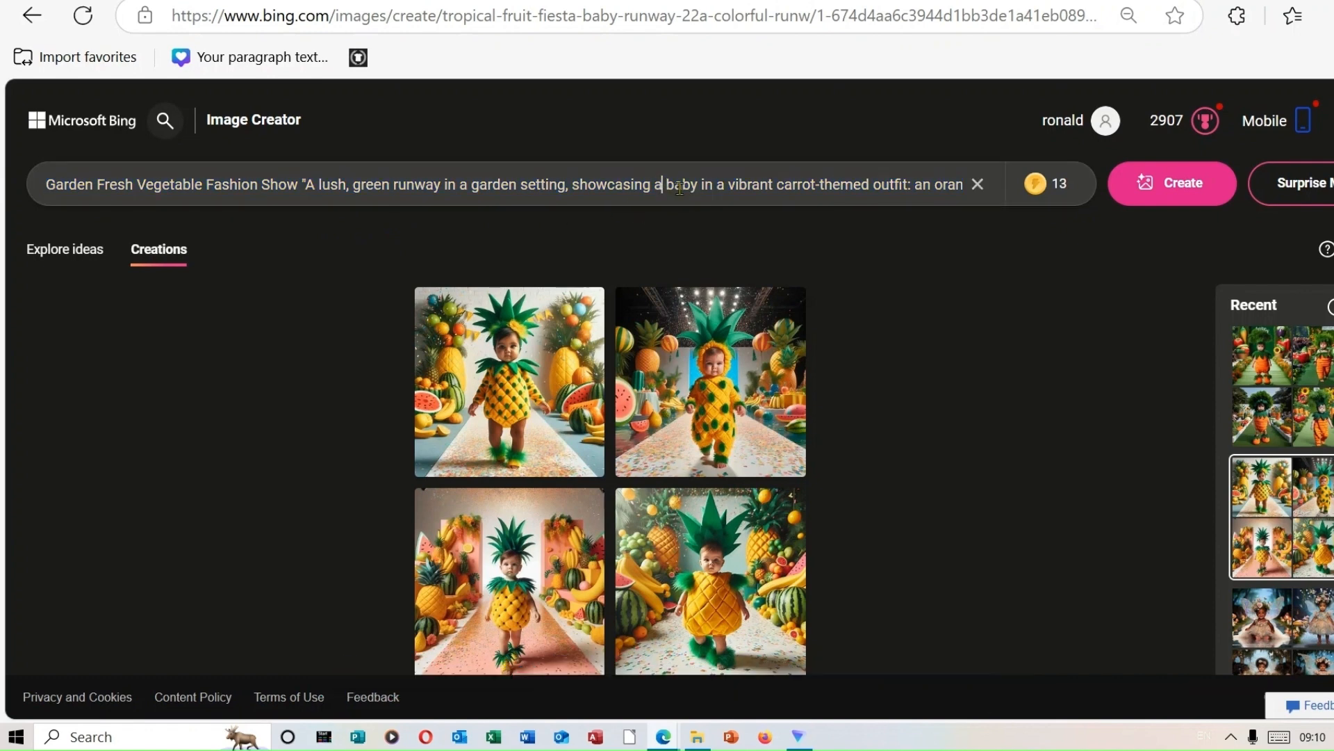
left_click(1280, 737)
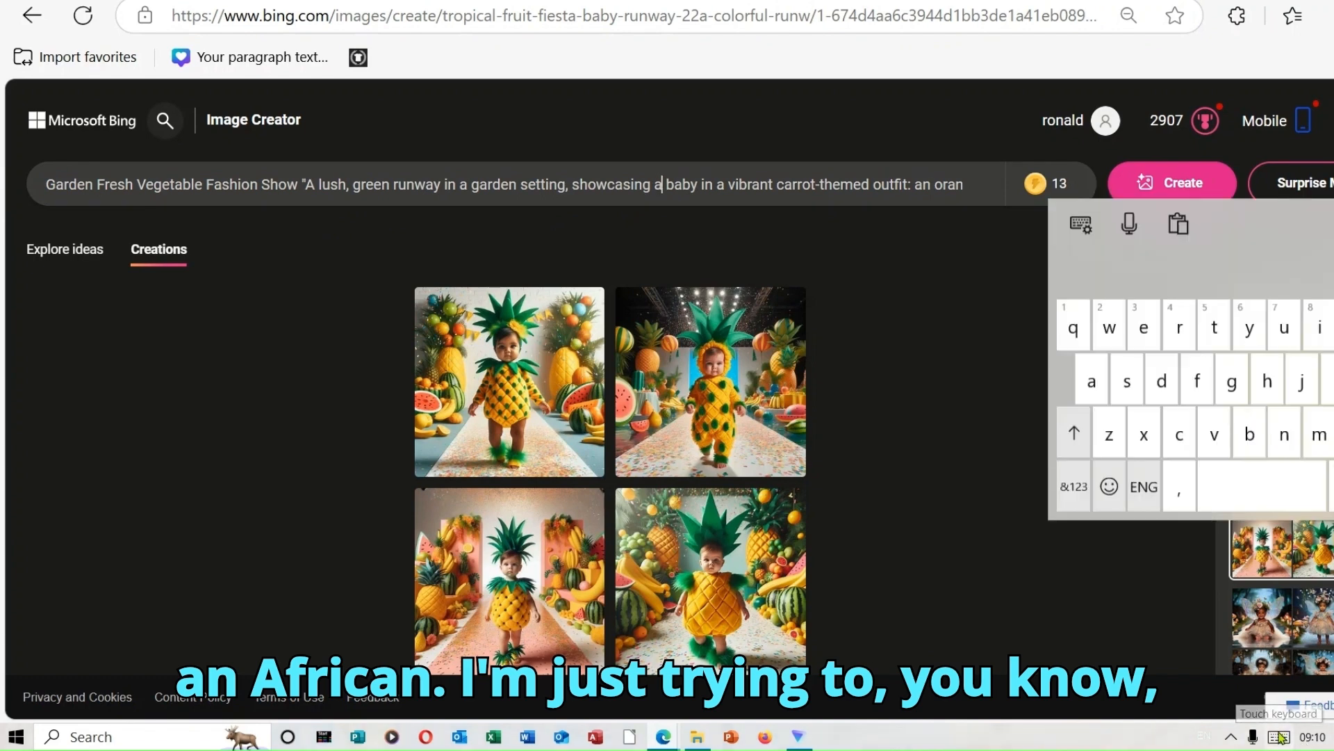
left_click(1285, 195)
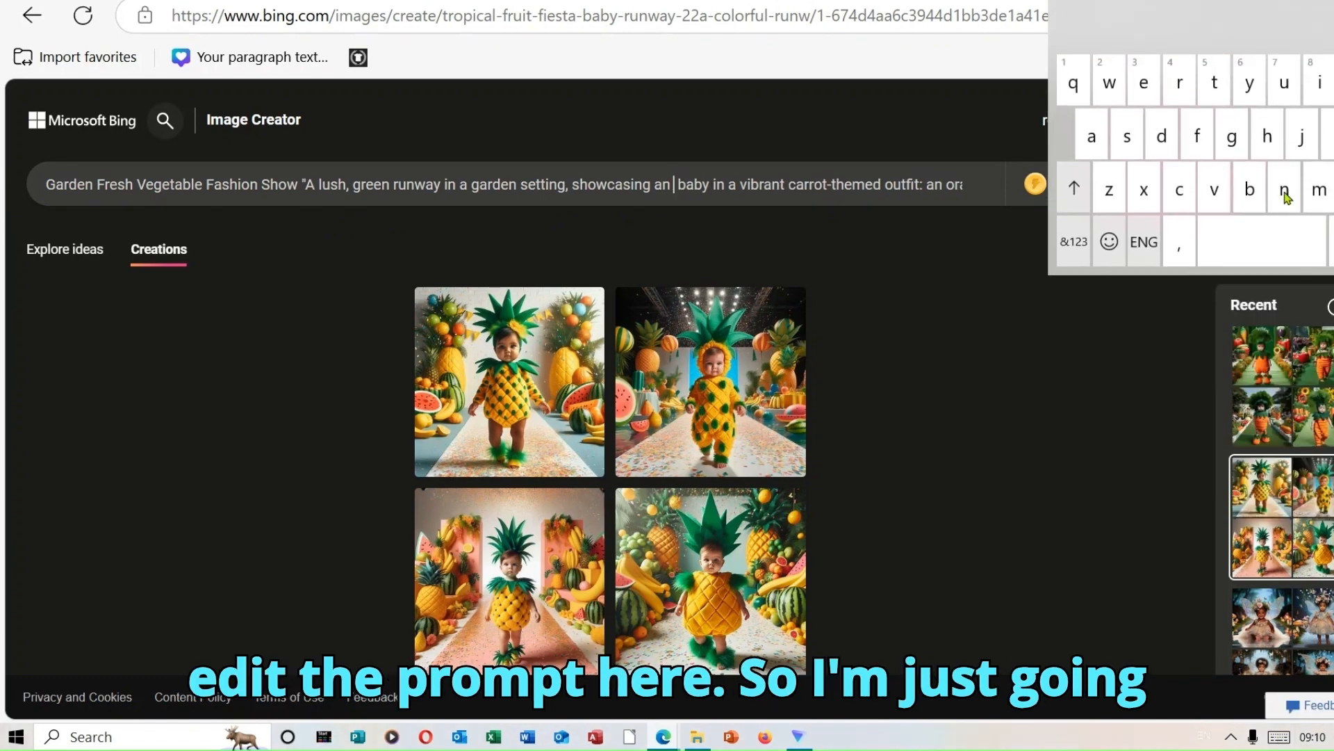
type("A ")
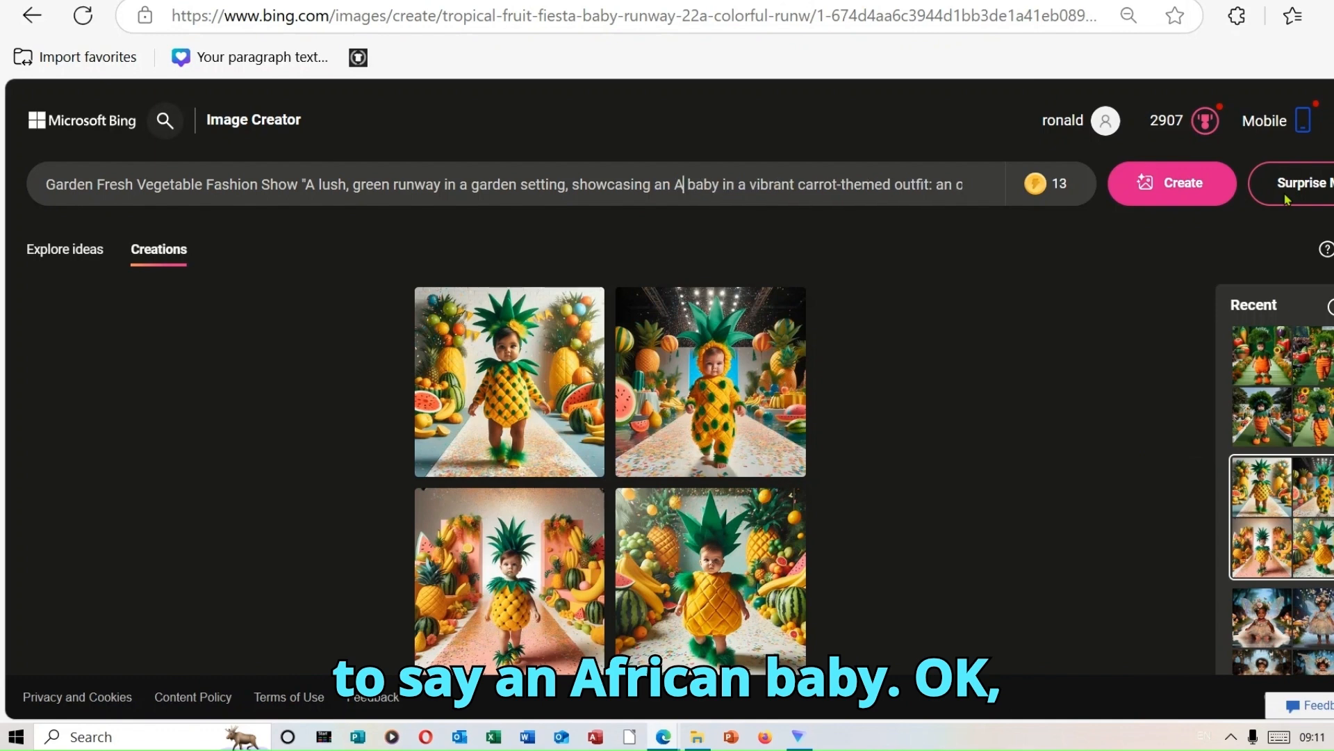
type("frica")
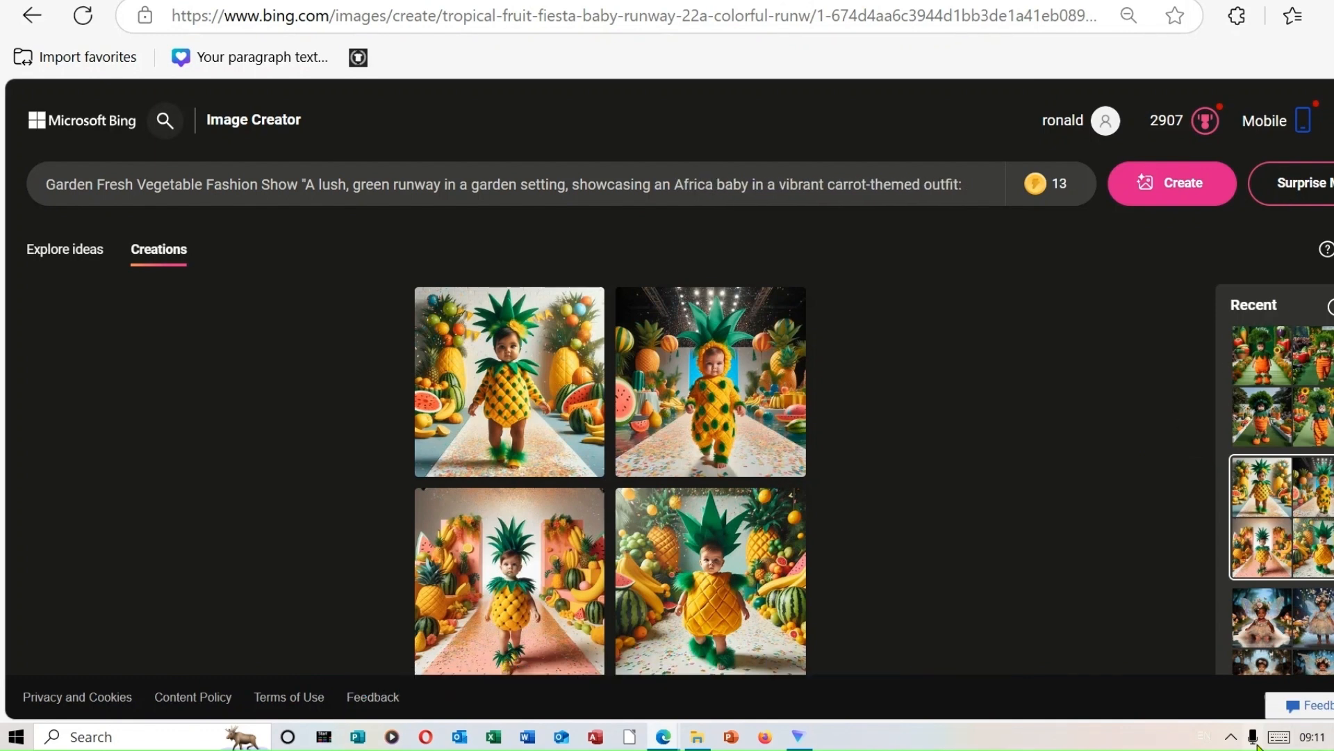
left_click(1279, 737)
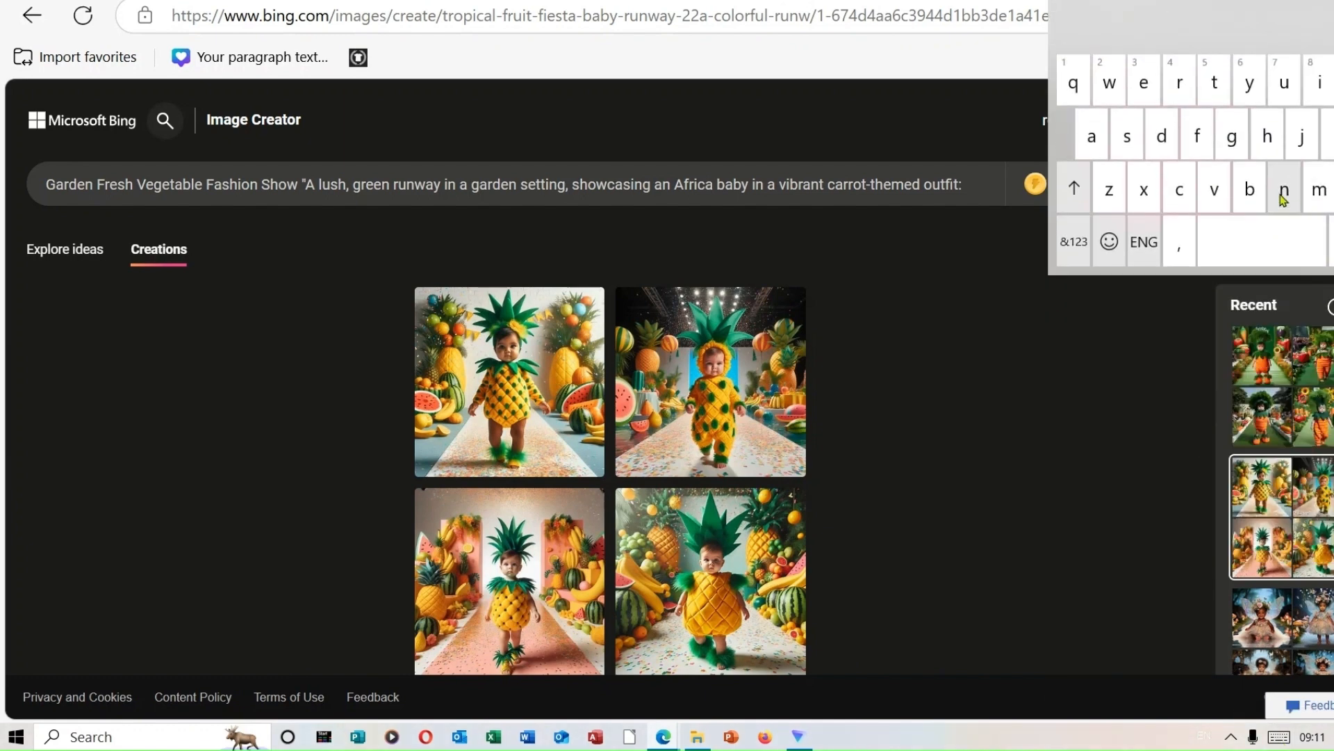
left_click(1285, 189)
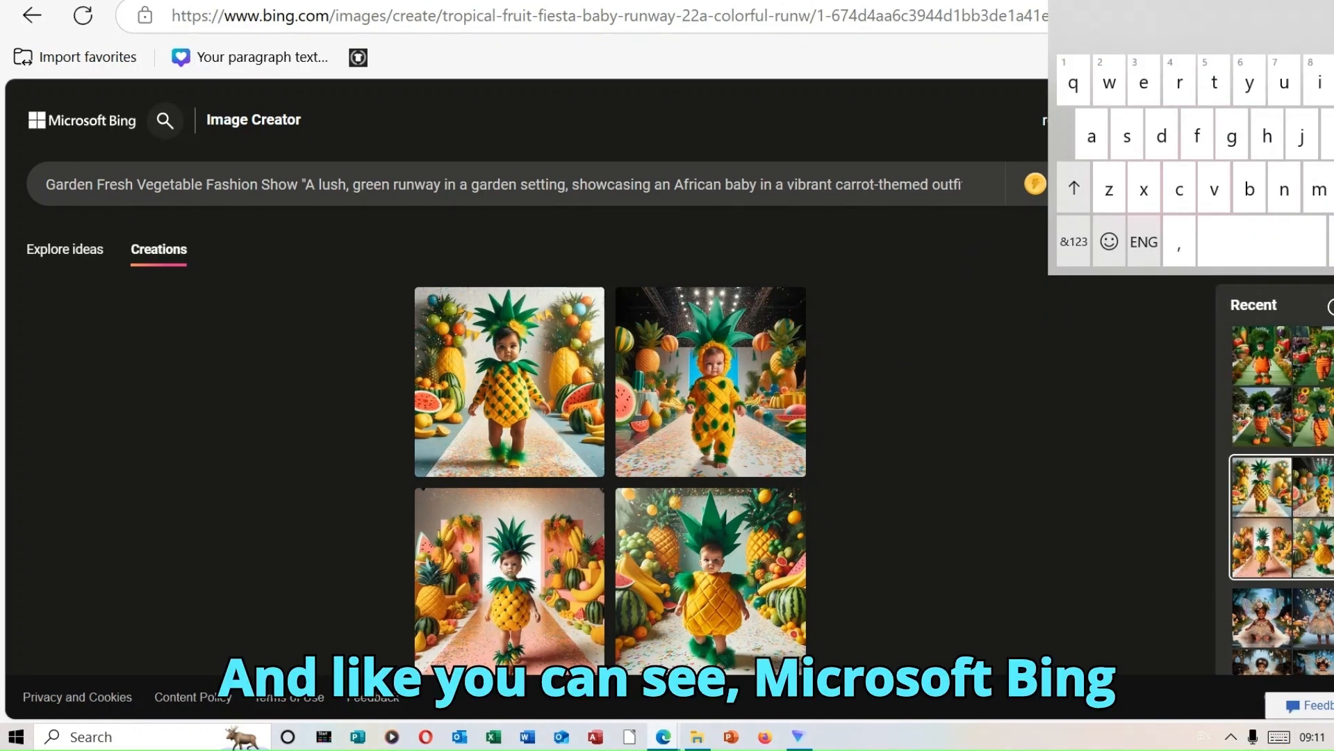
left_click(1333, 15)
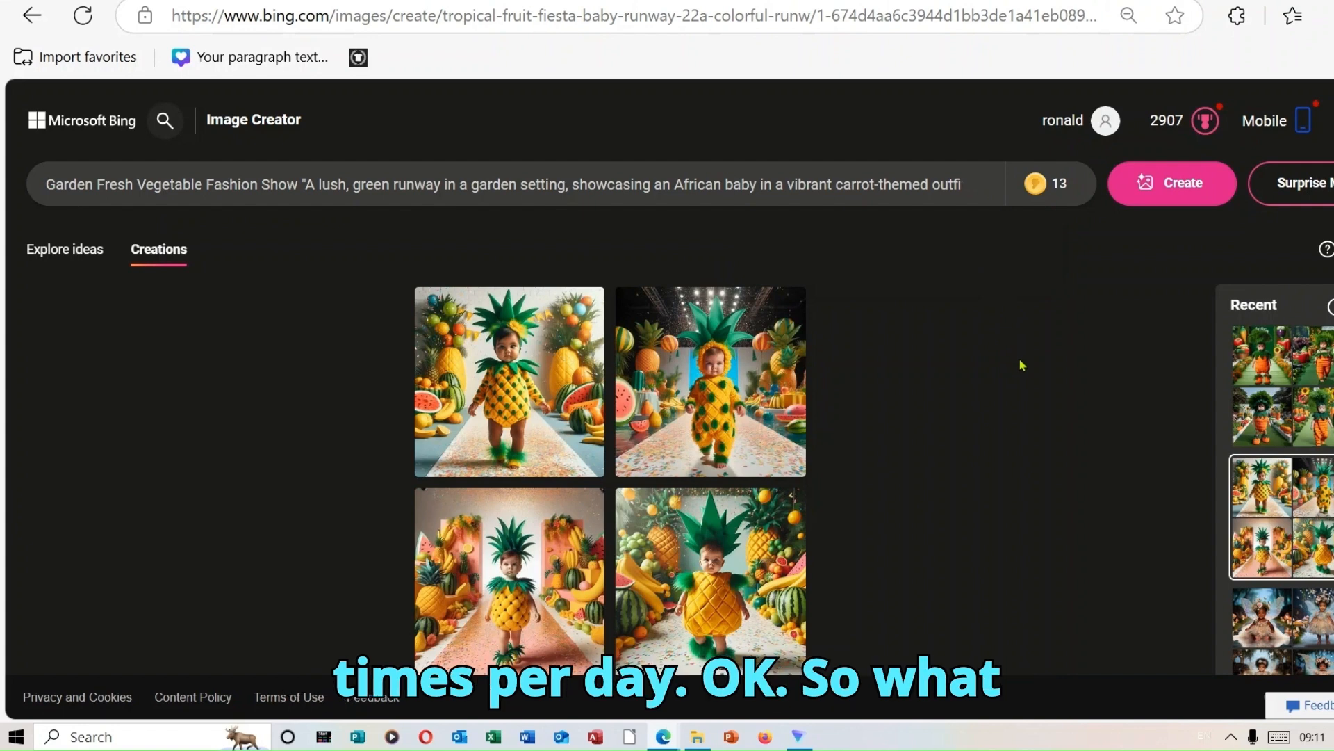
left_click(1191, 193)
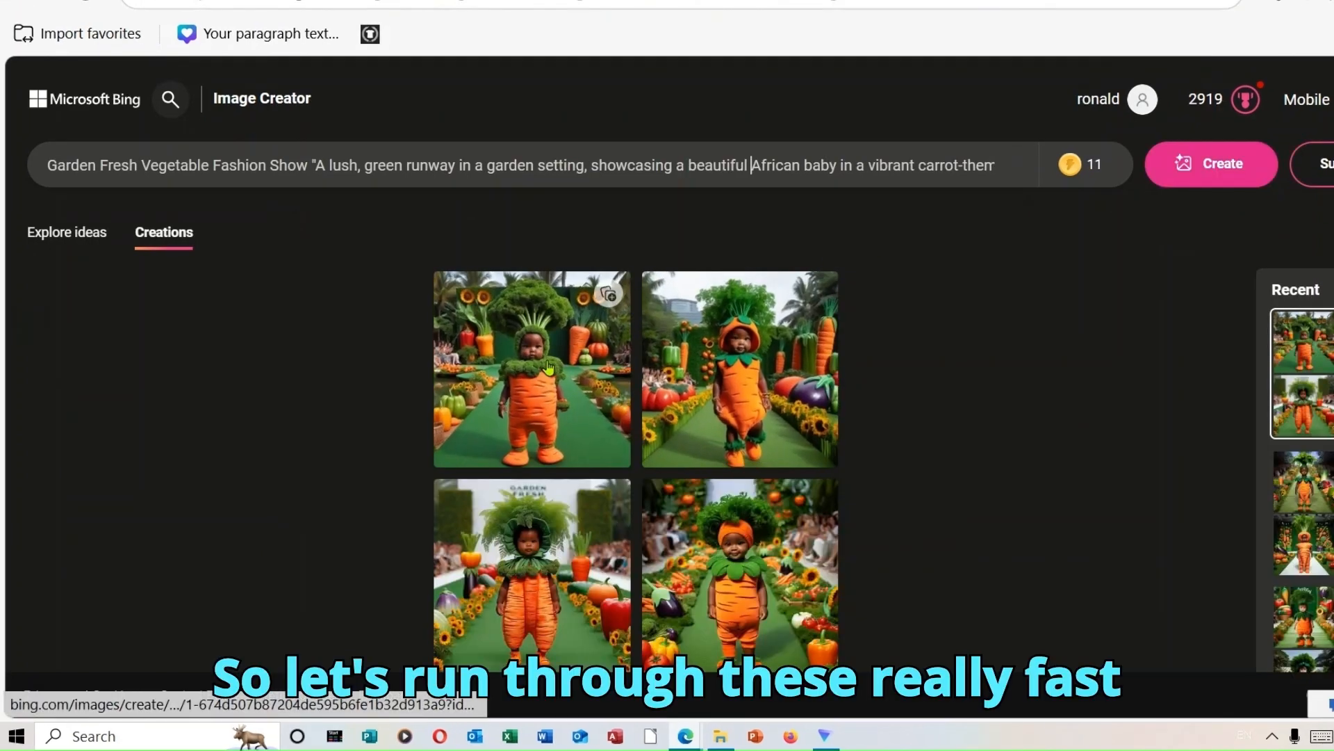
View the four generated carrot-outfit baby images one after another in the enlarged view.
left_click(548, 370)
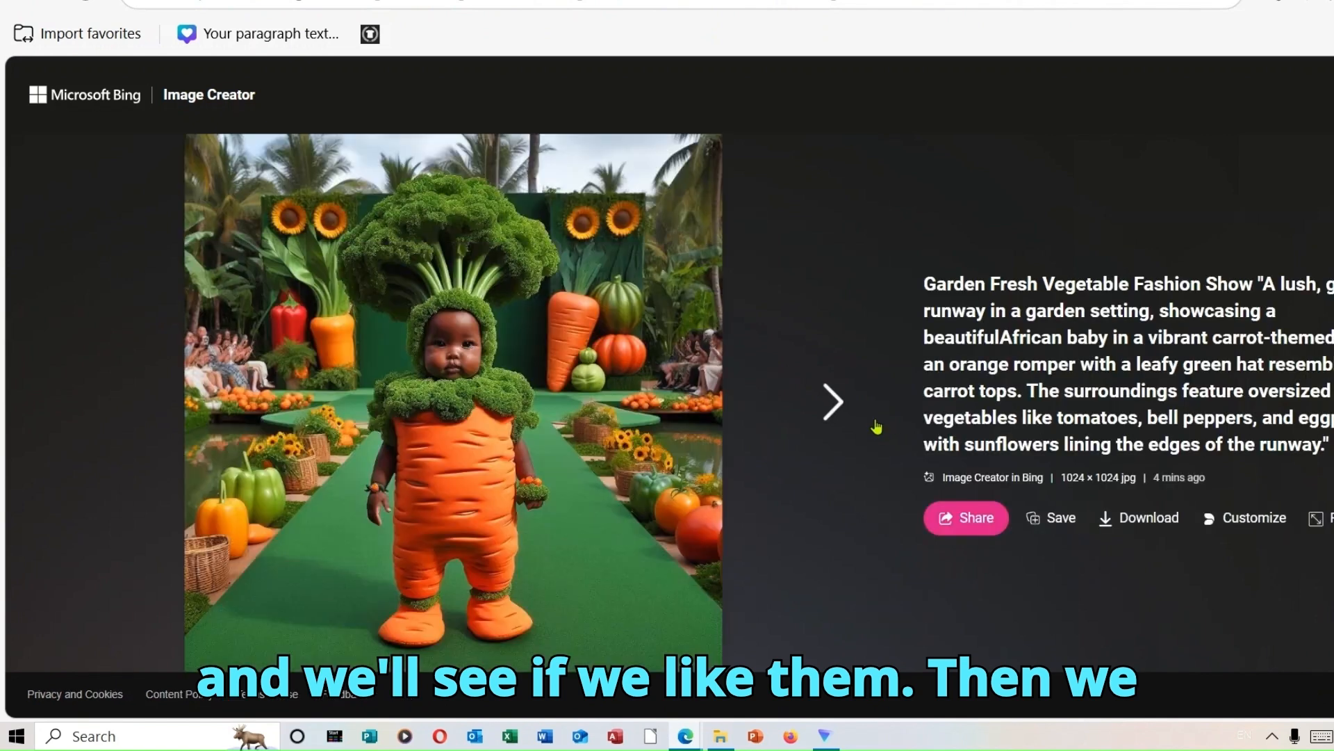
left_click(836, 421)
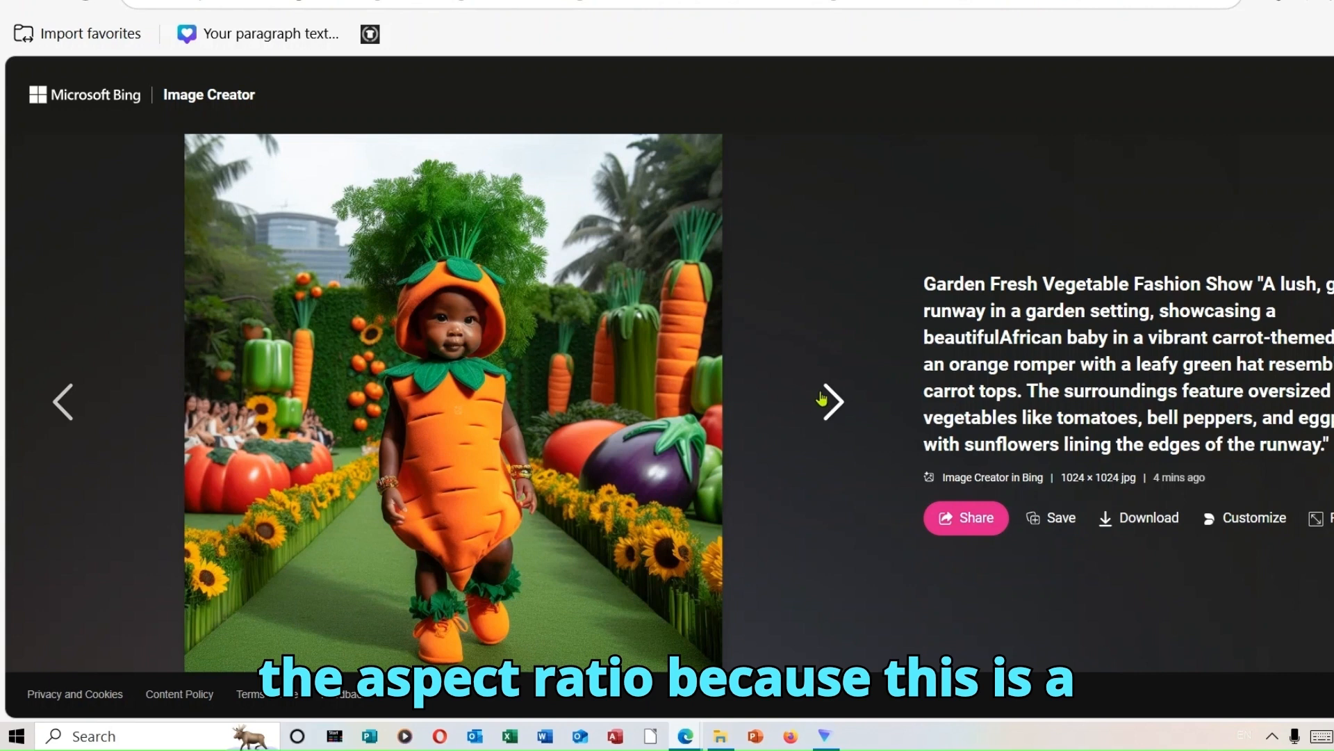
left_click(835, 417)
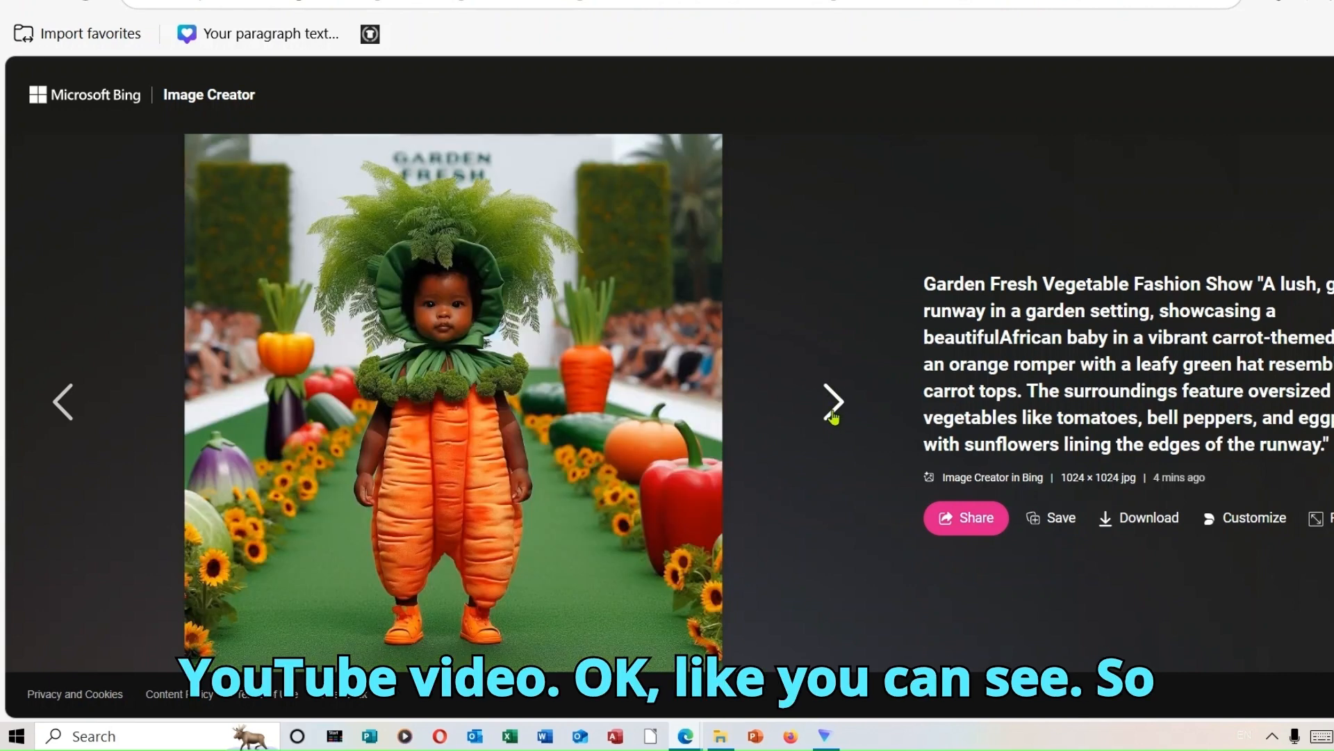
left_click(835, 417)
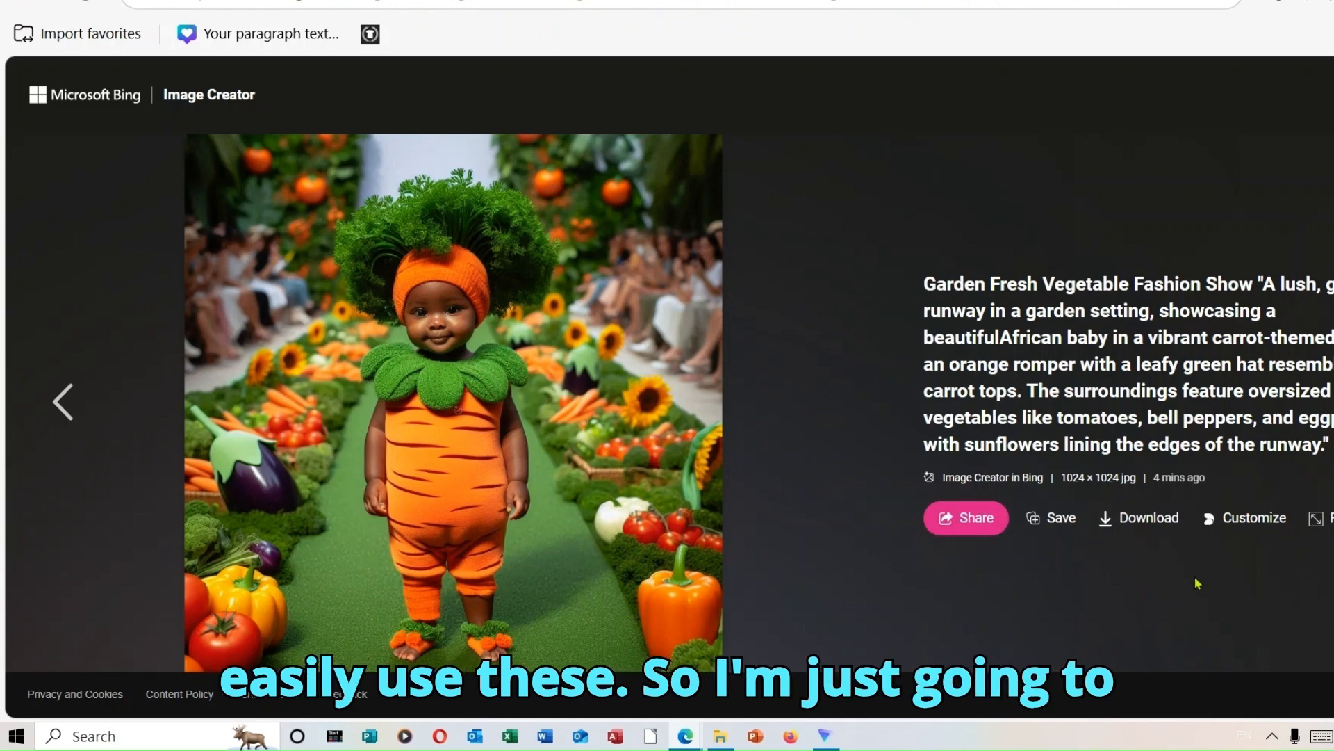
Resize the fourth carrot-outfit baby image to landscape format.
left_click(1319, 518)
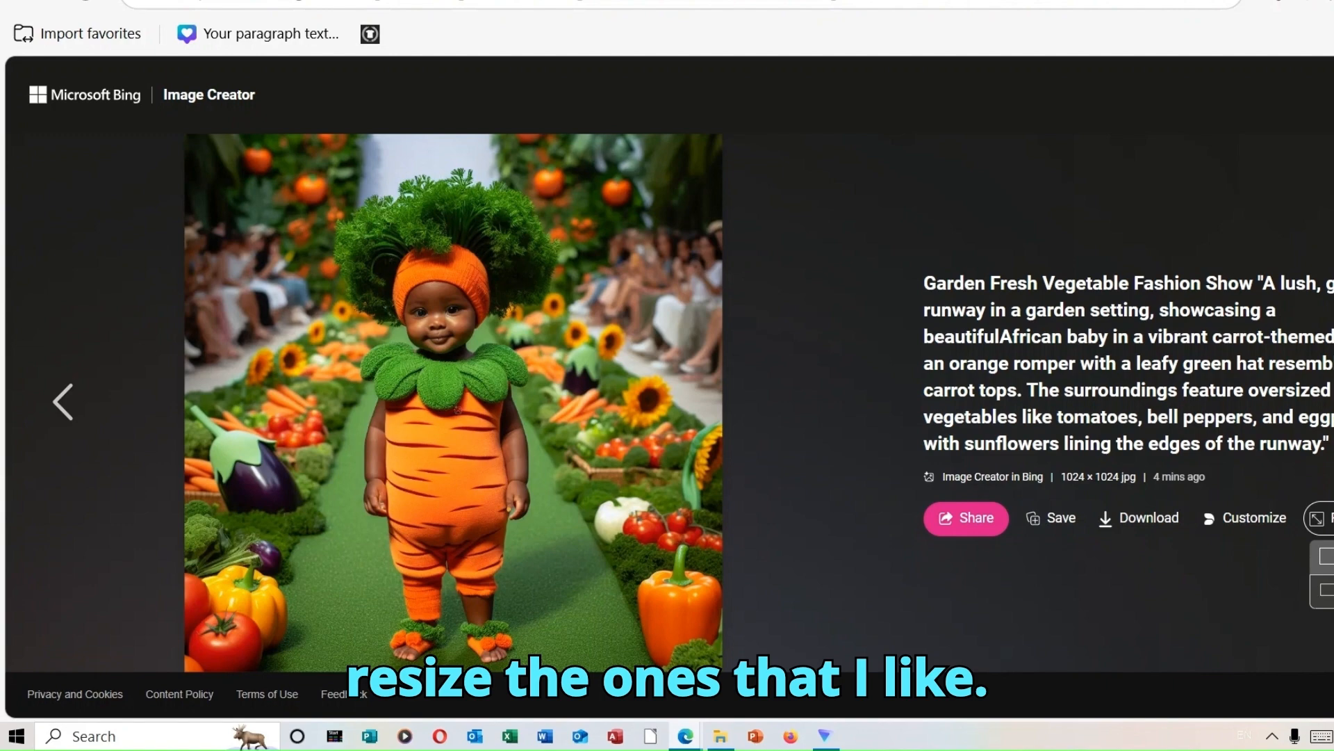
left_click(1327, 590)
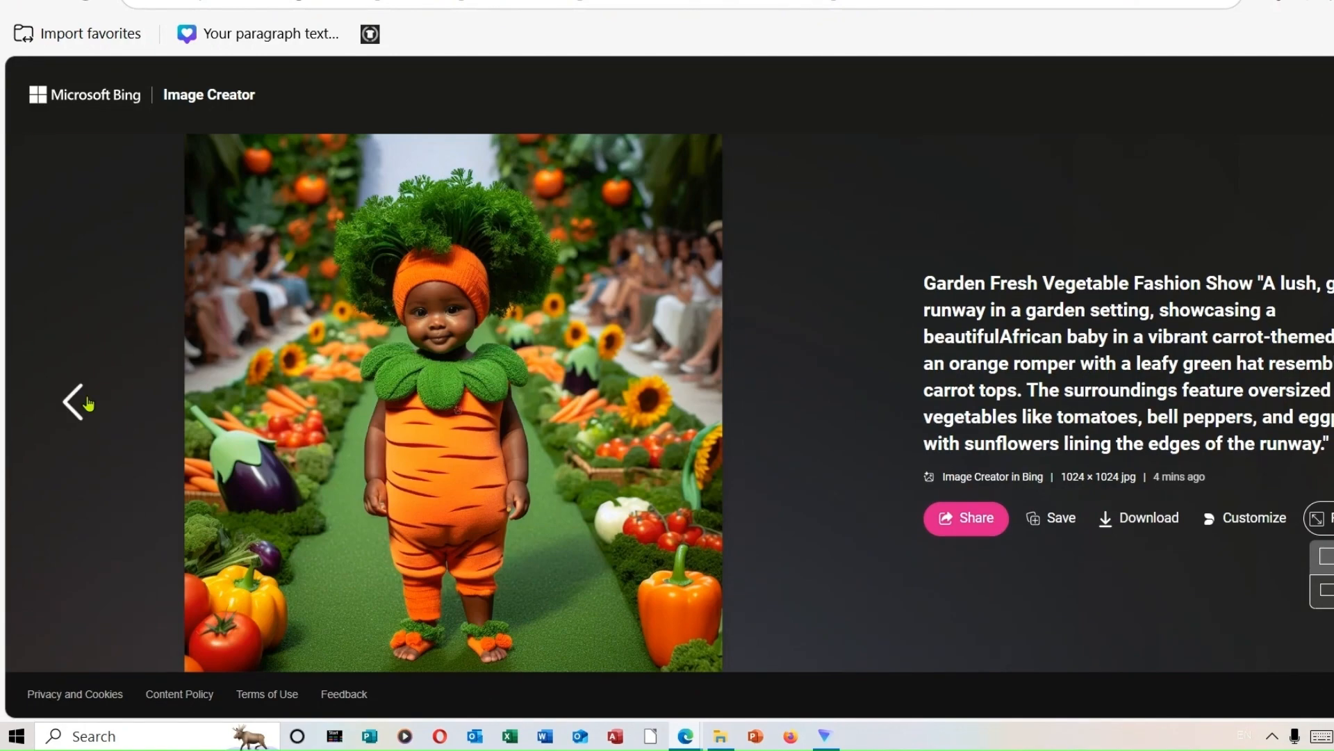
Go back through the earlier carrot-outfit baby images and download a landscape version.
left_click(83, 403)
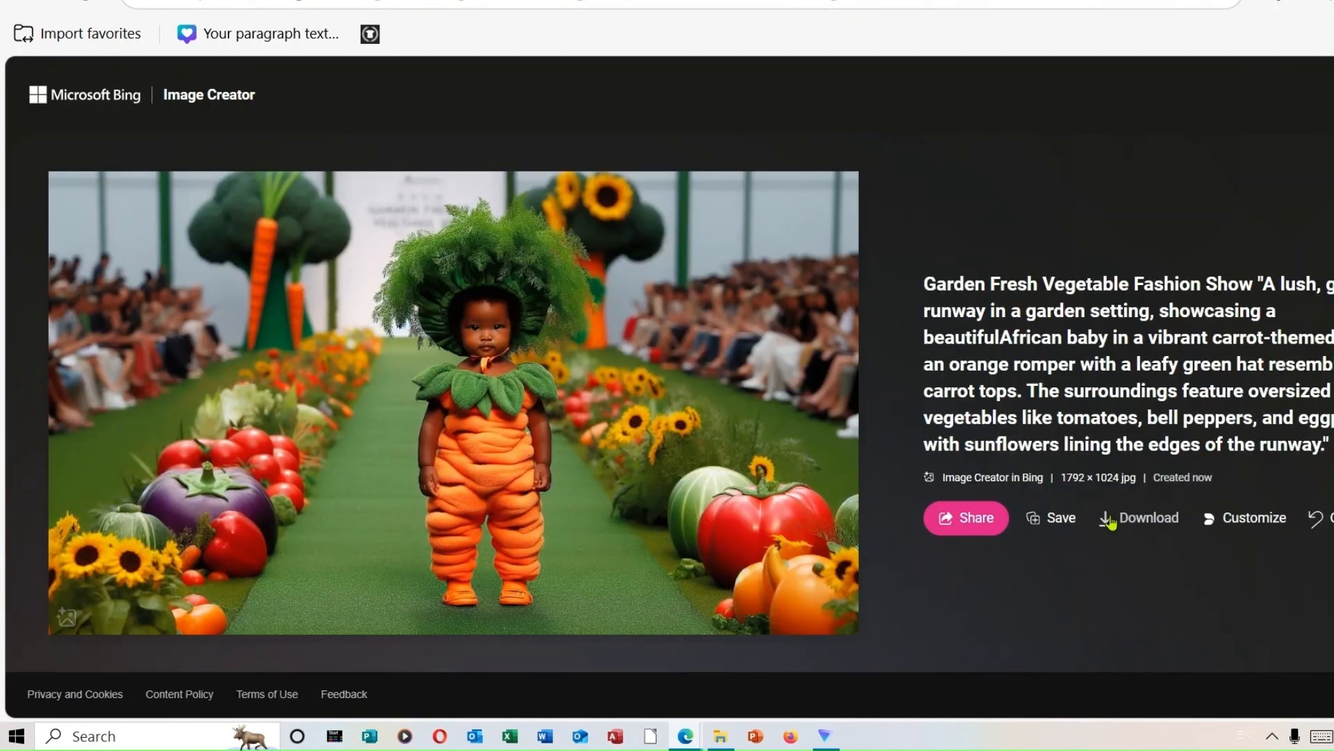
left_click(75, 410)
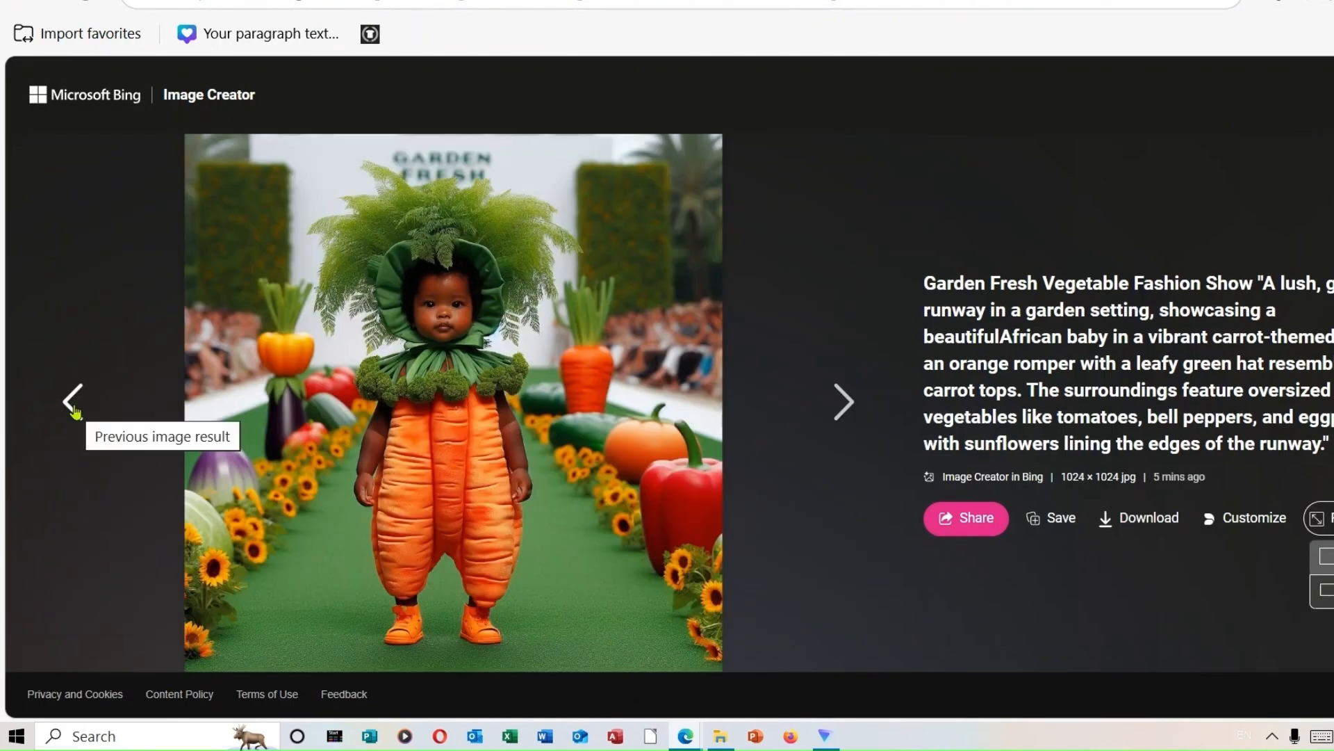
left_click(75, 410)
left_click(1174, 523)
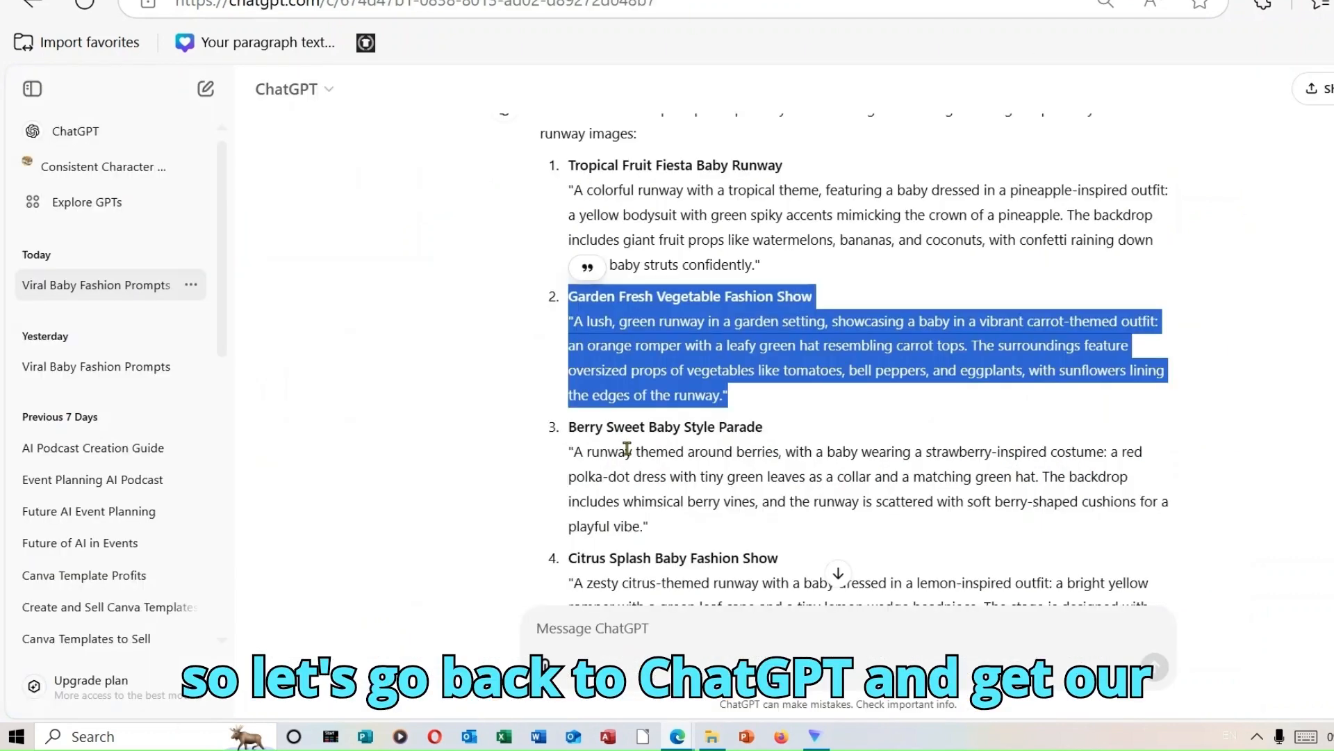
Copy the third ChatGPT prompt, "Berry Sweet Baby Style Parade", with its full description.
left_click_drag(572, 431, 852, 495)
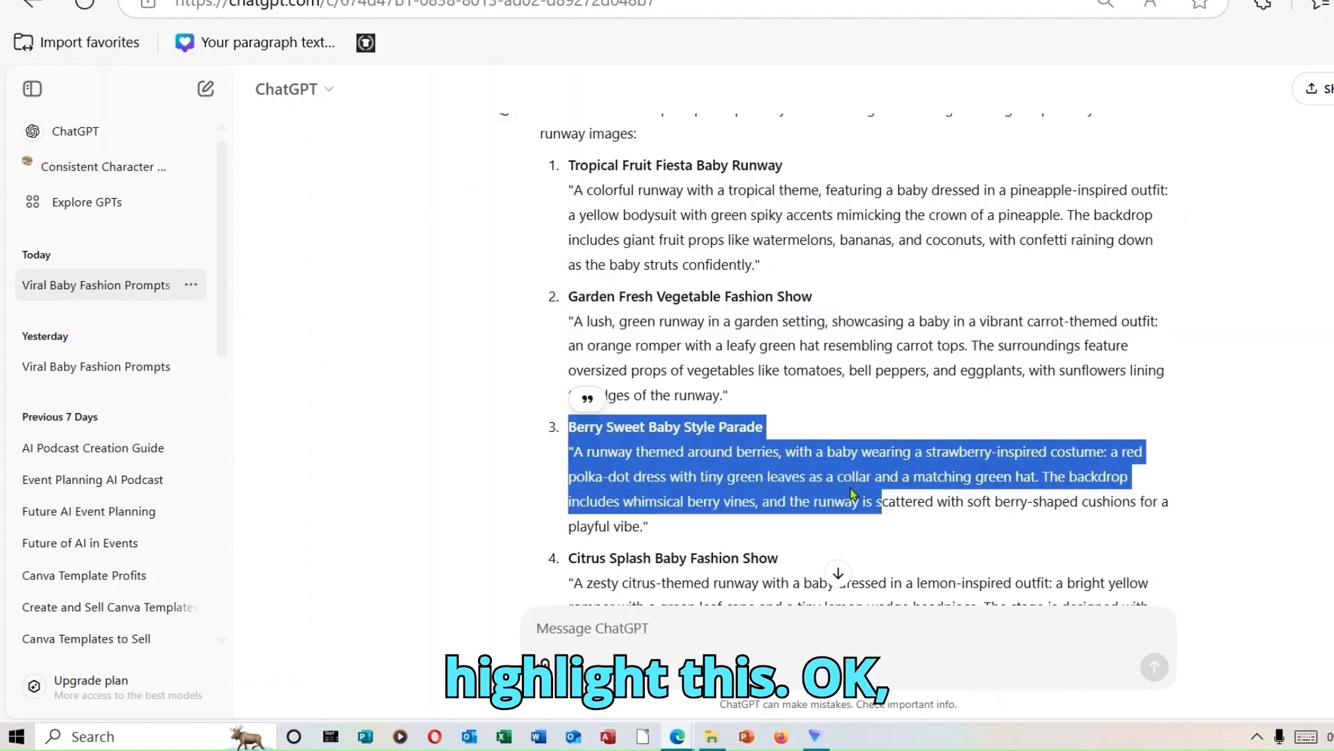
triple_click(582, 435)
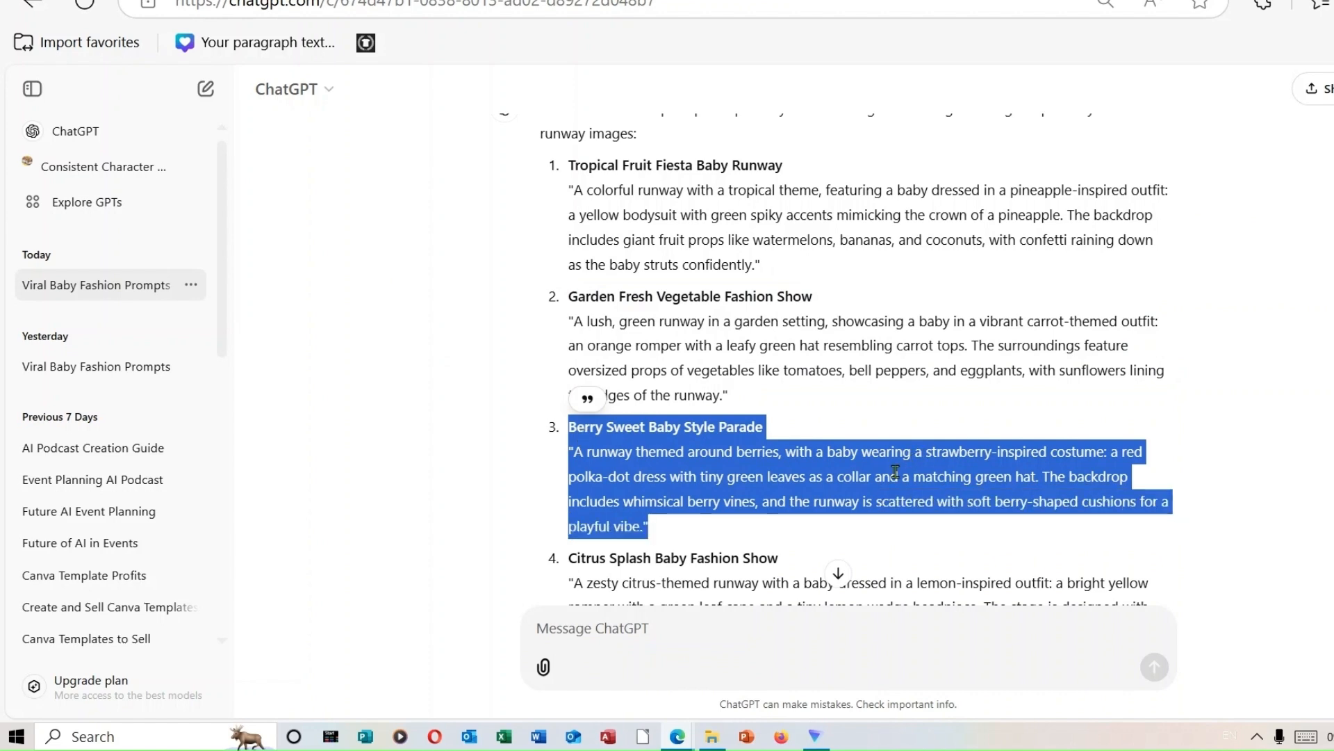
right_click(895, 473)
left_click(953, 98)
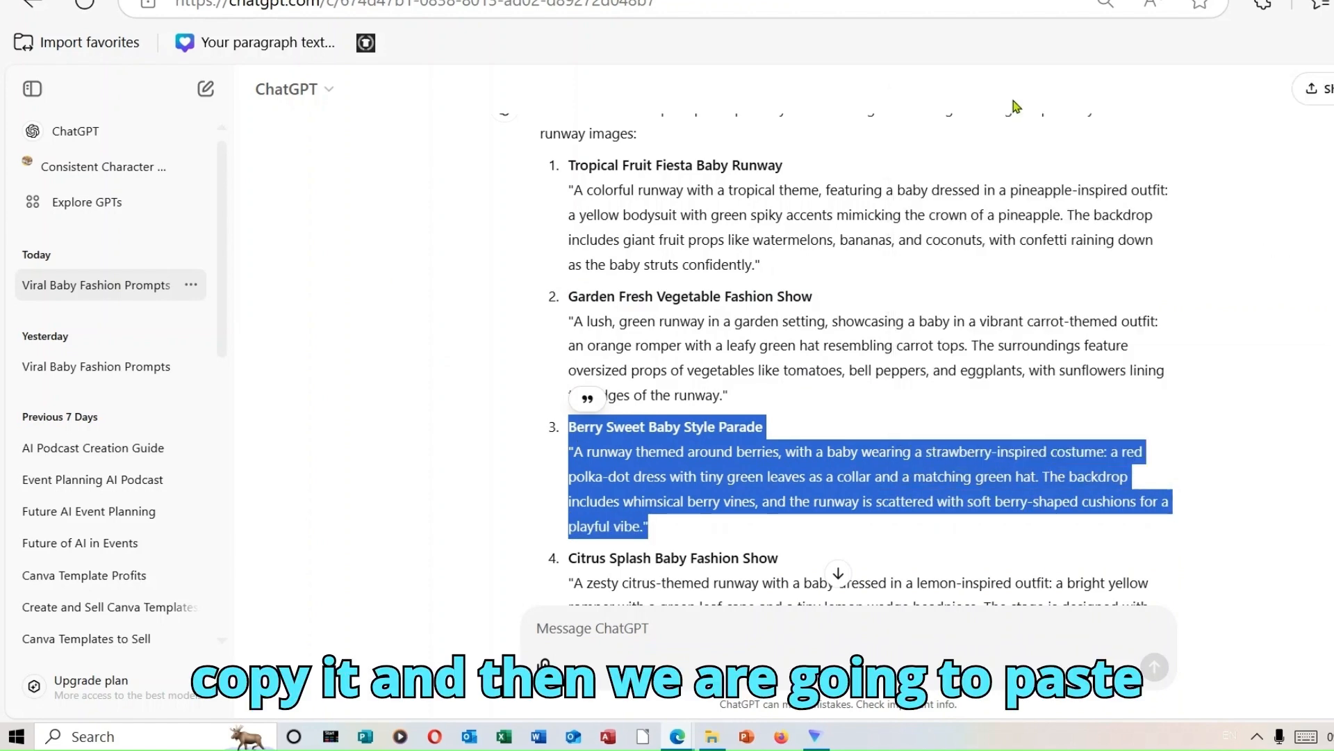
Switch to Canva Dream Lab and paste the copied "Berry Sweet Baby Style Parade" prompt as the image description.
key("ctrl+Tab")
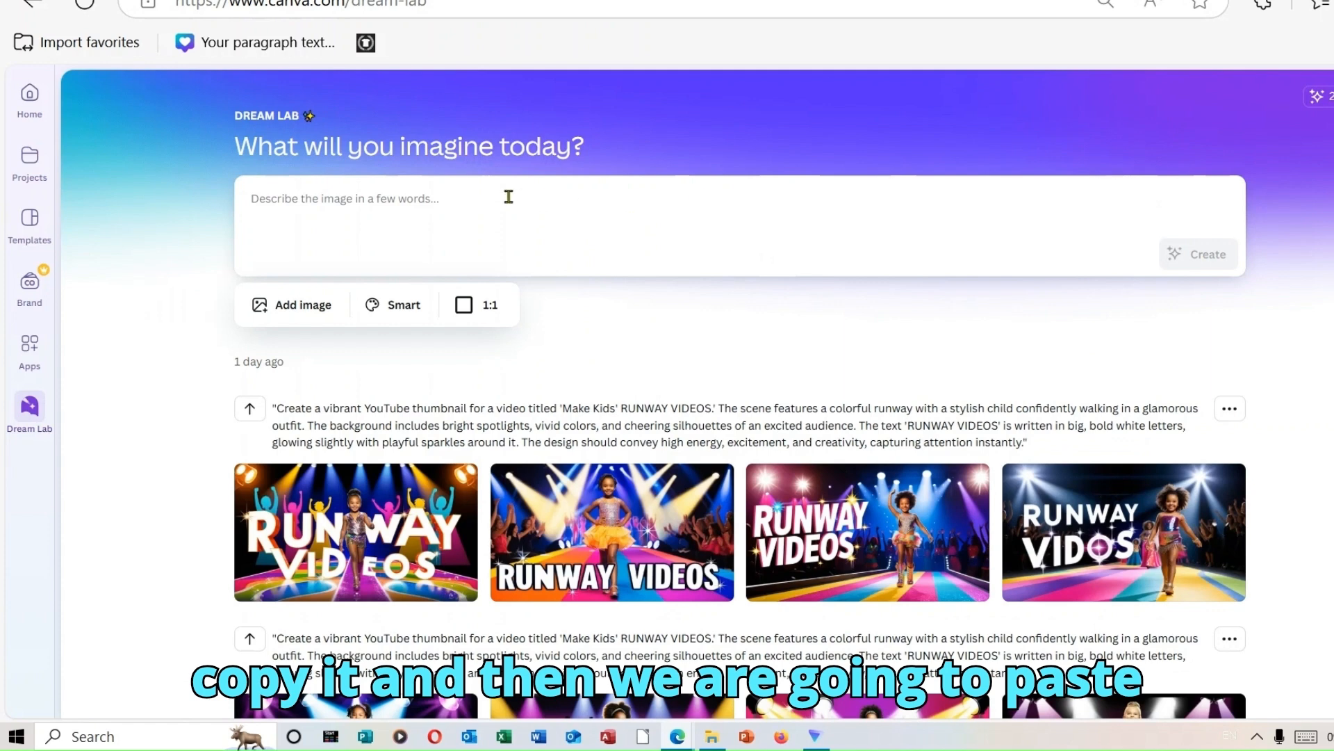
right_click(429, 198)
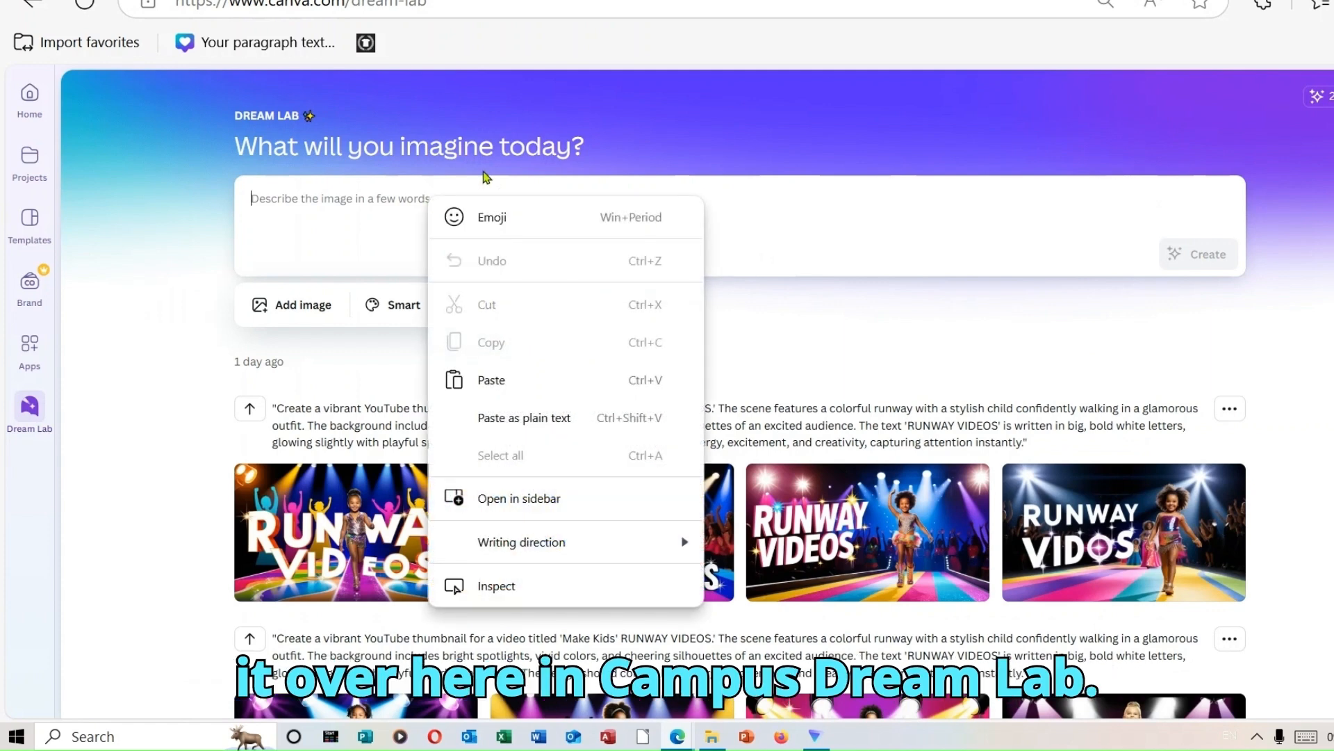
left_click(554, 381)
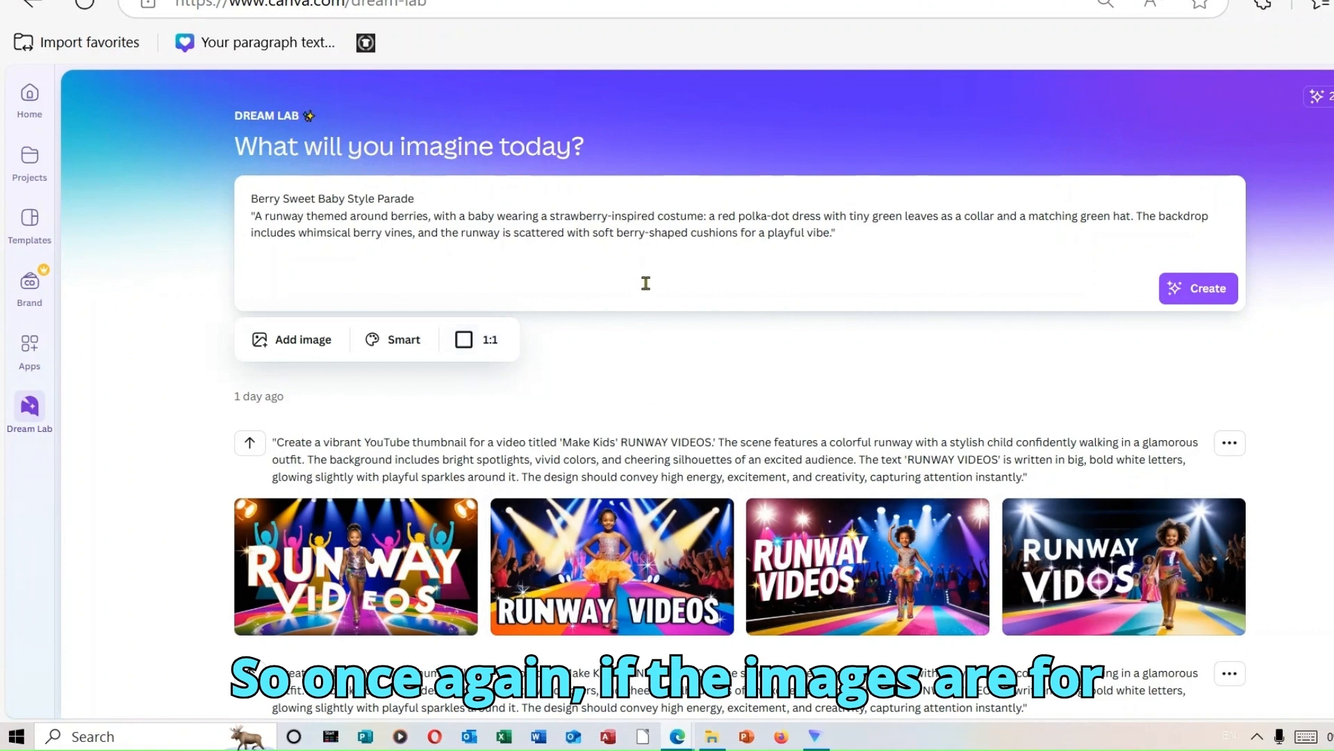
Set the aspect ratio to 16:9 and generate the strawberry-outfit baby images.
left_click(498, 340)
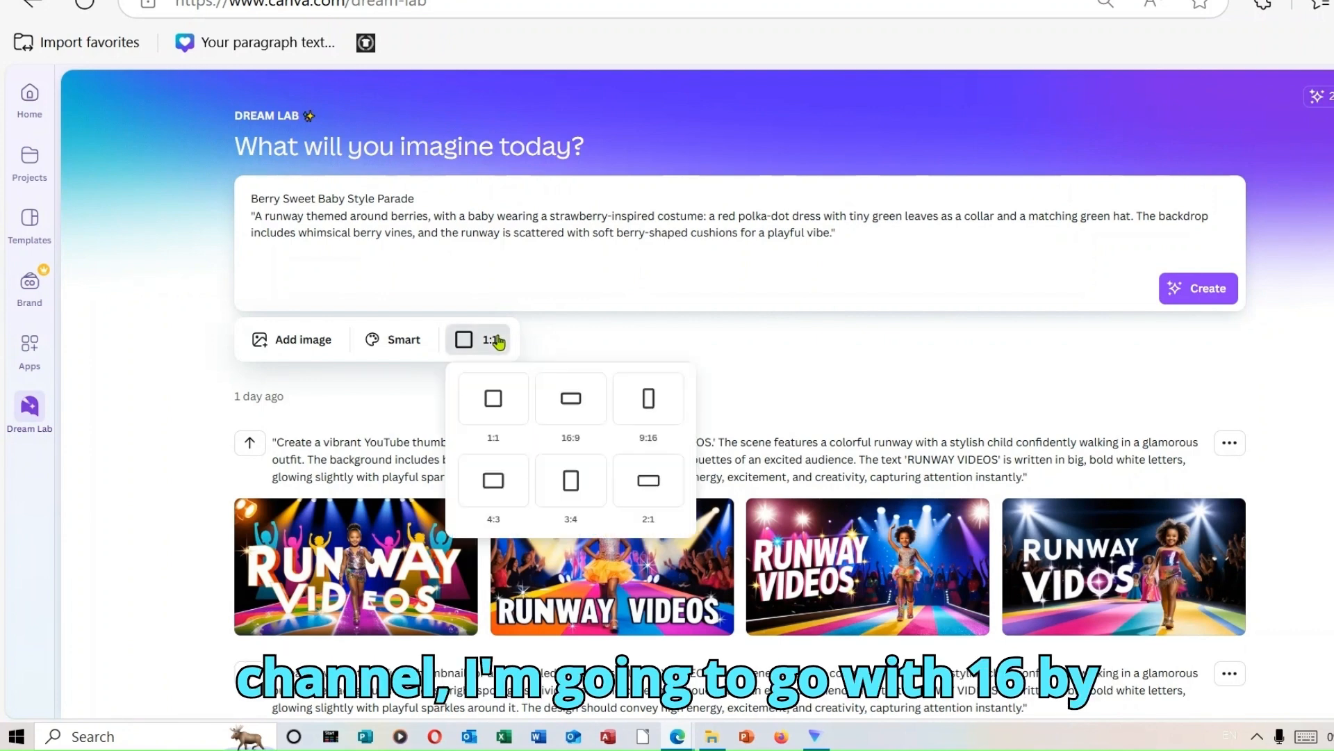
left_click(577, 413)
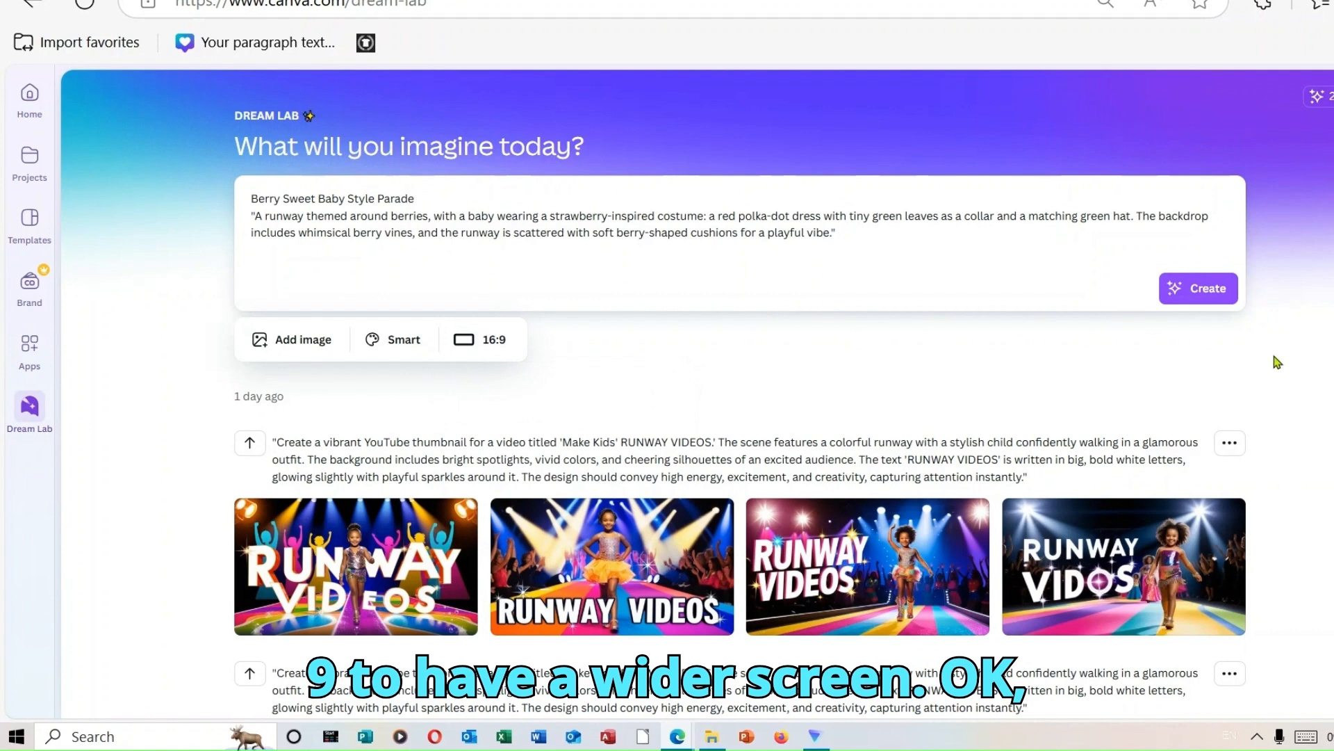
left_click(1210, 301)
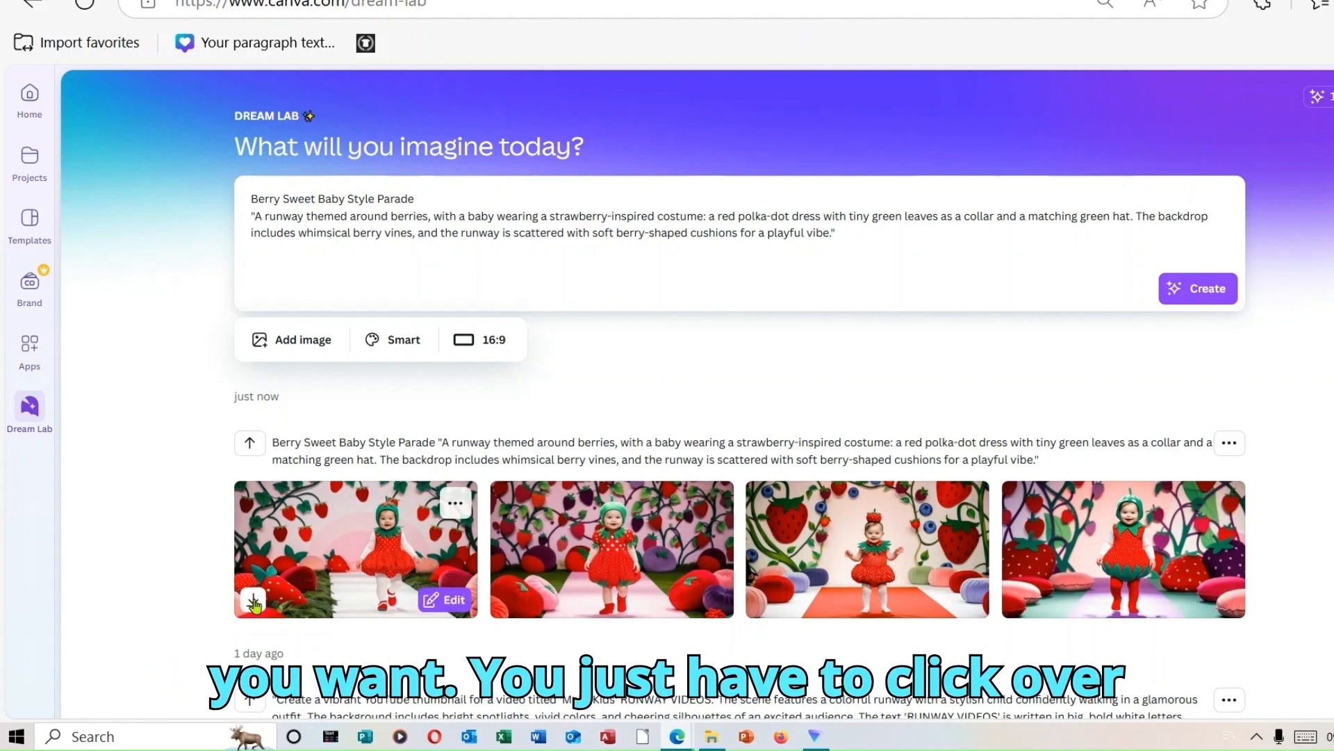
Download the first and second generated strawberry-outfit baby images.
left_click(254, 604)
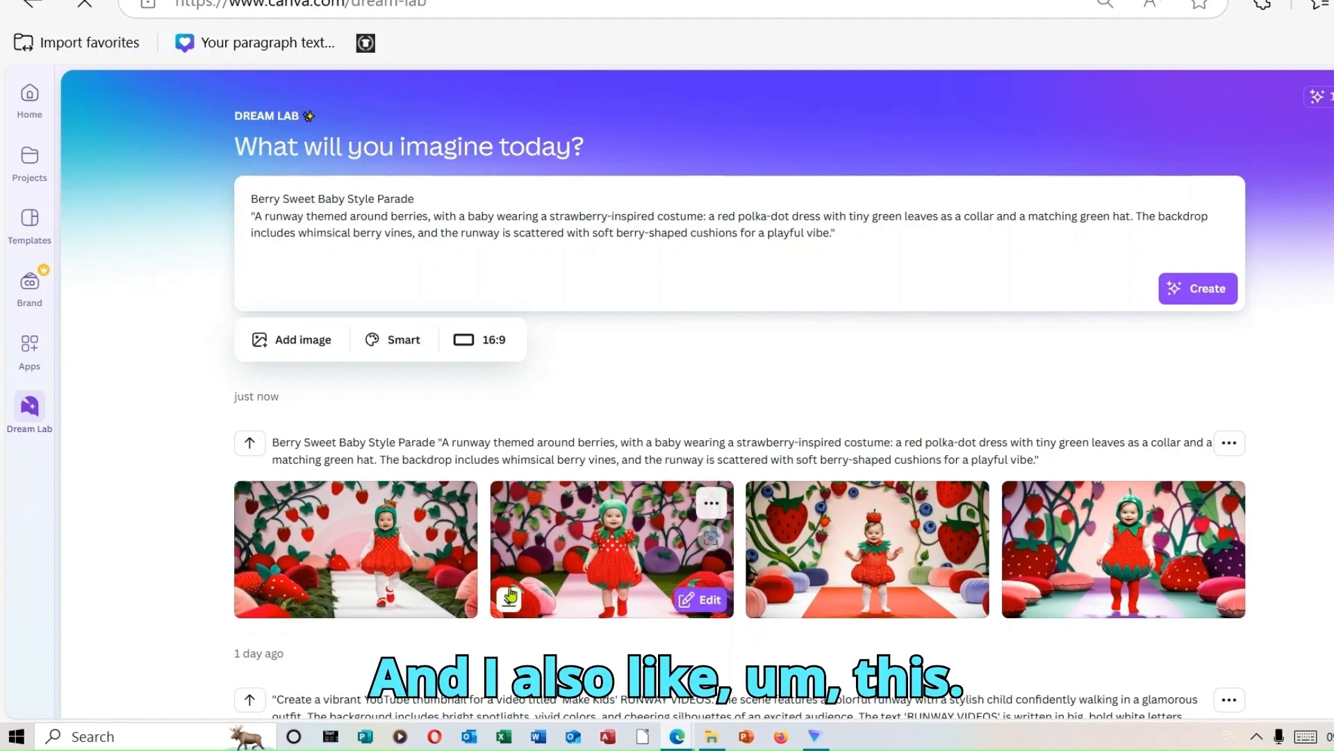
left_click(510, 601)
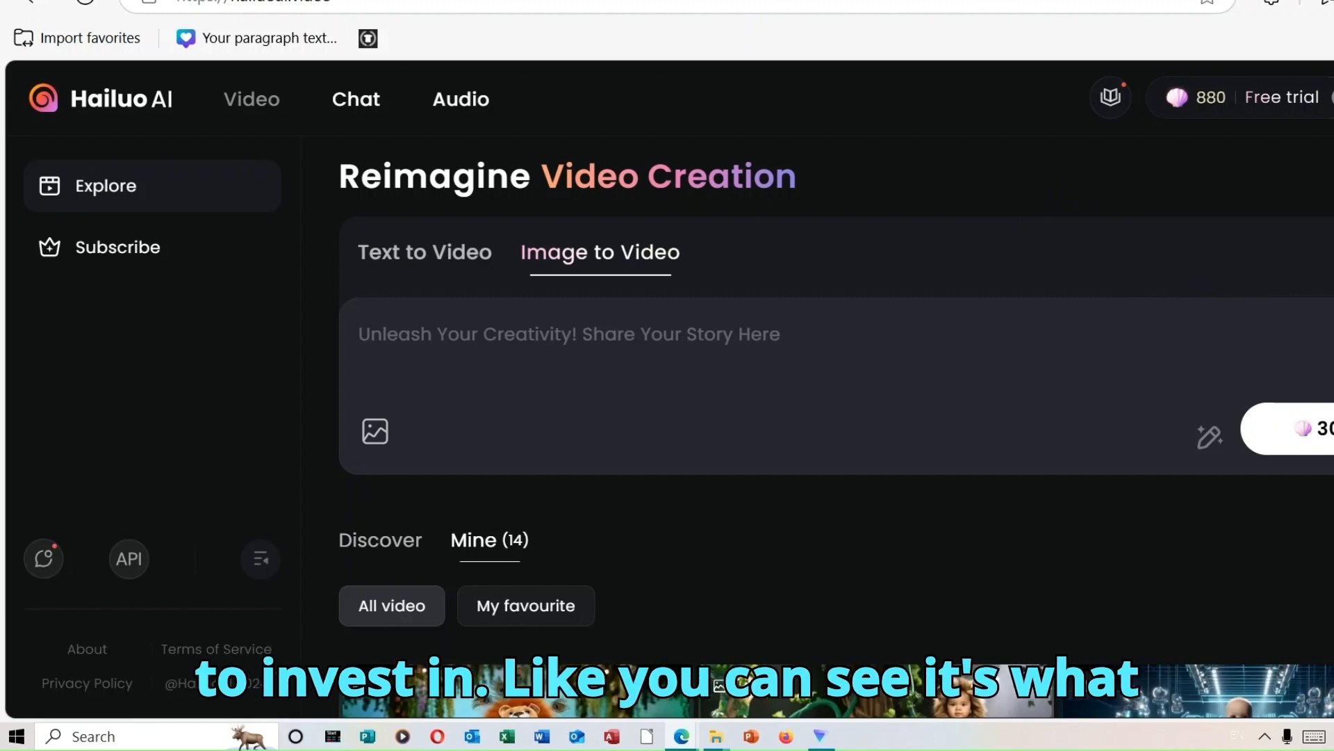
Look through the previously generated baby runway videos in Hailuo AI and return to the image-to-video form.
scroll(834, 417, "down", 5)
scroll(834, 417, "down", 5)
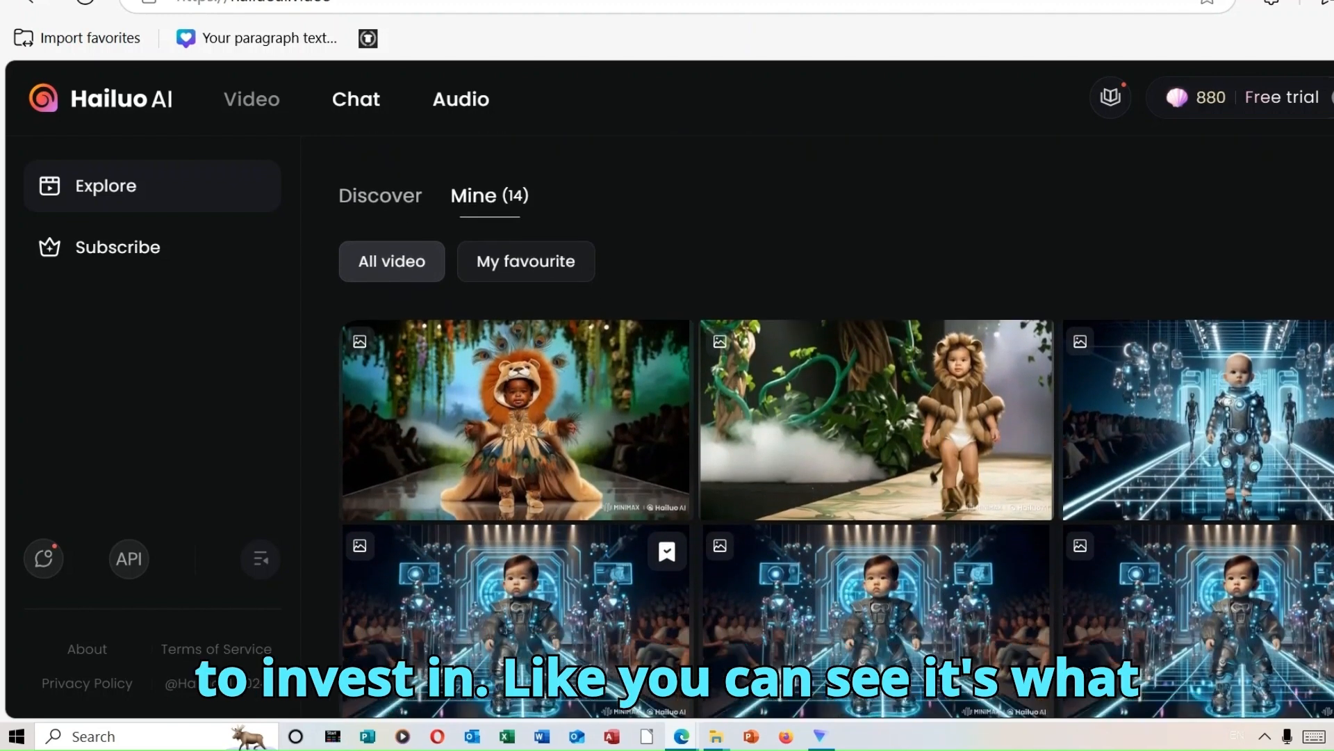
scroll(834, 486, "down", 2)
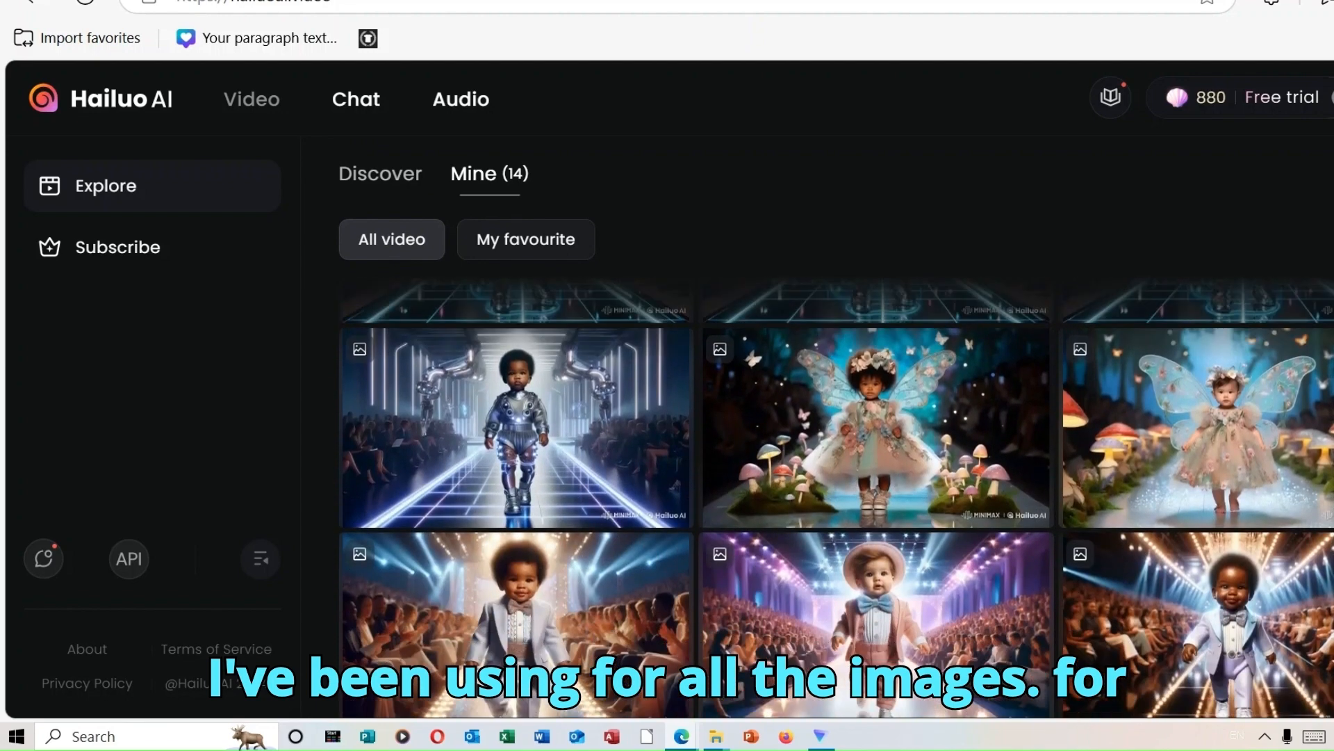
scroll(834, 487, "down", 2)
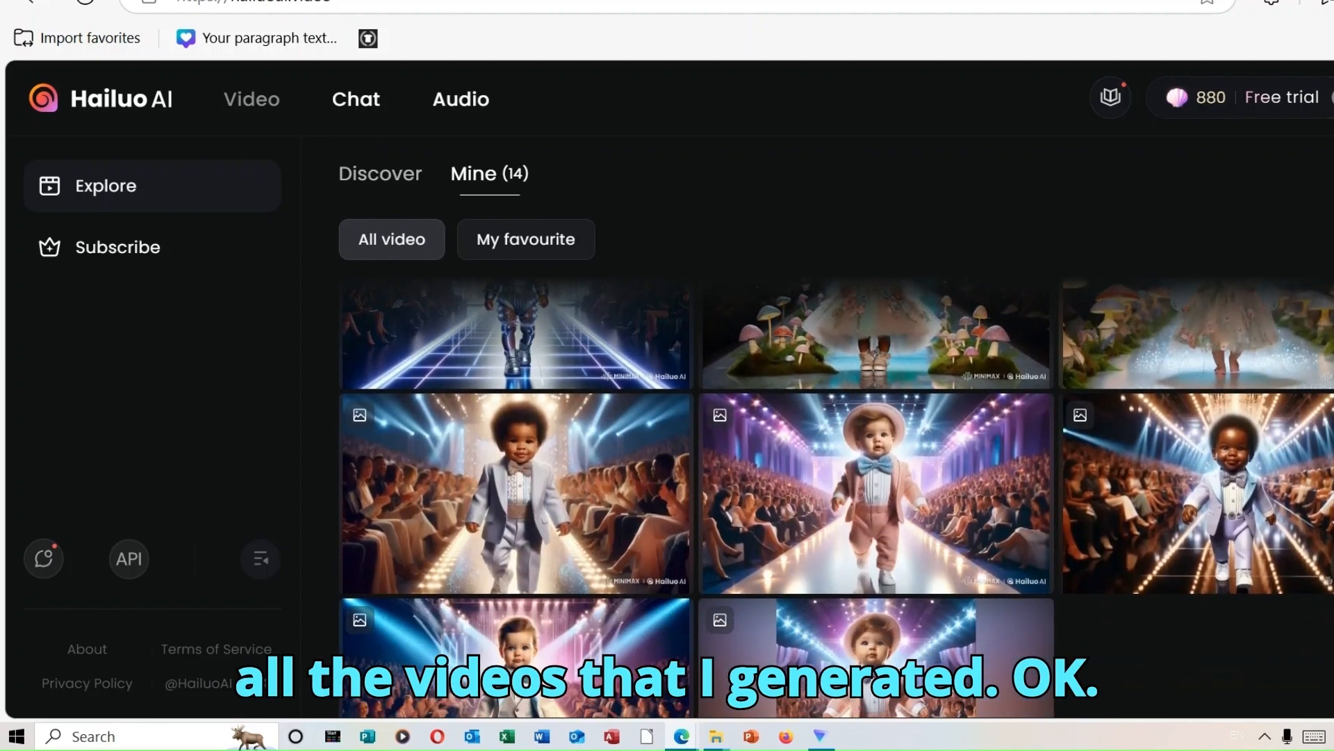
scroll(834, 486, "down", 1)
scroll(834, 487, "up", 10)
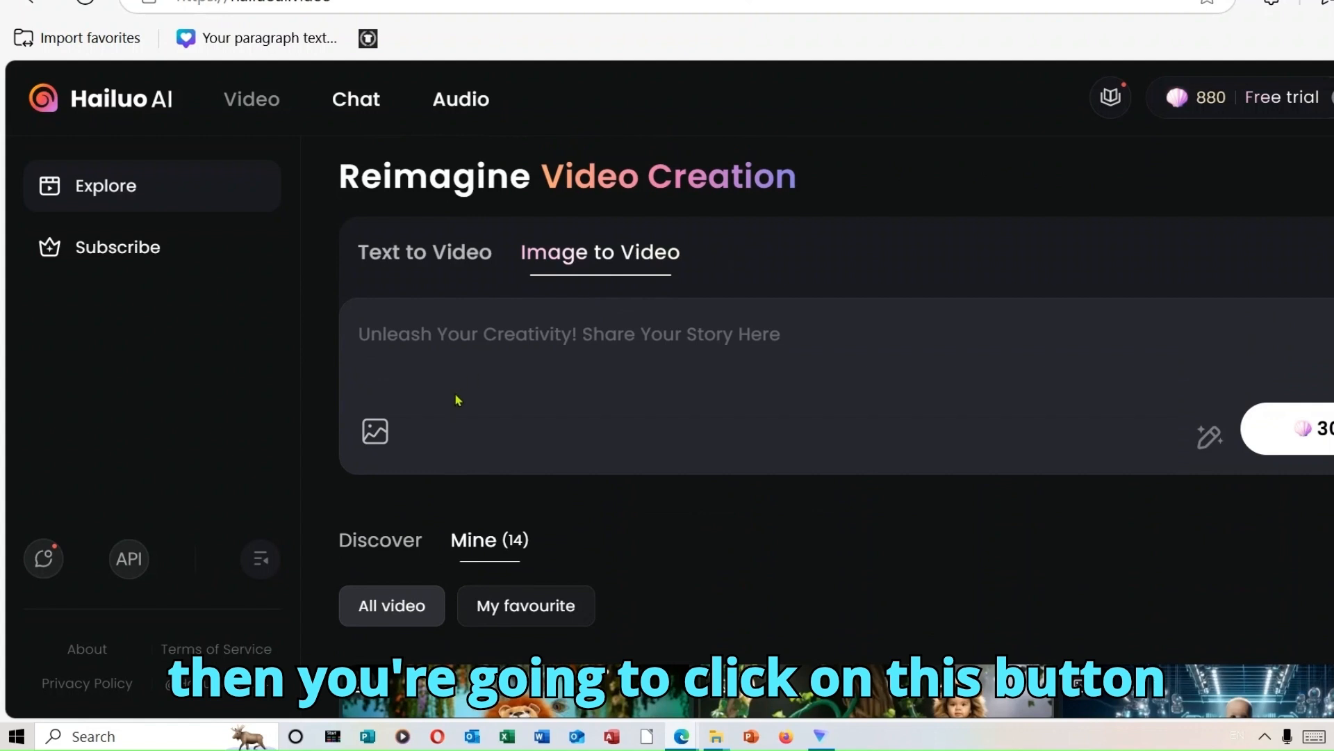
Upload the pineapple-outfit image _1802b7ad-2418-4d34-8f40-8c327a49d8ee.jpeg from the desktop as the source image for the video.
left_click(378, 435)
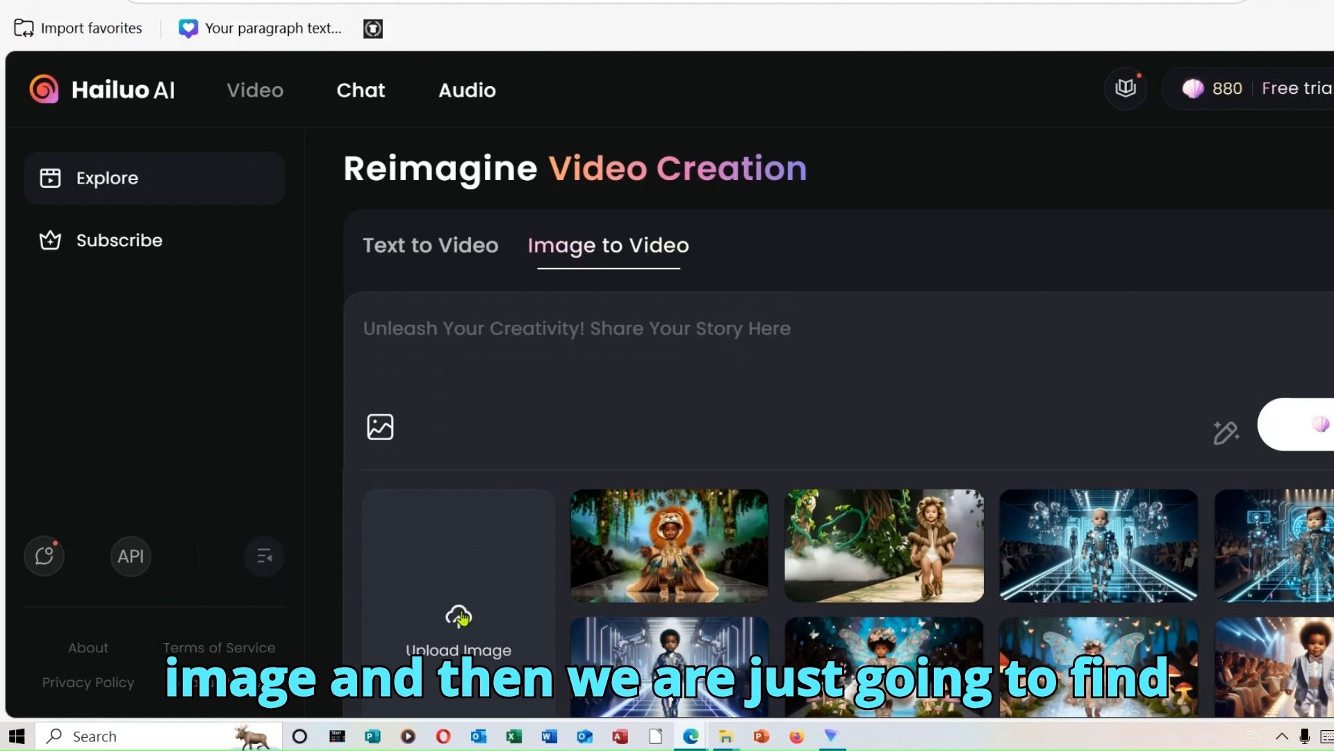
left_click(461, 618)
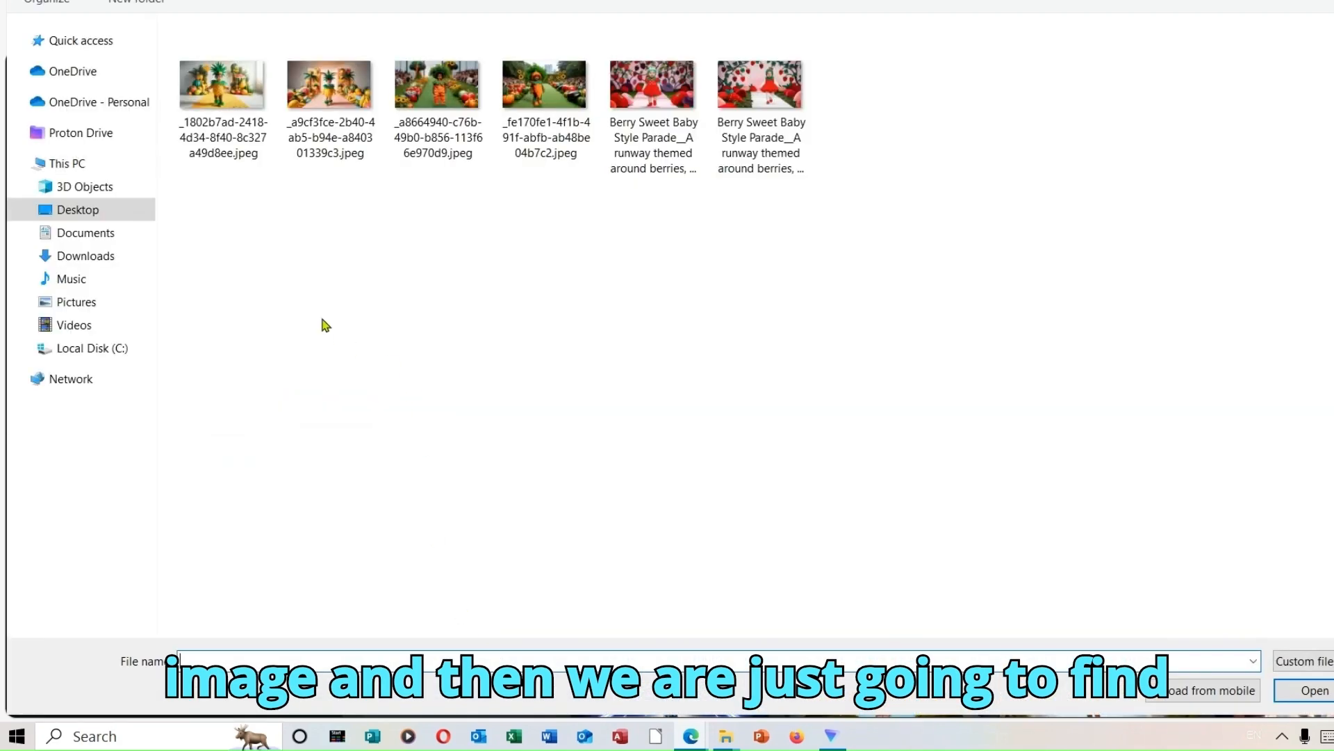
double_click(215, 83)
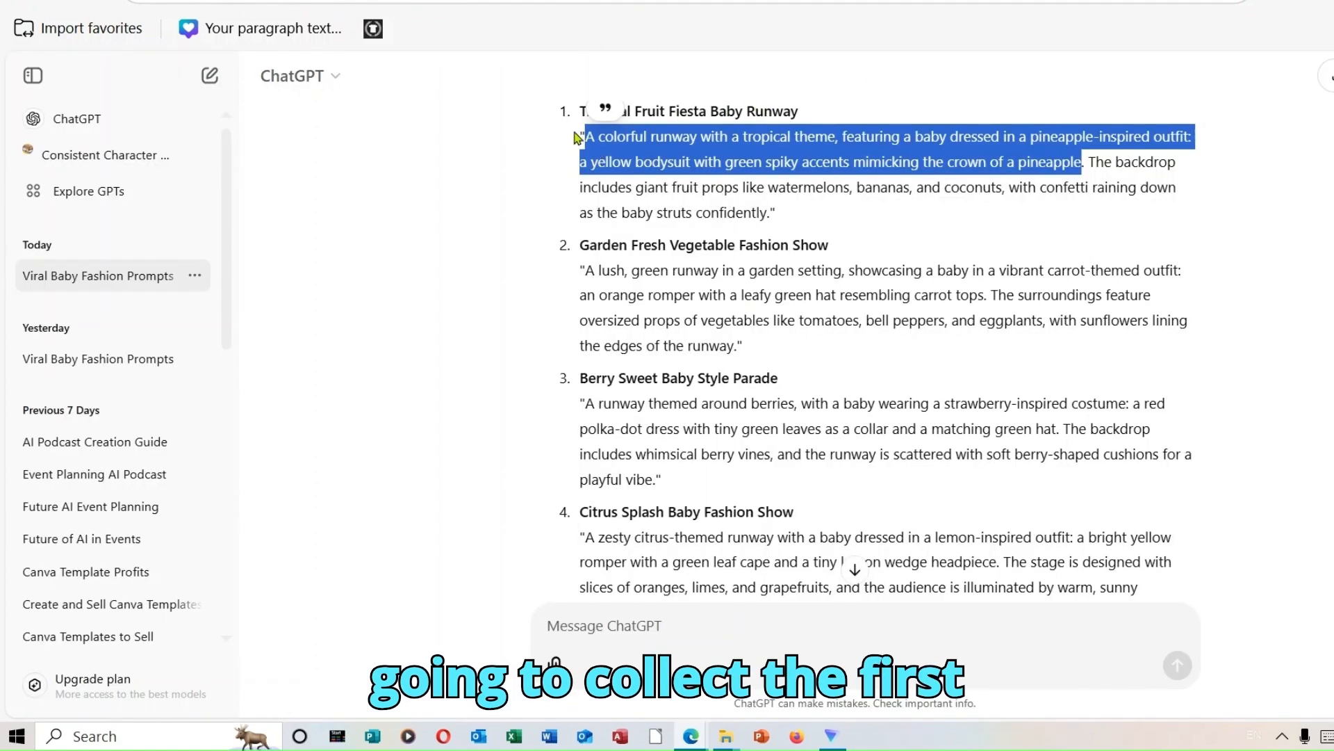
Switch to ChatGPT and copy the first sentence of the "Tropical Fruit Fiesta Baby Runway" prompt, ending at "the crown of a pineapple.".
left_click_drag(583, 136, 589, 137)
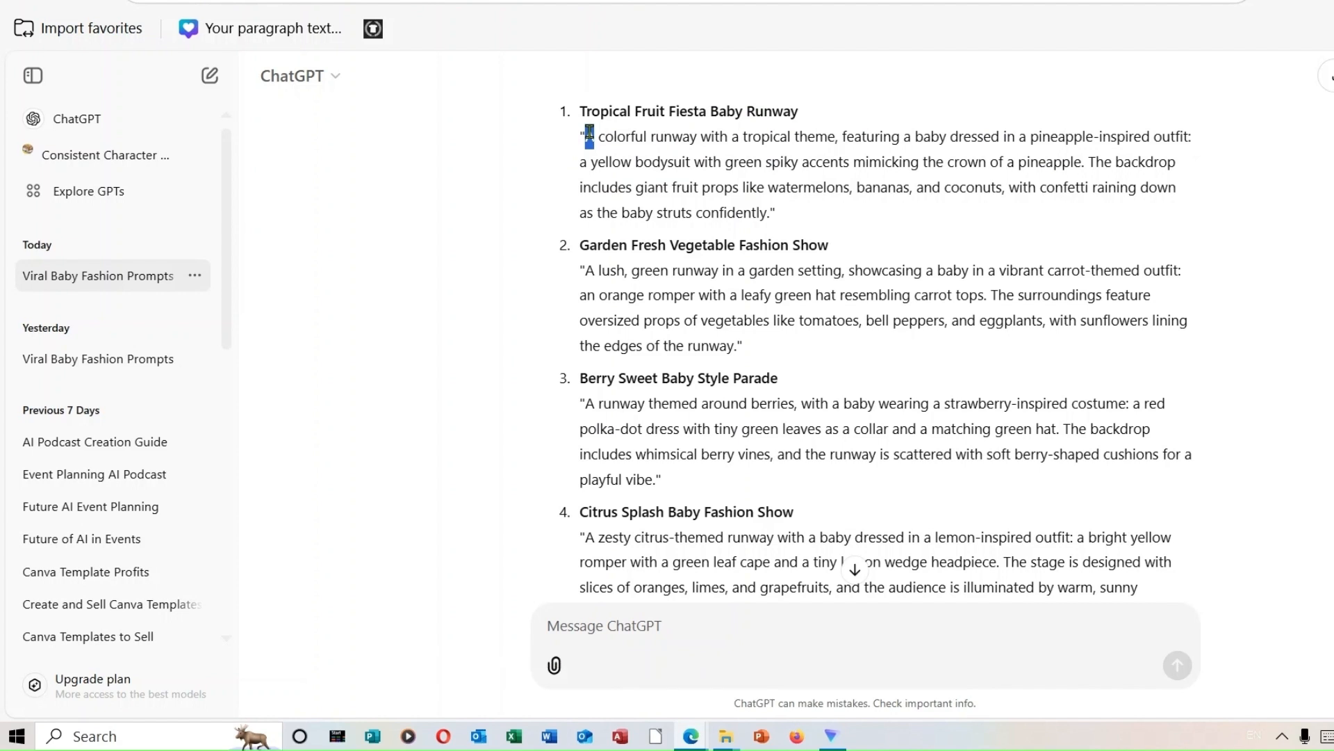
double_click(606, 134)
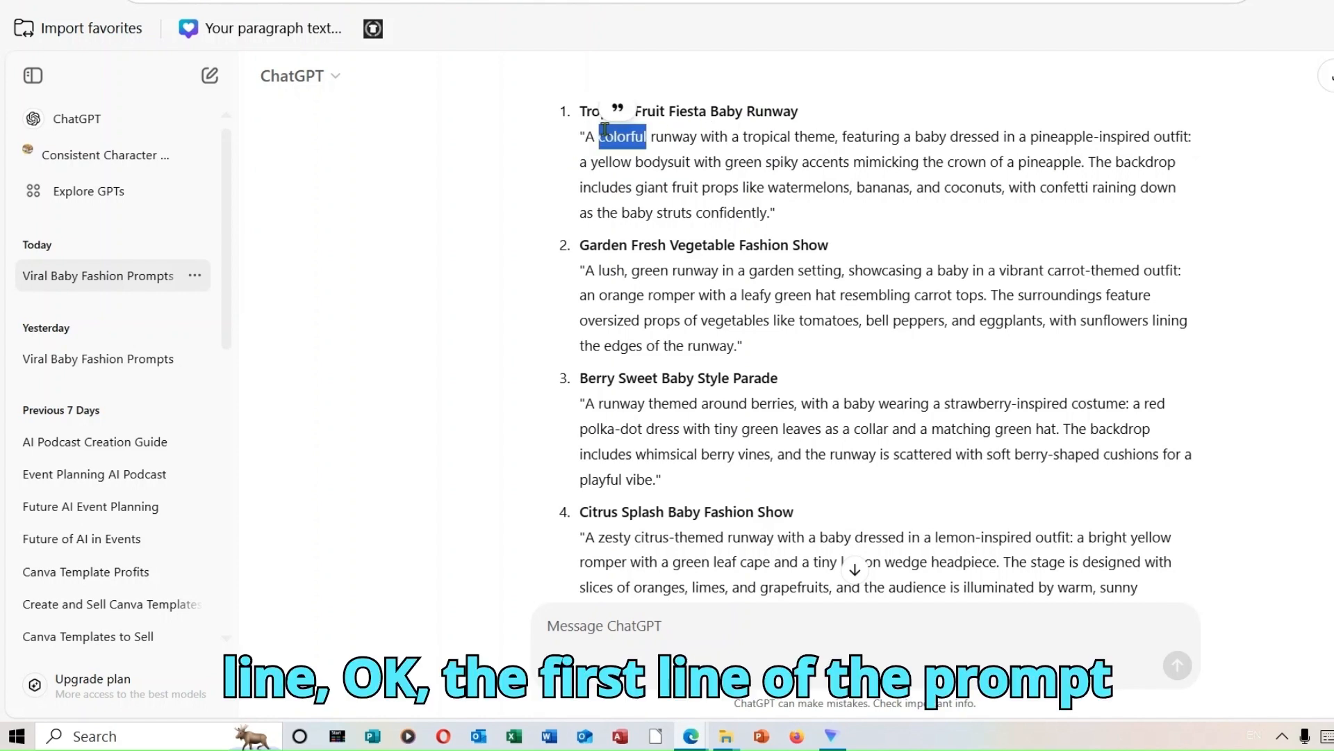
left_click(589, 138)
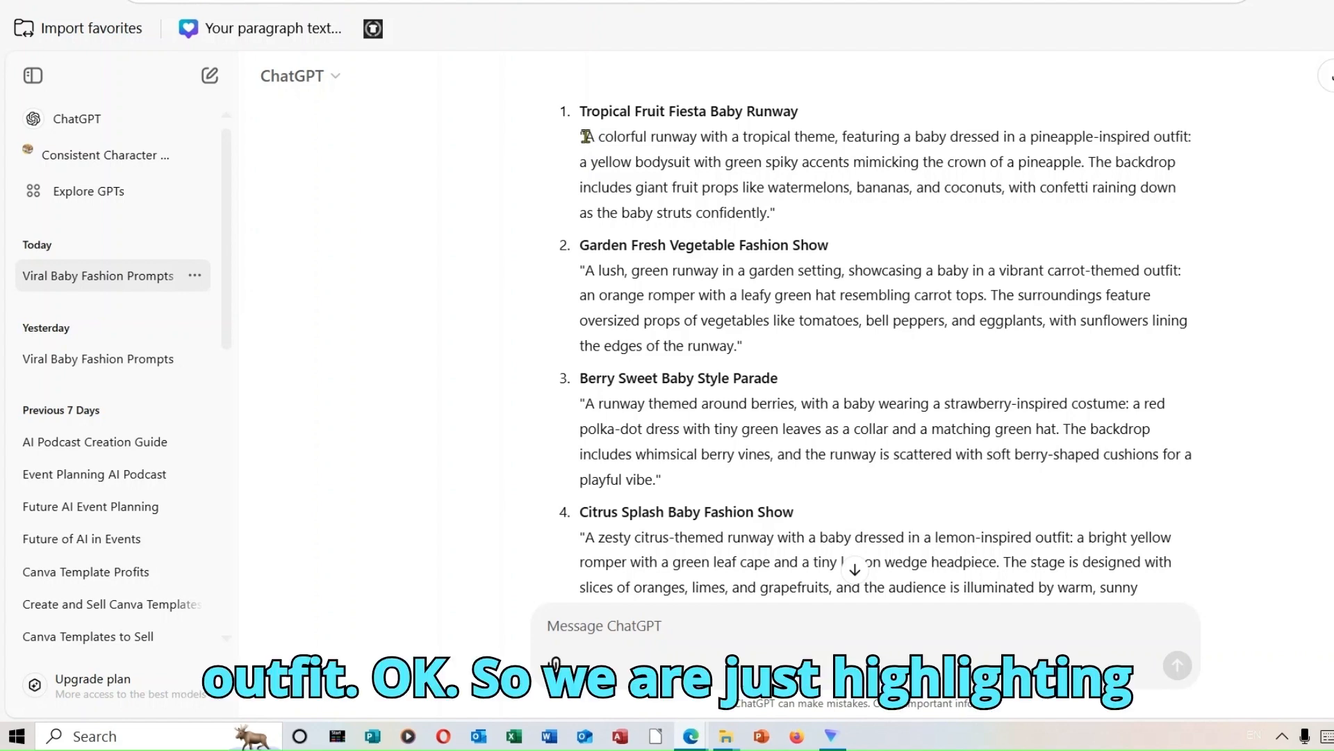
left_click_drag(586, 136, 1084, 160)
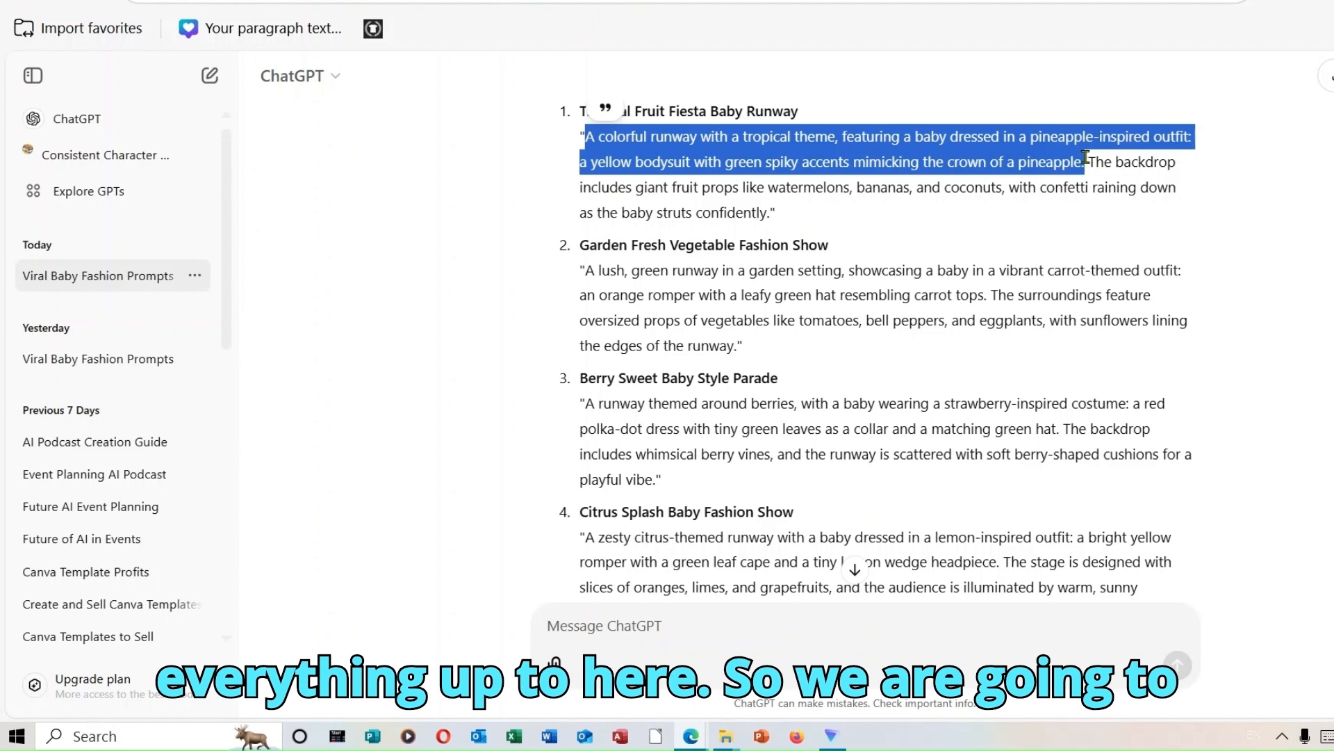
right_click(1016, 149)
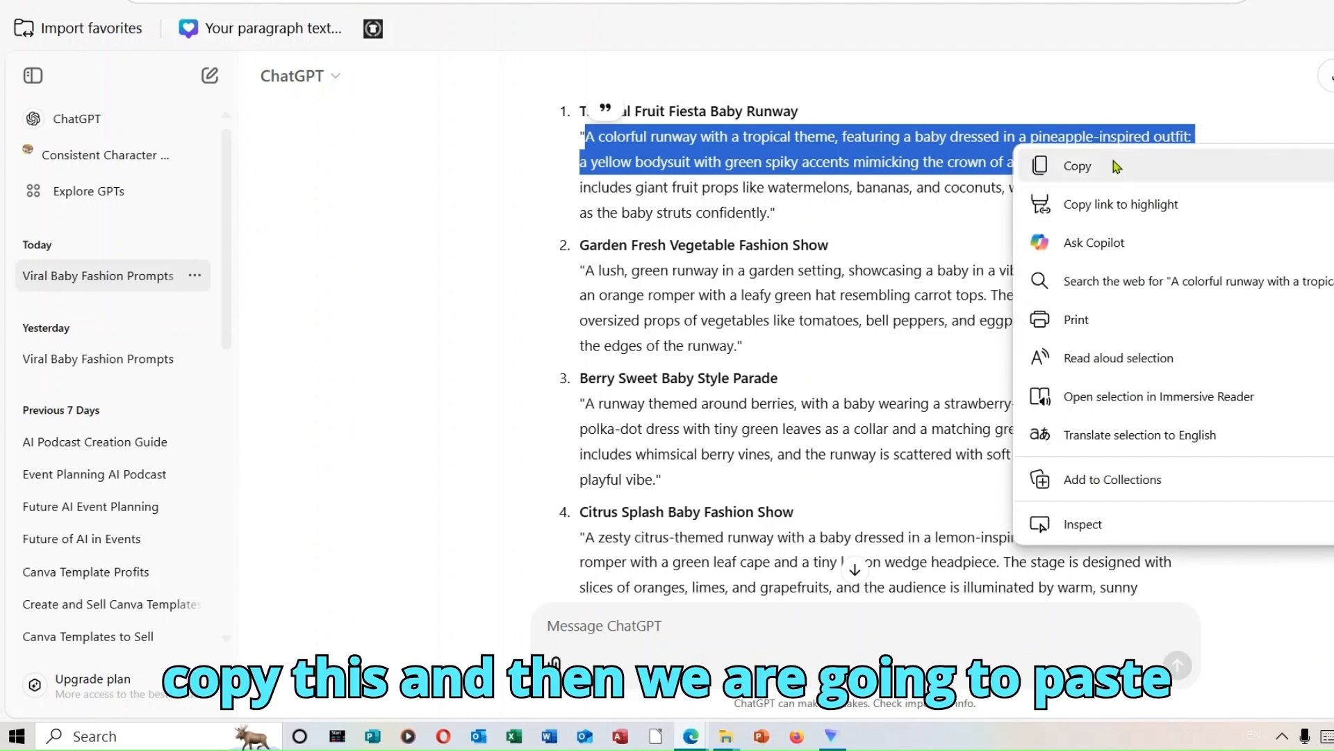
left_click(1112, 165)
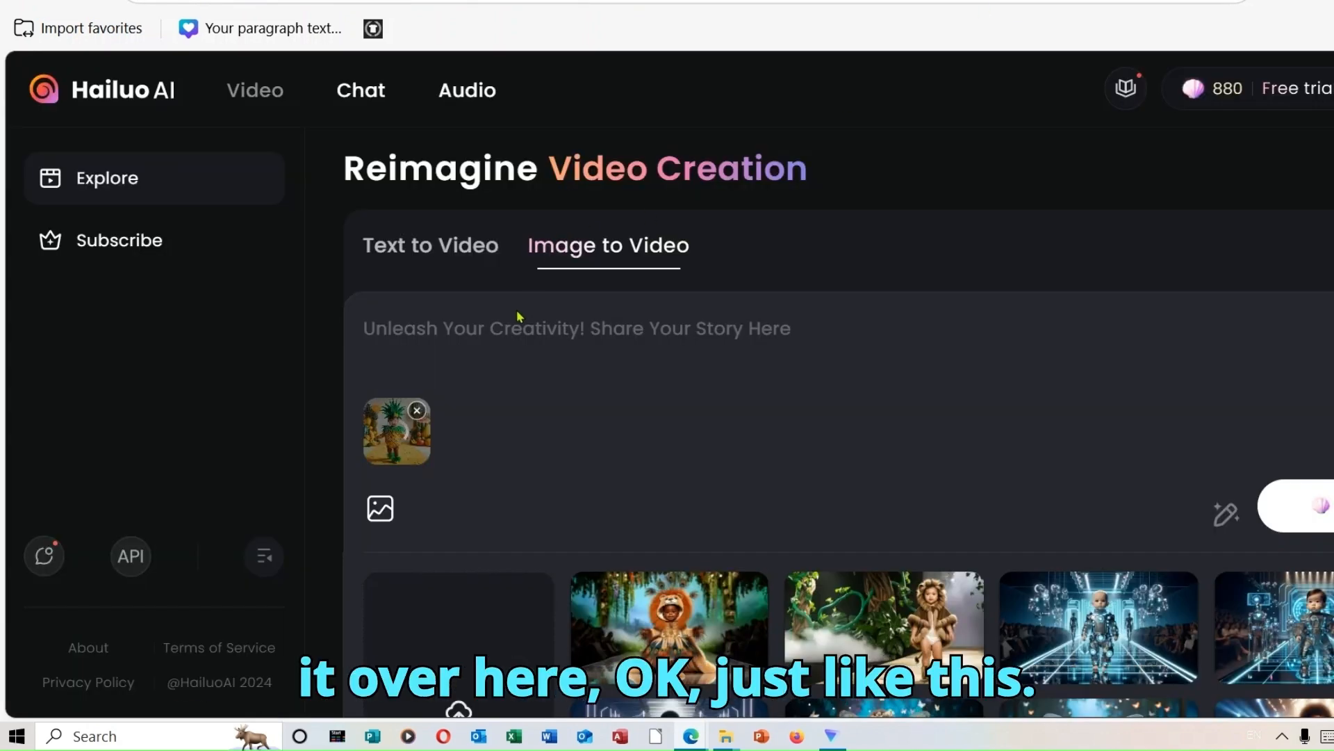
Switch to Hailuo AI, paste the copied sentence as the video description and insert "walking and" after "baby".
right_click(520, 328)
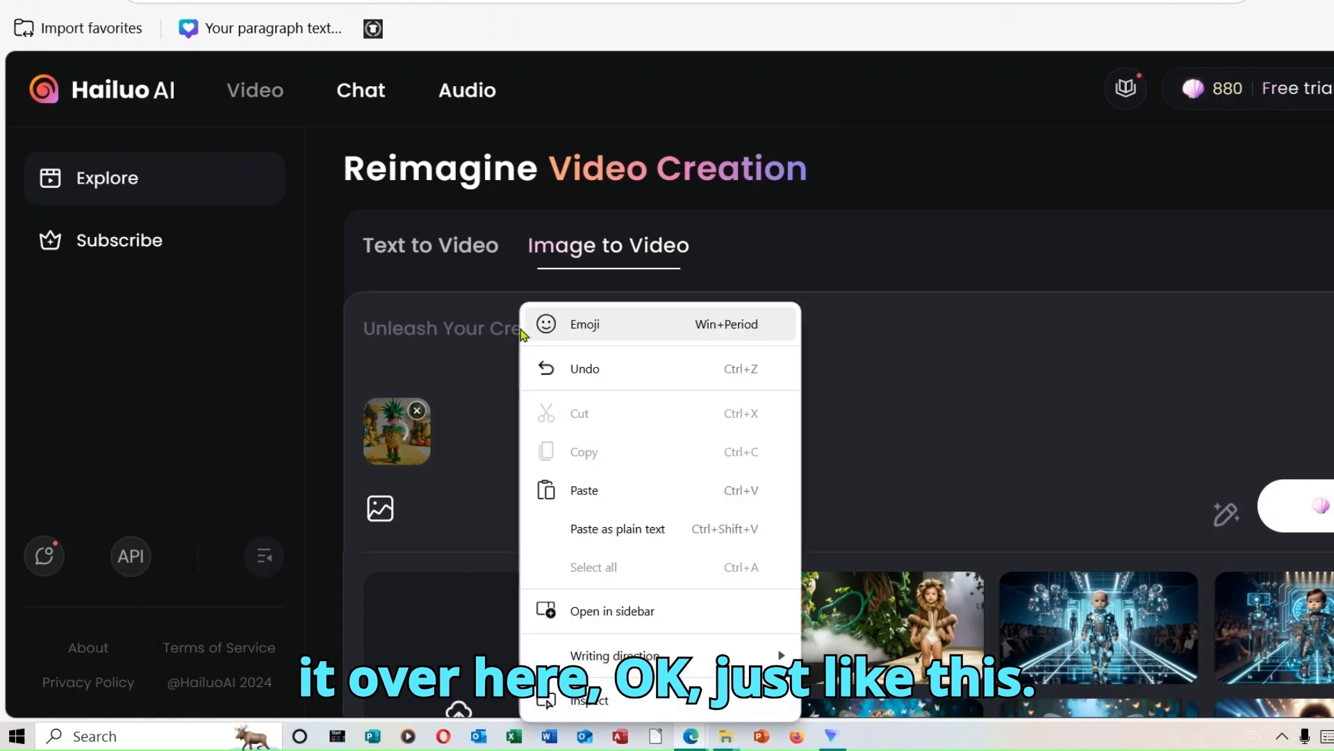
left_click(616, 504)
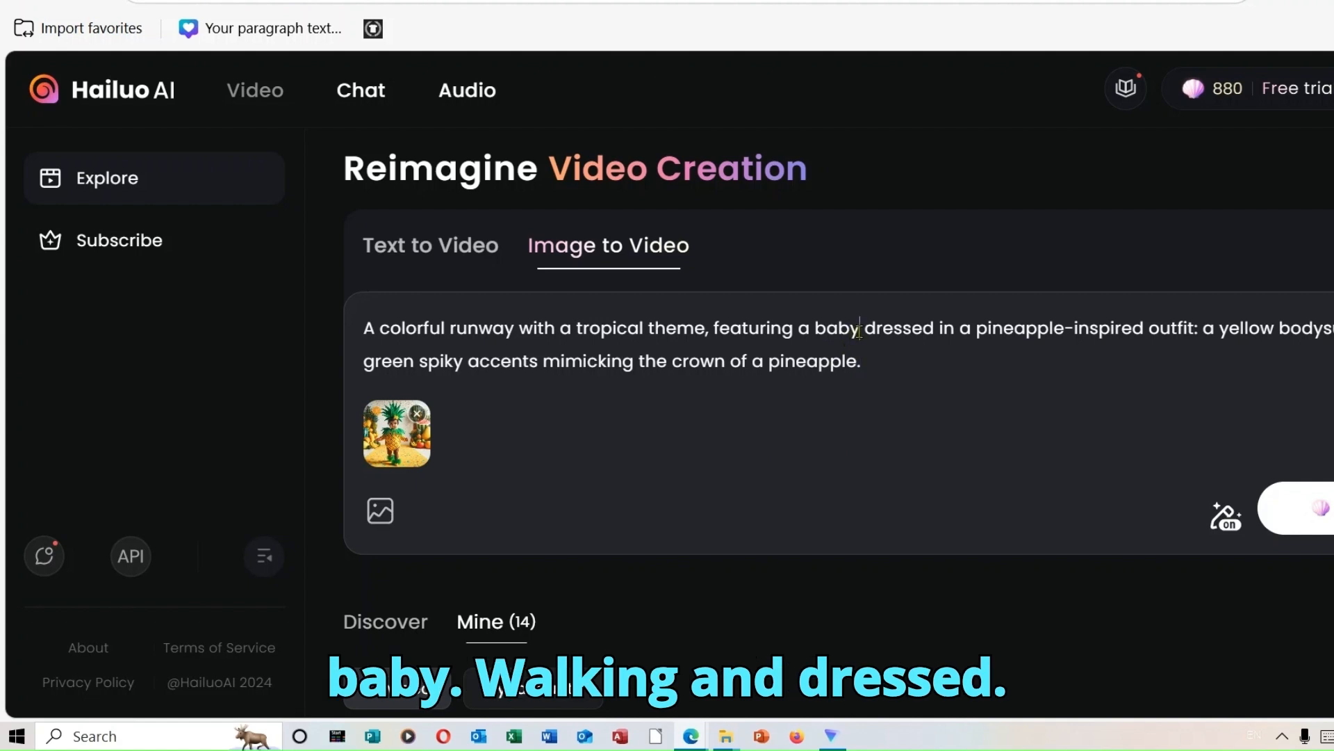
type("walki")
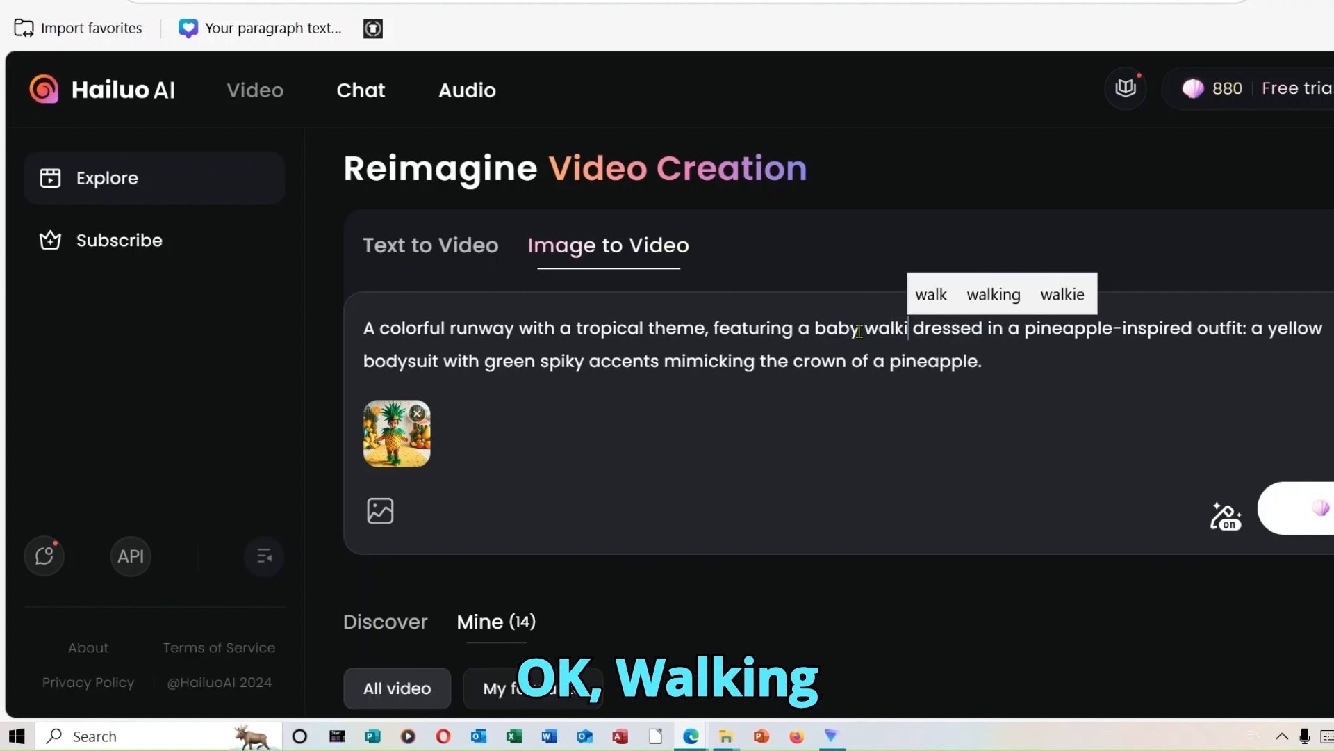
left_click(991, 303)
type("and")
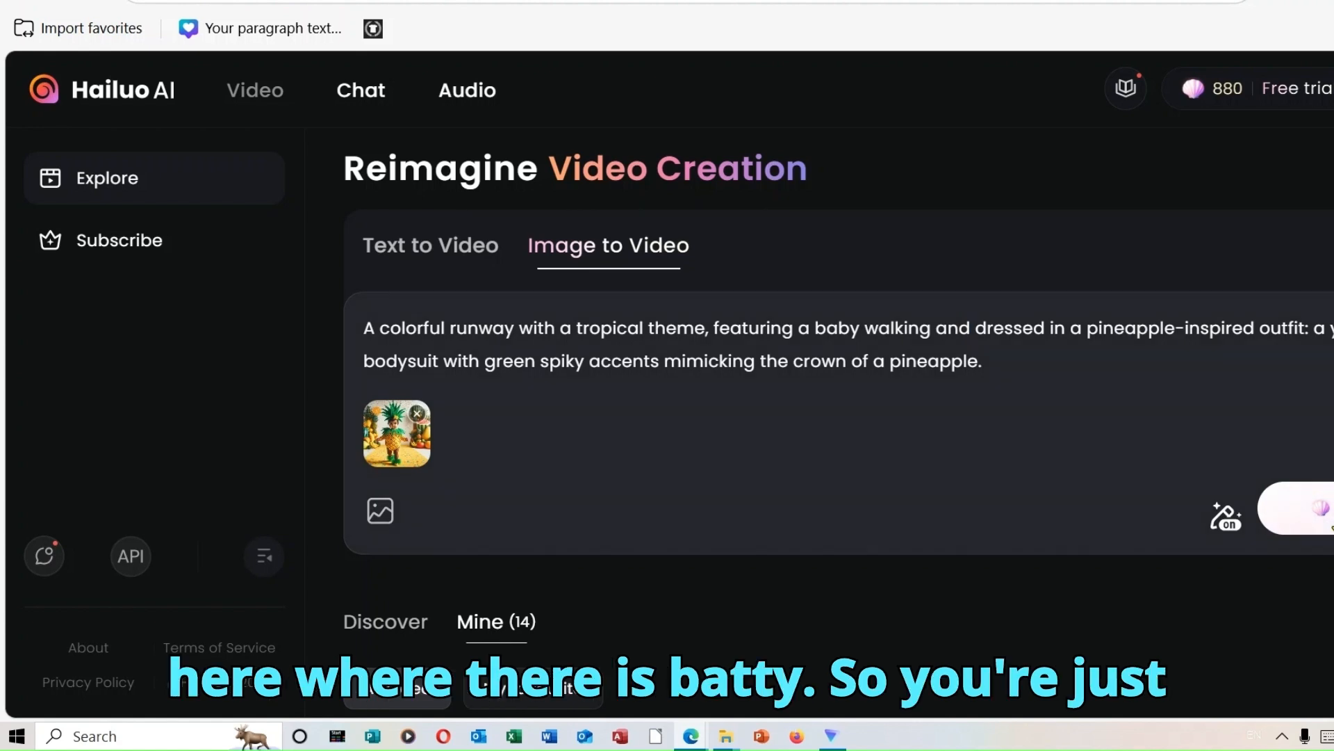
Generate the pineapple-outfit video and play the finished clip from the list of own videos.
left_click(1317, 508)
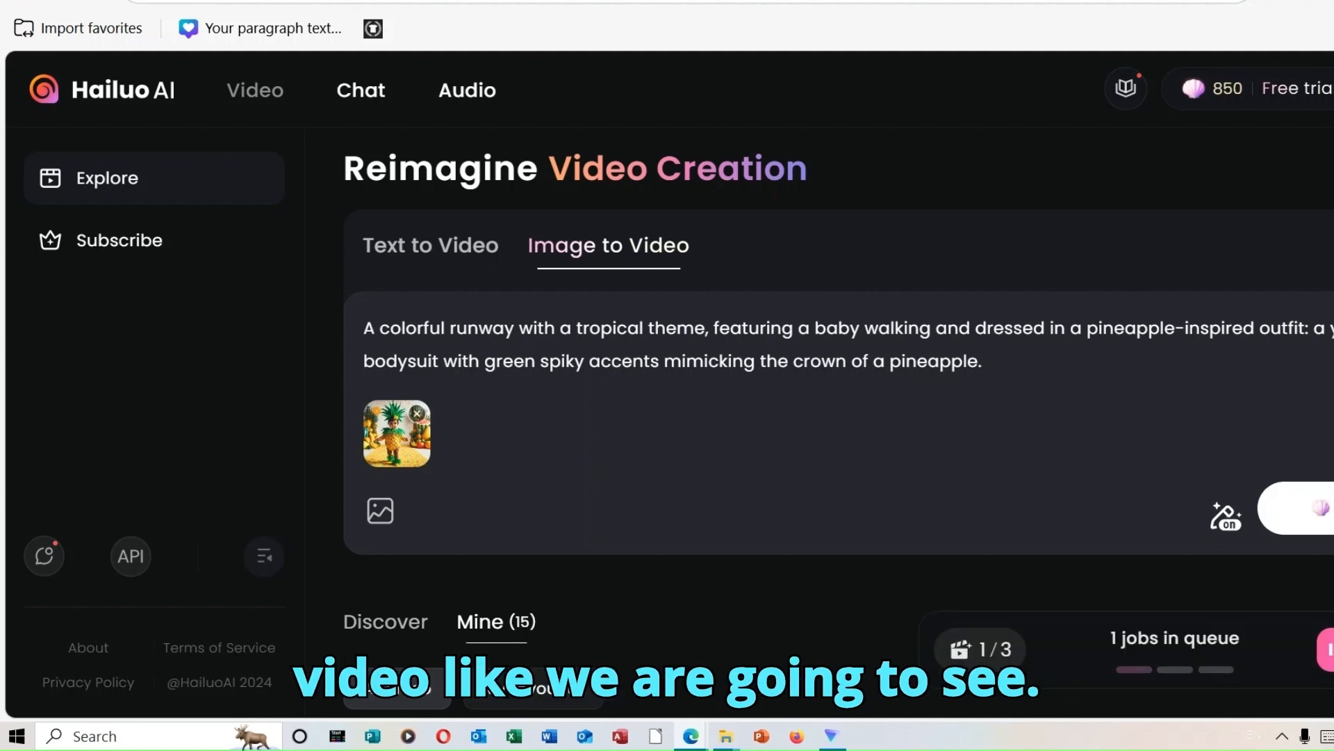
scroll(614, 467, "down", 6)
scroll(615, 467, "up", 2)
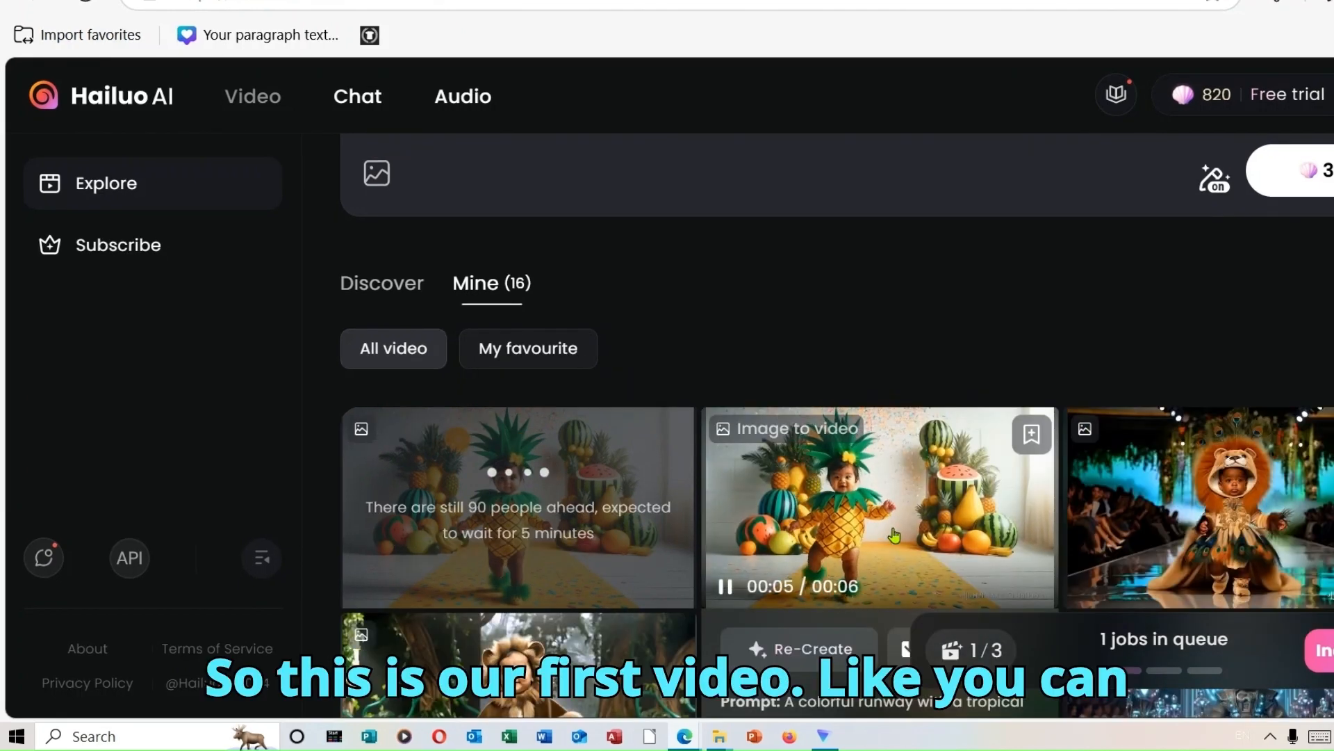
left_click(897, 528)
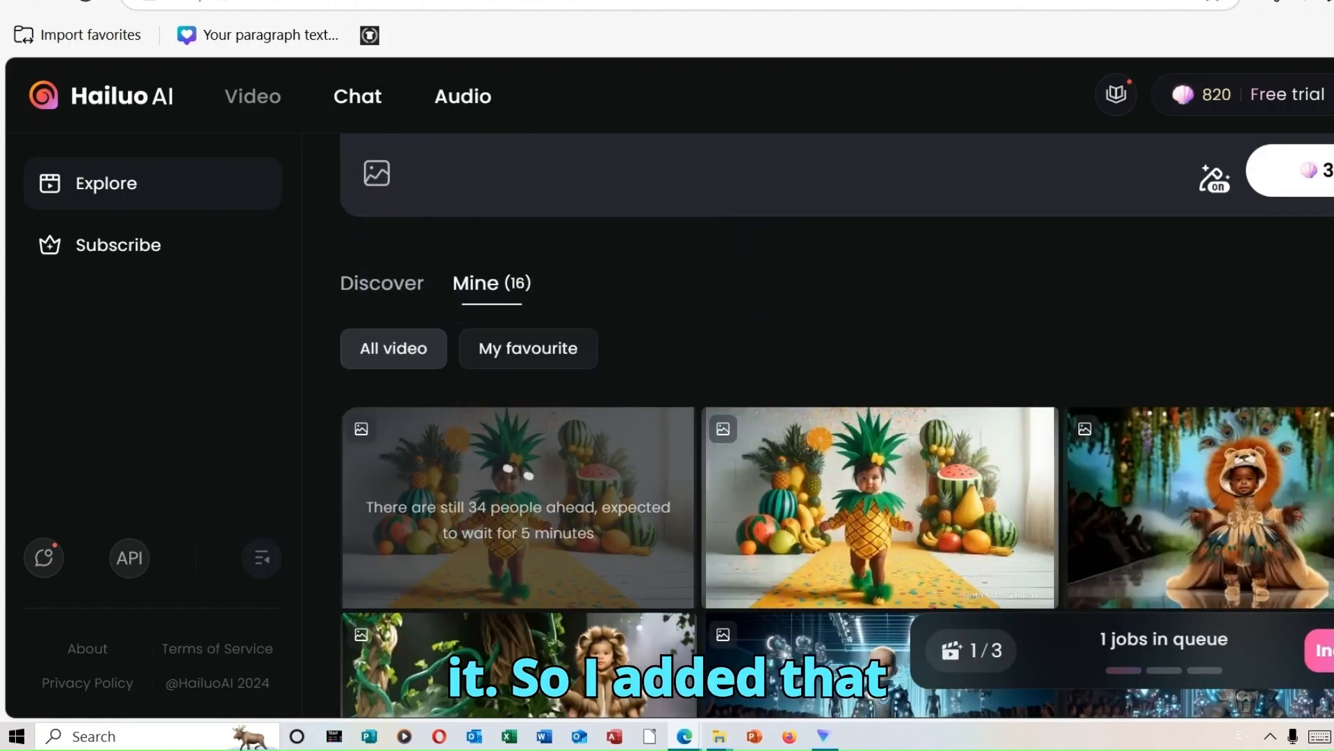
Review the prompt wording "featuring a baby walking on the runway" and check the progress of the regenerated video.
scroll(834, 369, "up", 5)
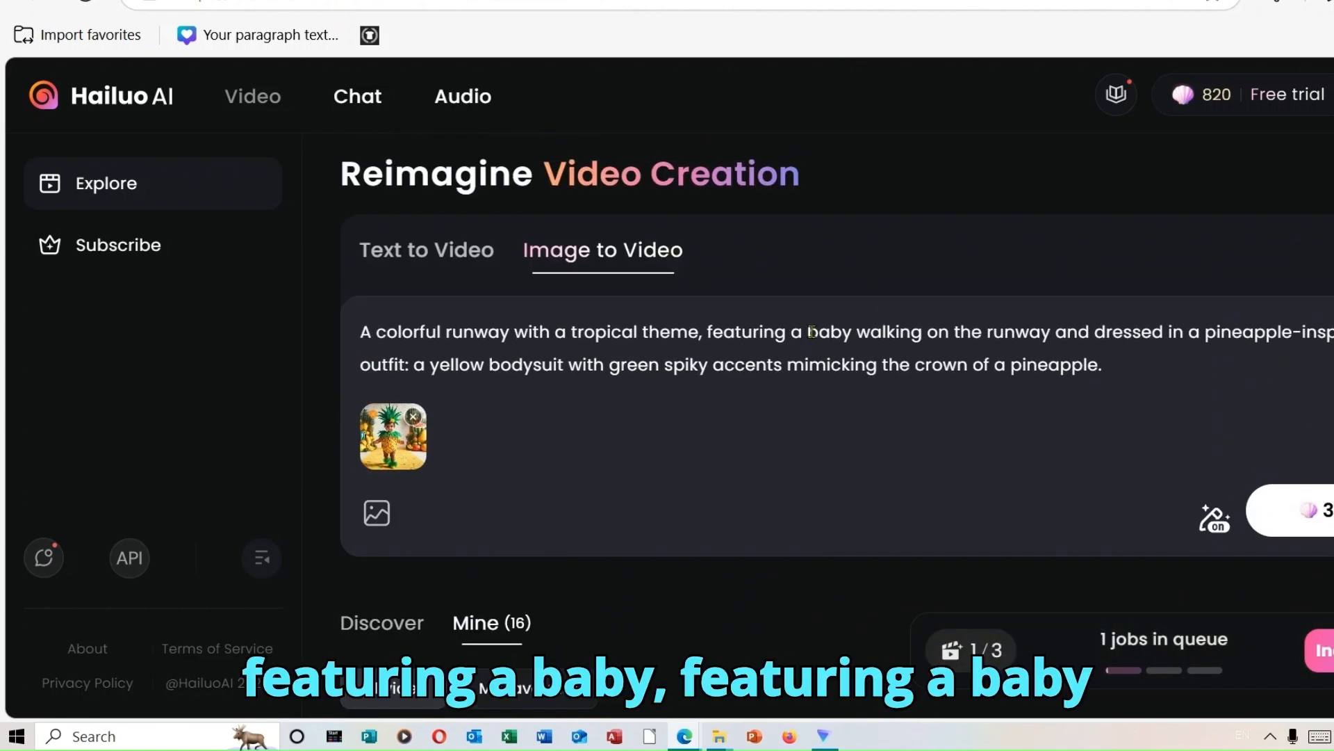
left_click_drag(715, 342, 1051, 327)
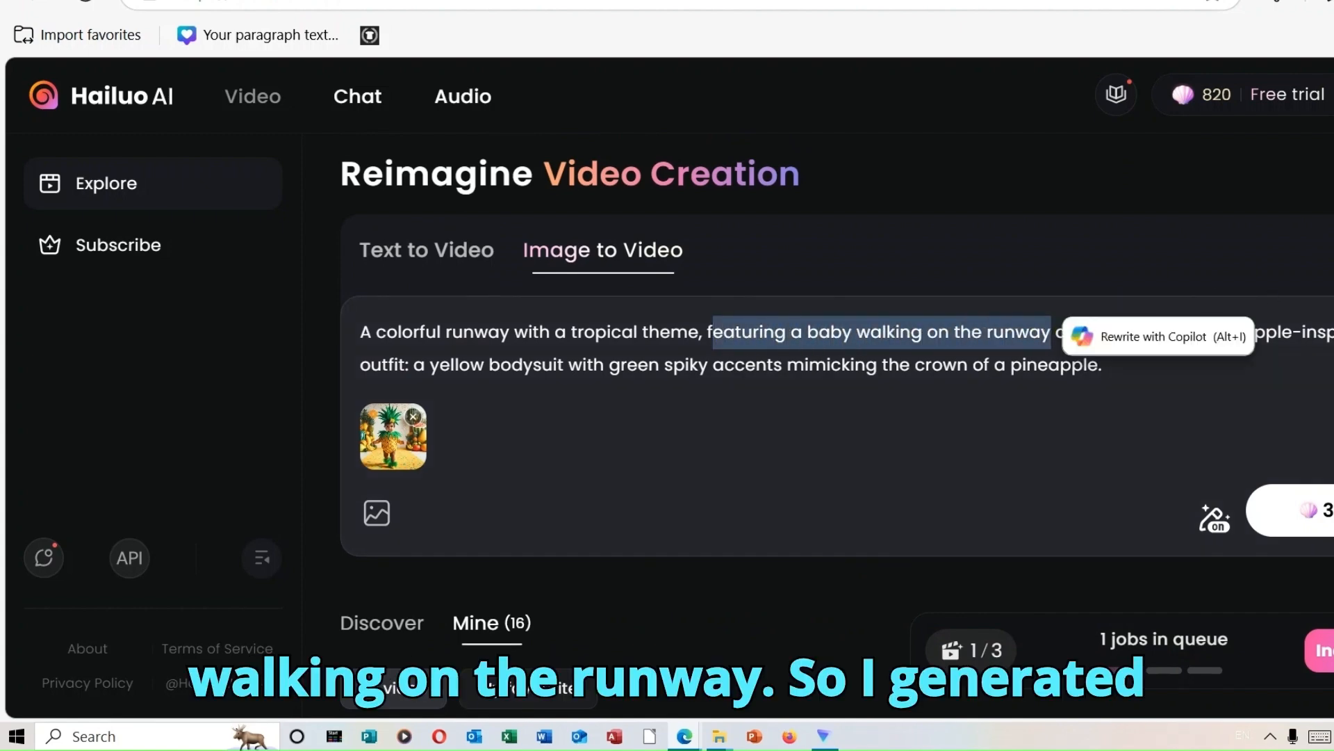
scroll(834, 424, "down", 5)
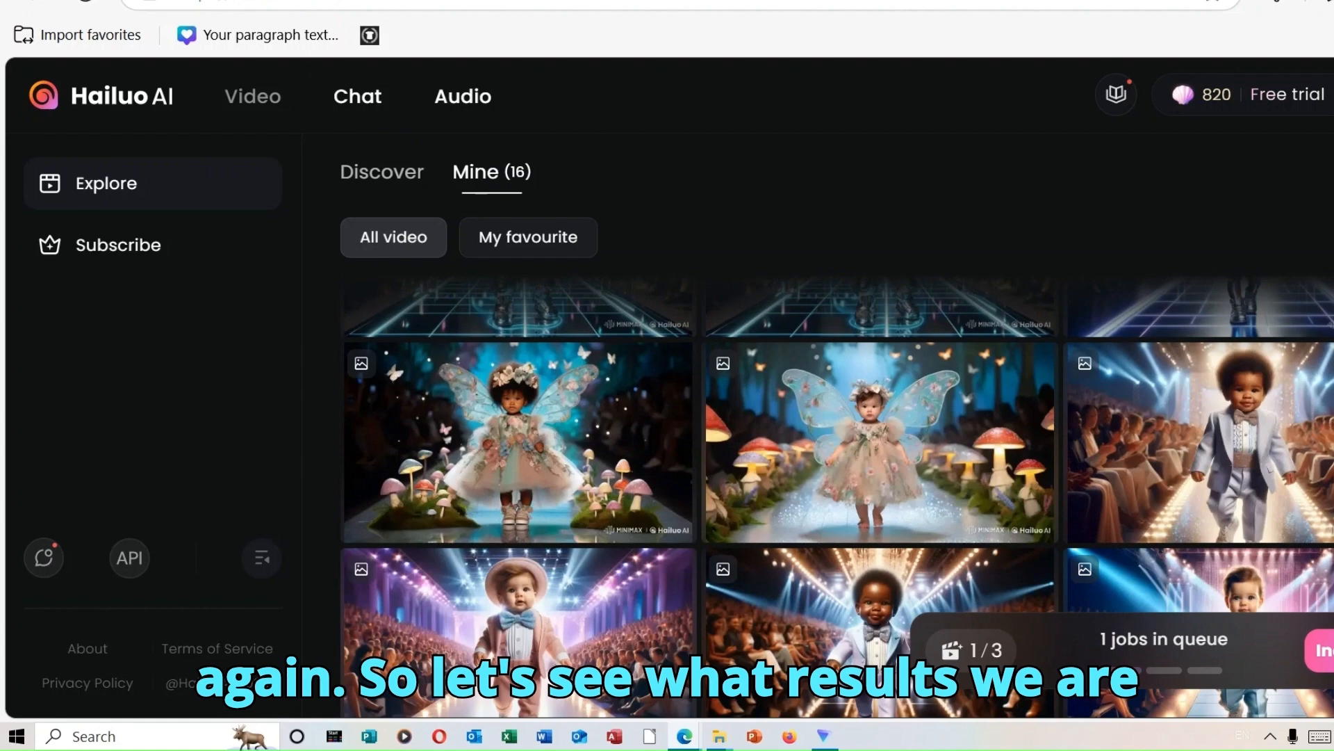
scroll(834, 424, "up", 2)
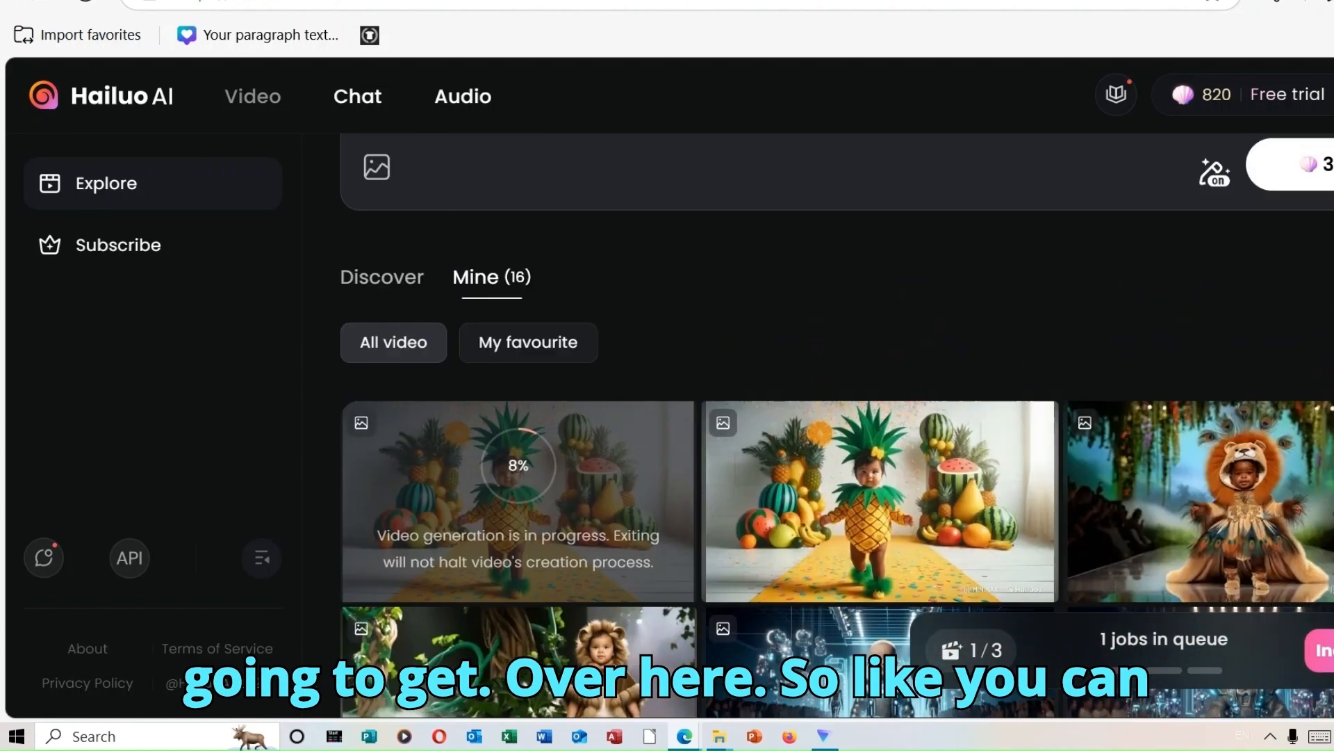
Play the regenerated pineapple-outfit video in its detail view, return to the video list and preview it there again.
mouse_move(523, 544)
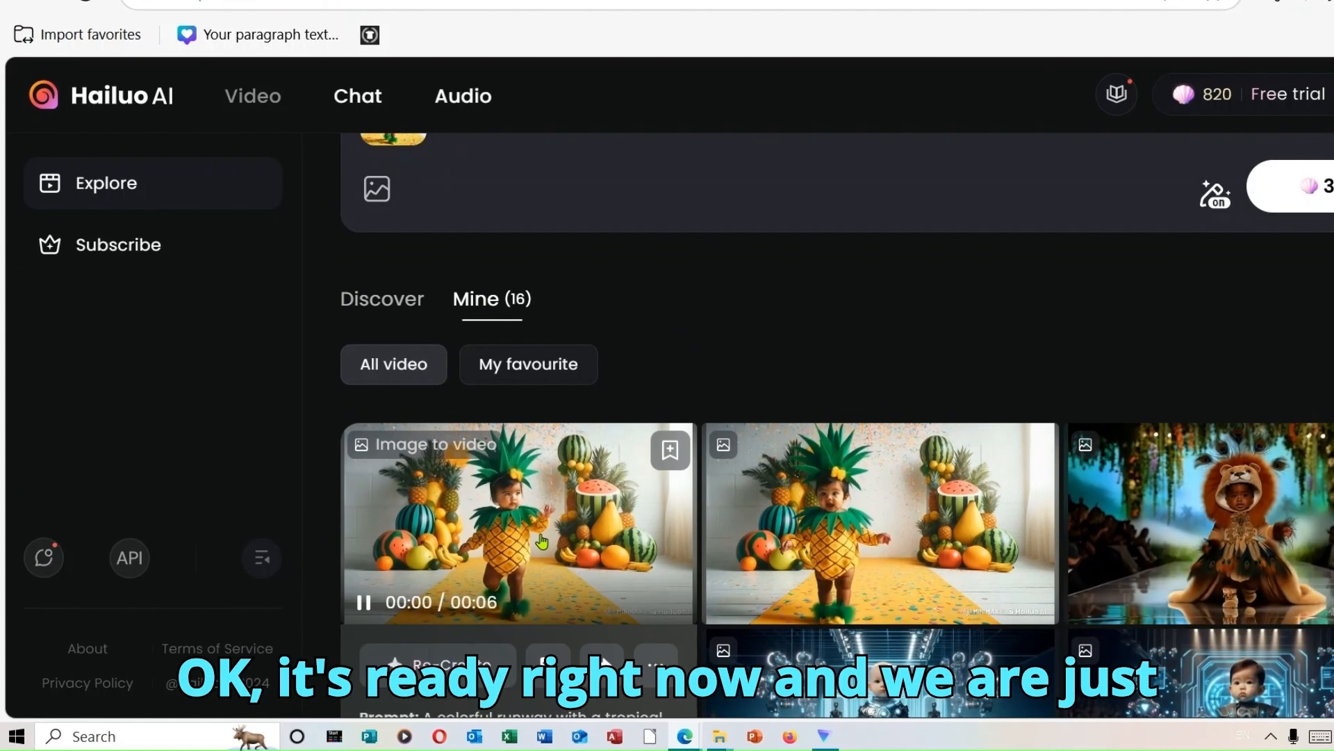
left_click(542, 541)
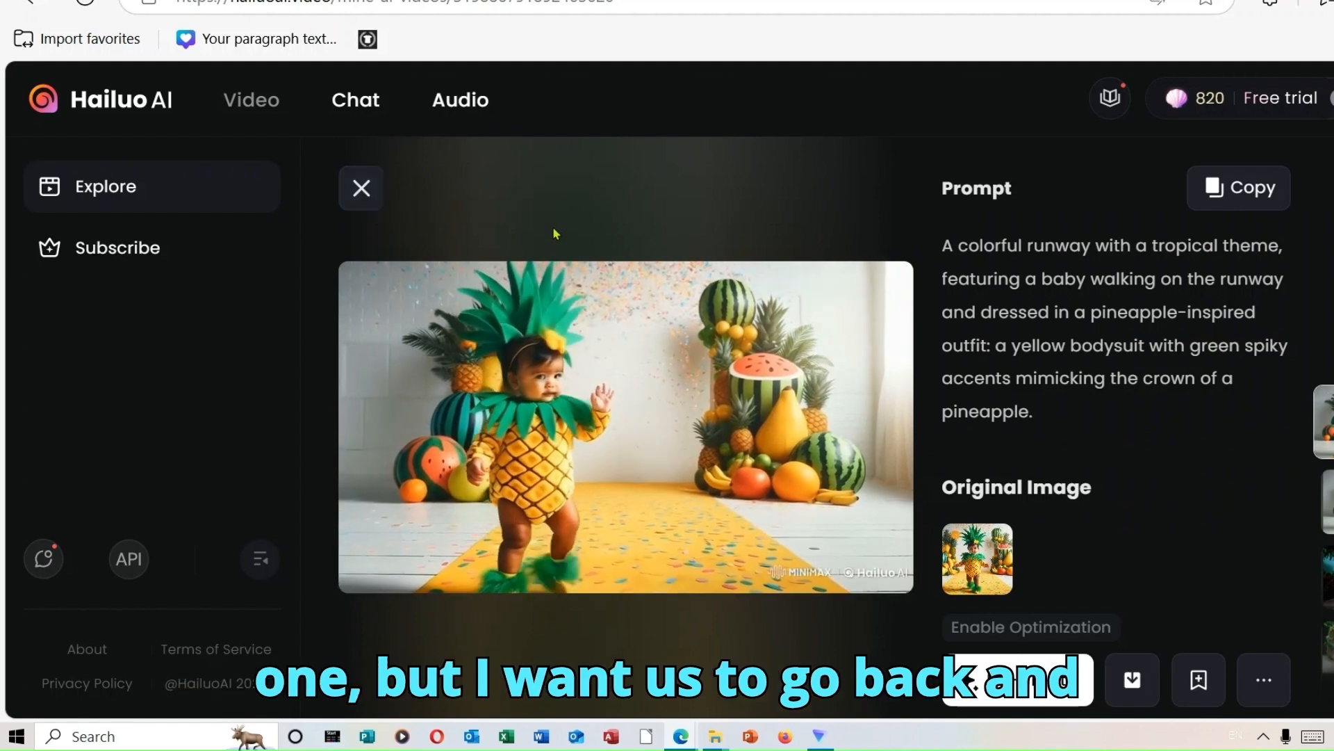
left_click(363, 189)
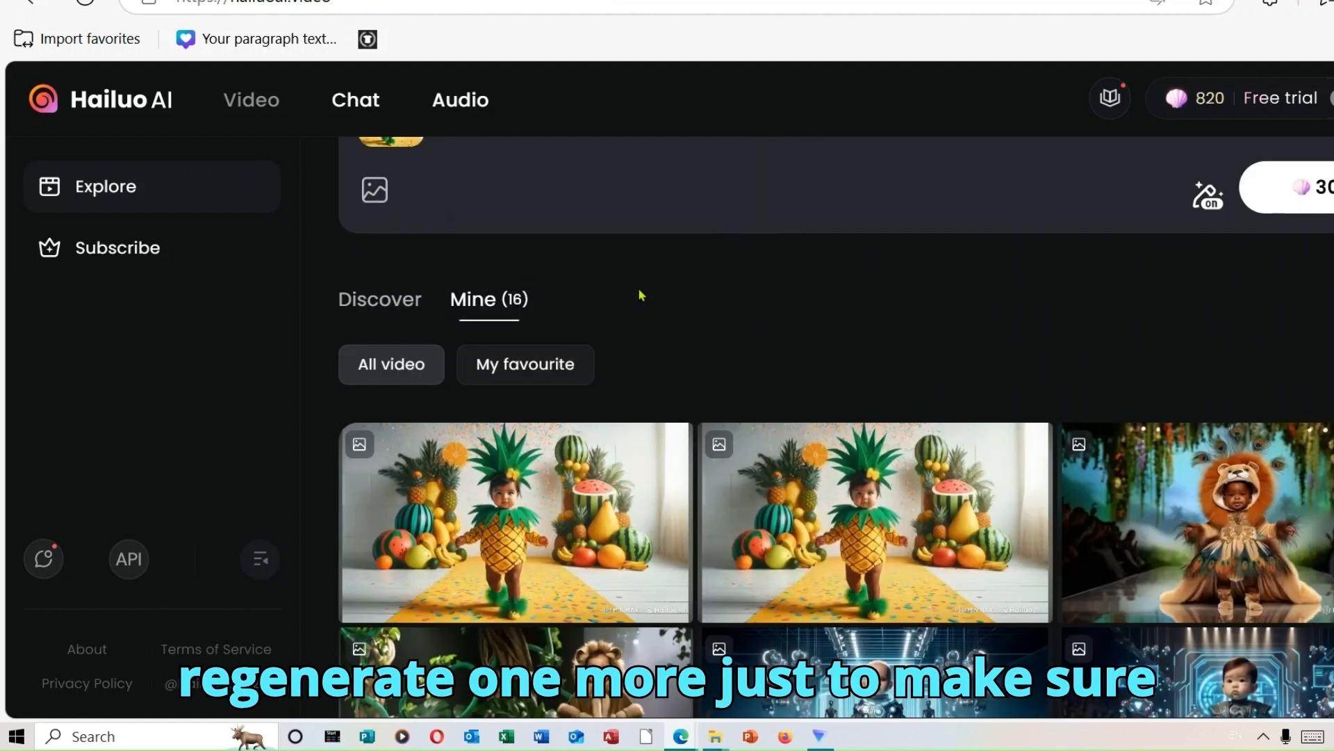
mouse_move(474, 452)
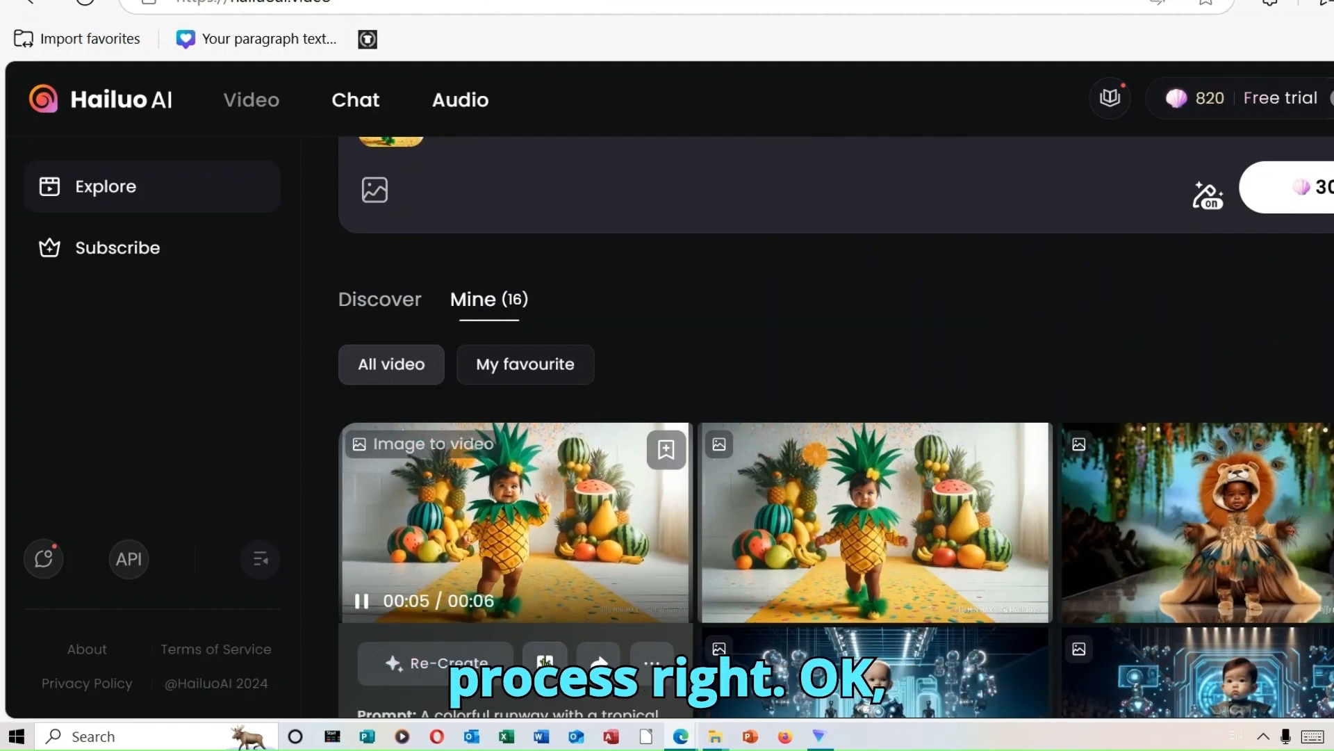
Replace the source image with the second pineapple-outfit image, _a9cf3fce-2b40-4ab5-b94e-a840301339c3.jpeg, keeping the same description.
scroll(486, 472, "up", 5)
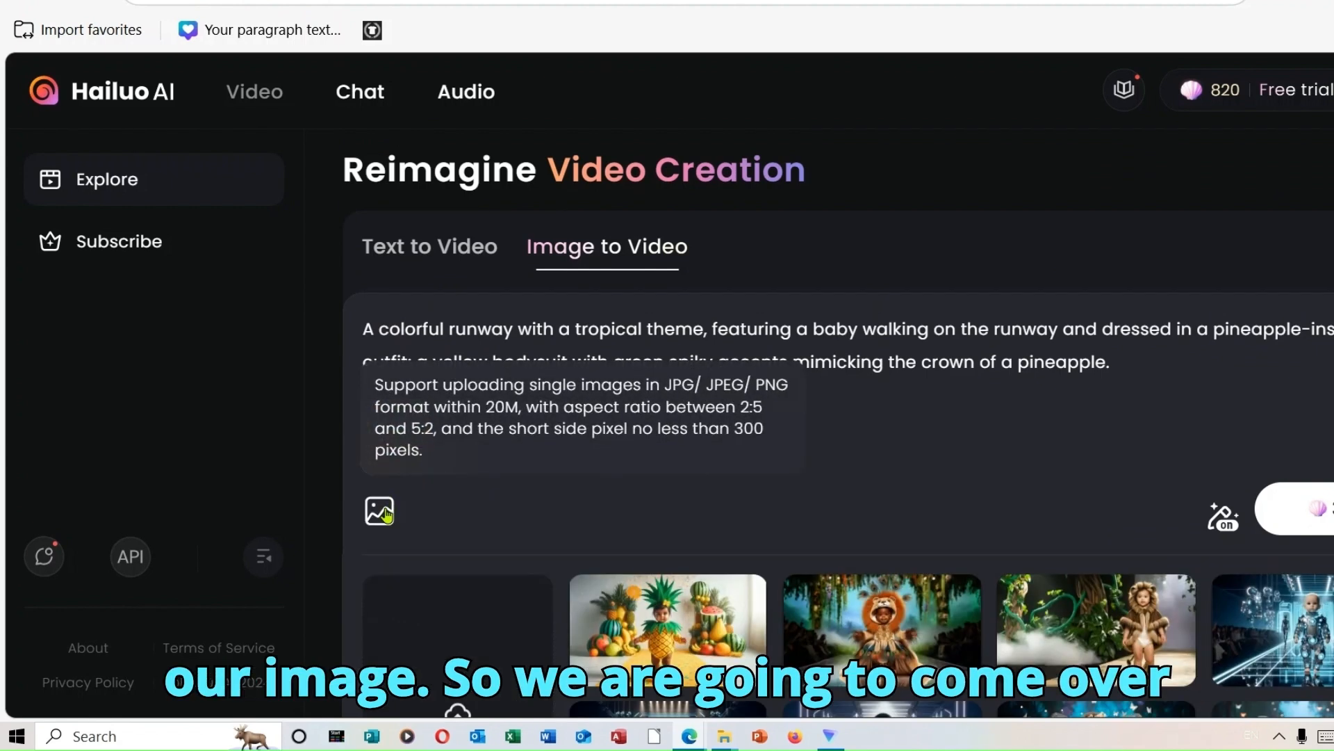
left_click(439, 669)
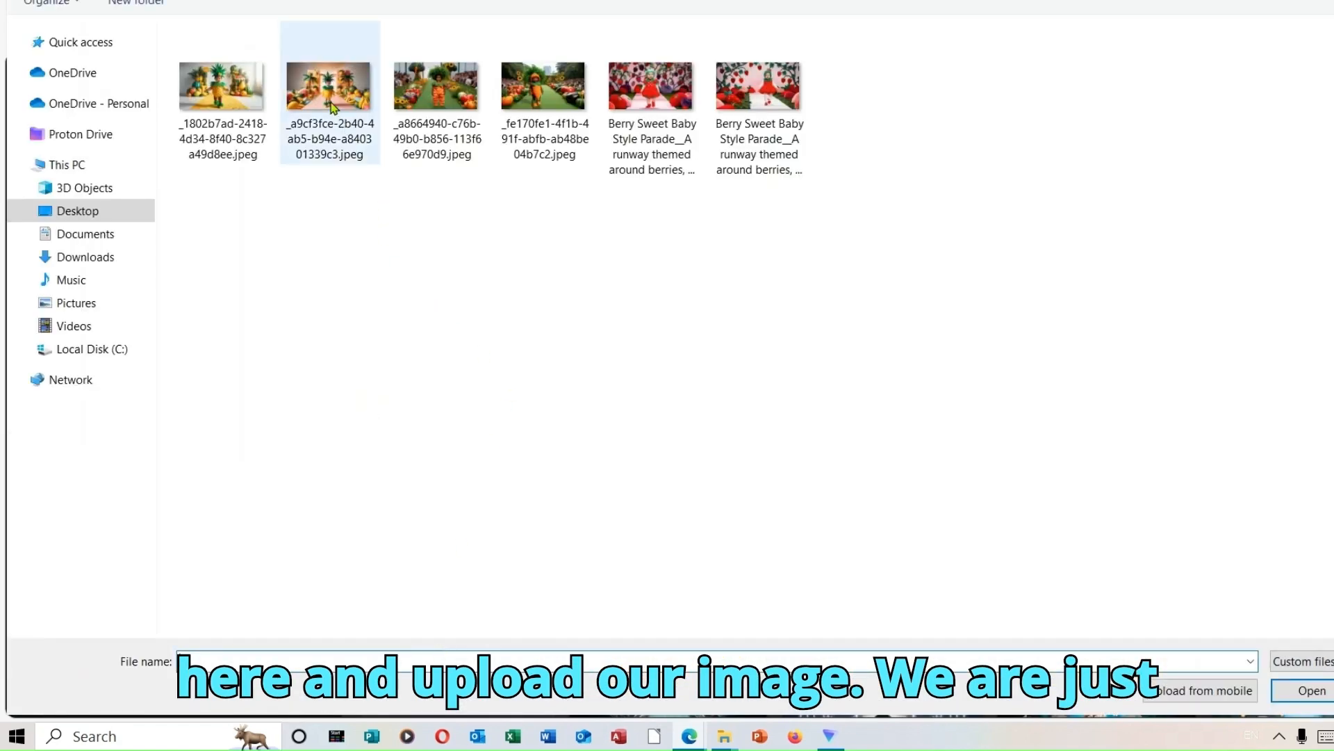
left_click(352, 79)
double_click(353, 78)
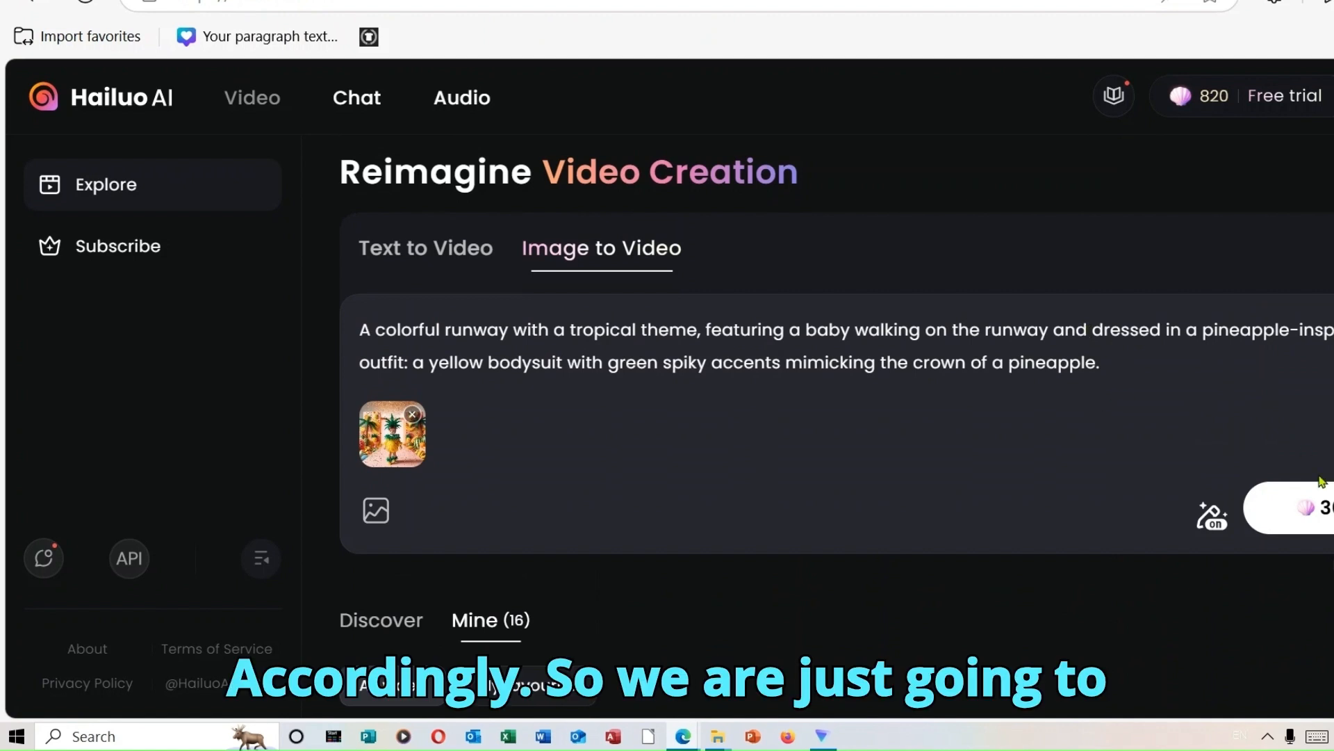
Generate a video from the second pineapple-outfit image and check the list of own videos.
left_click(1326, 511)
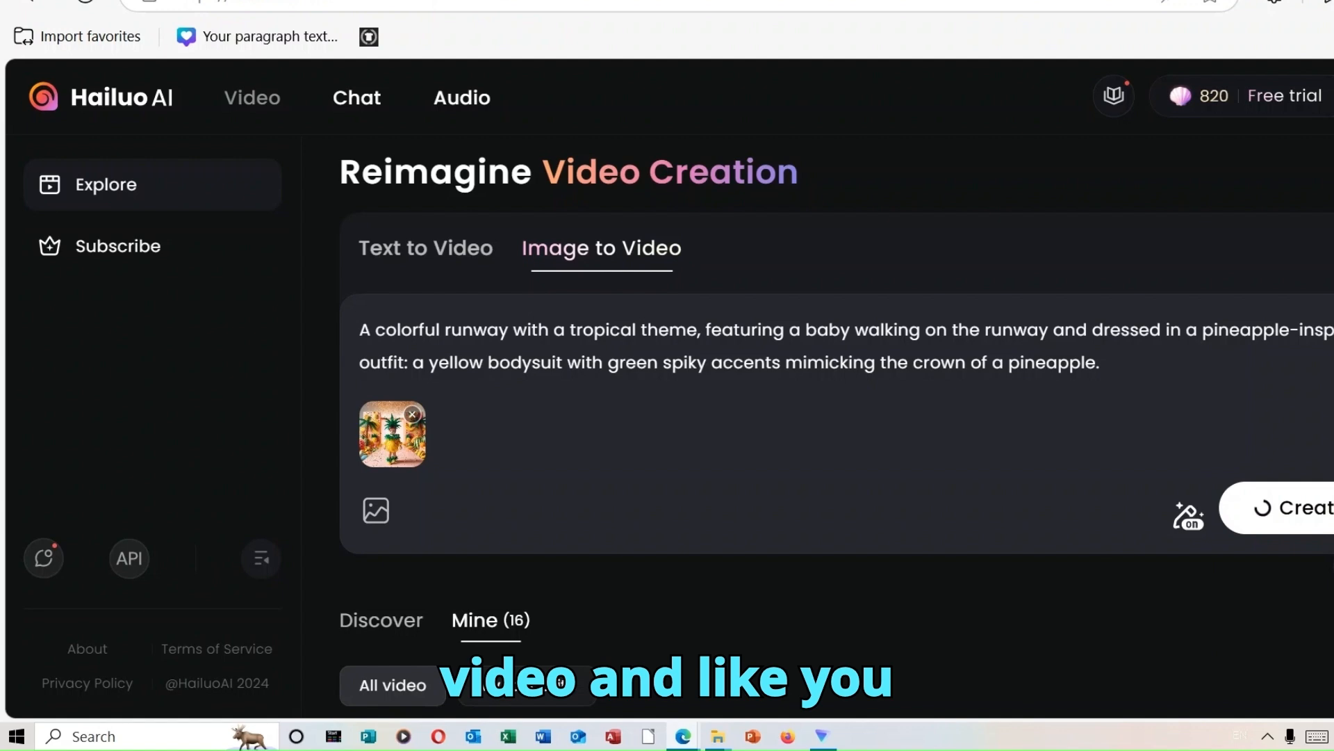
scroll(834, 417, "down", 5)
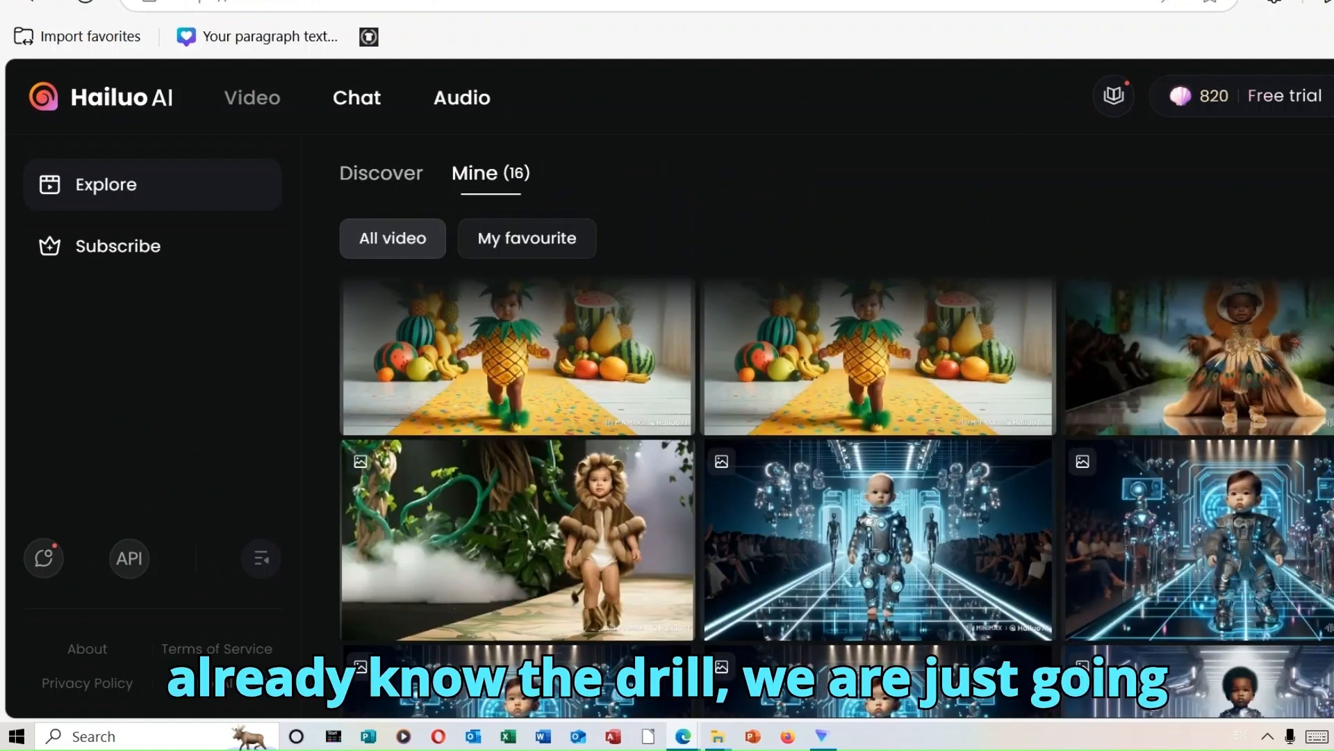
scroll(834, 417, "up", 3)
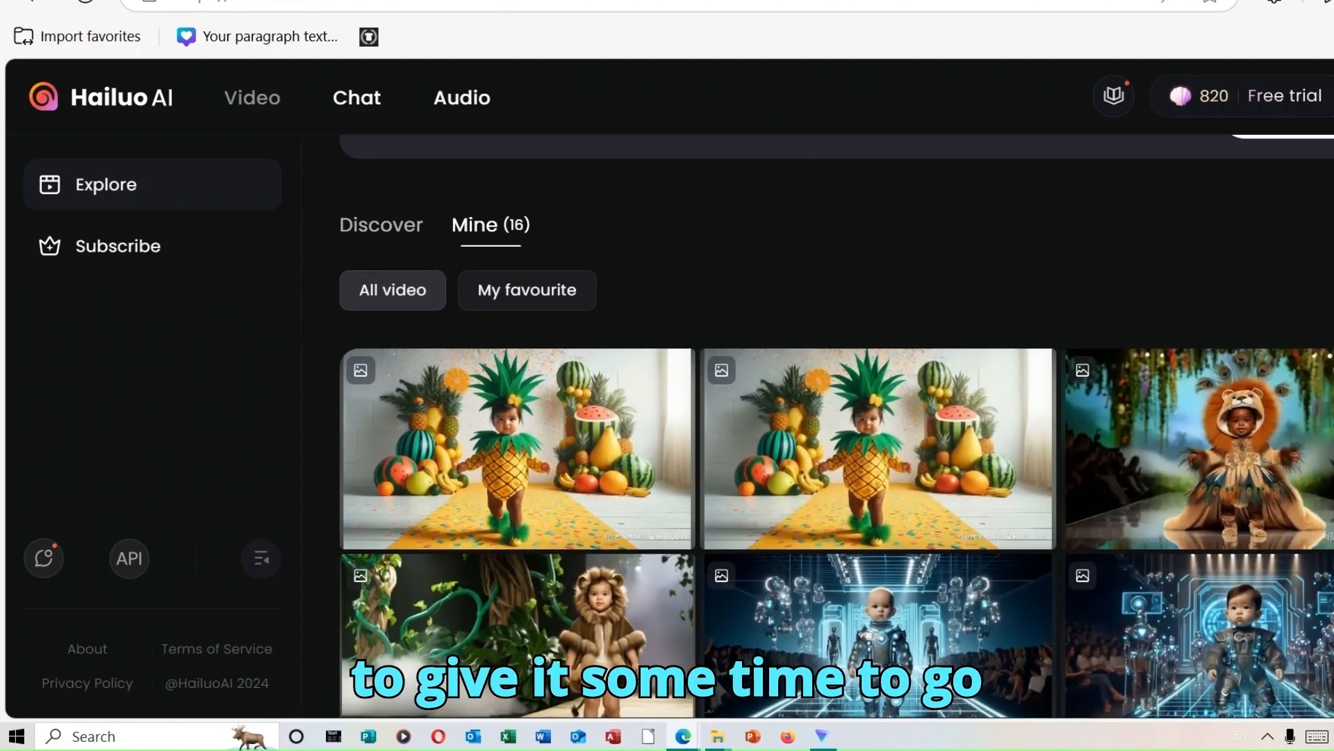
scroll(834, 417, "down", 1)
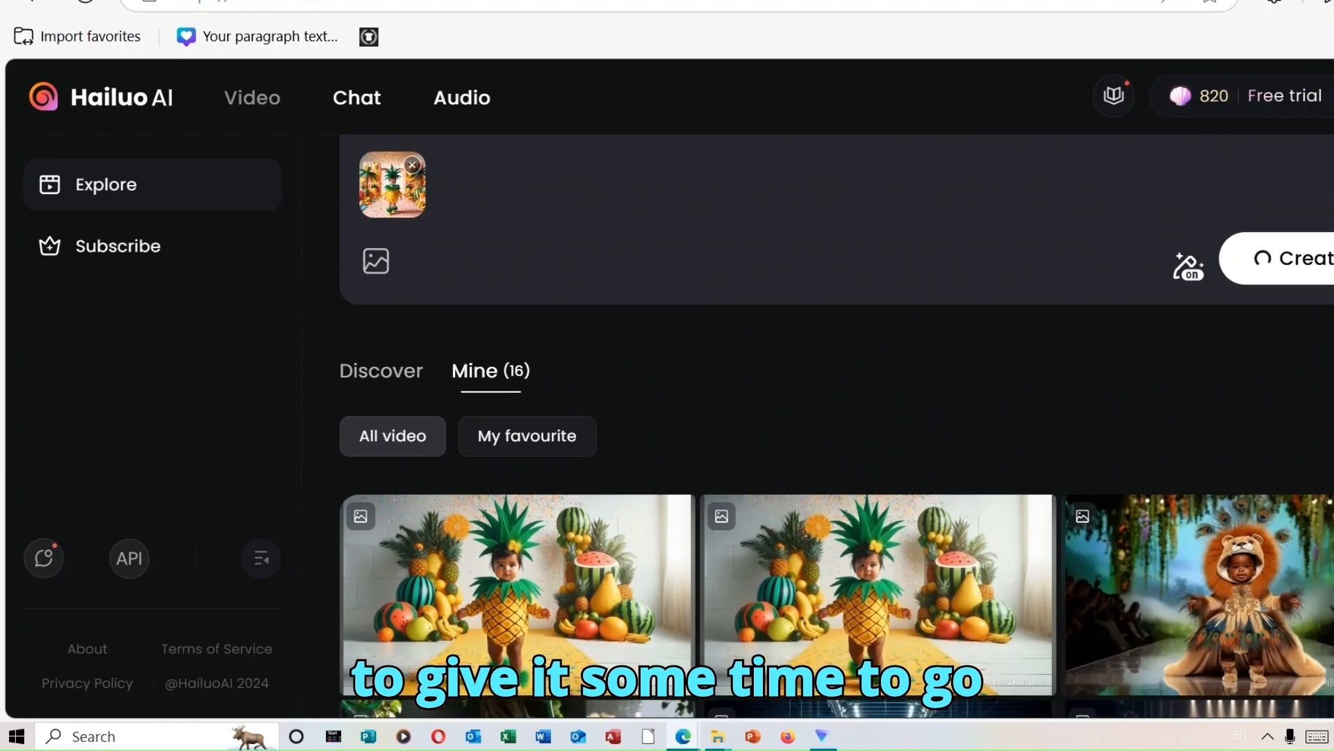
scroll(953, 248, "down", 2)
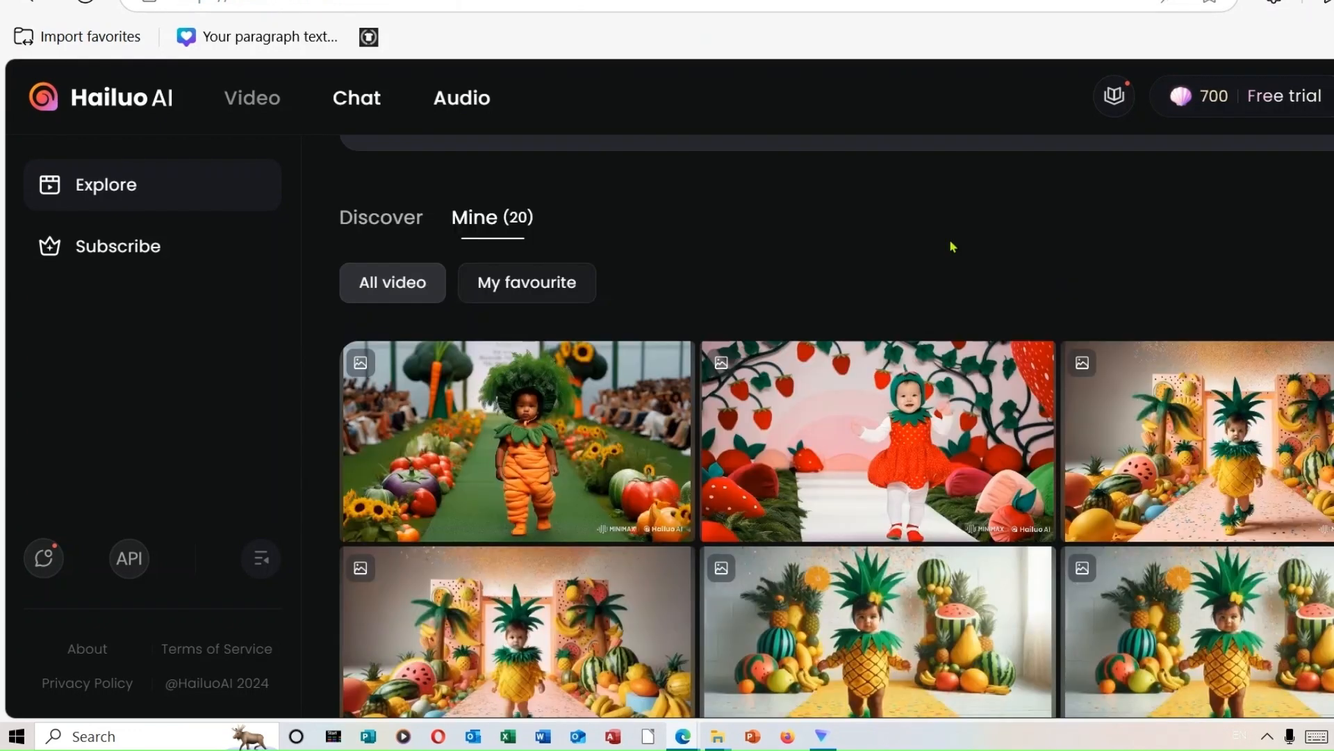
Preview the newly generated pineapple, strawberry and carrot baby runway videos in the list of own videos.
mouse_move(1228, 403)
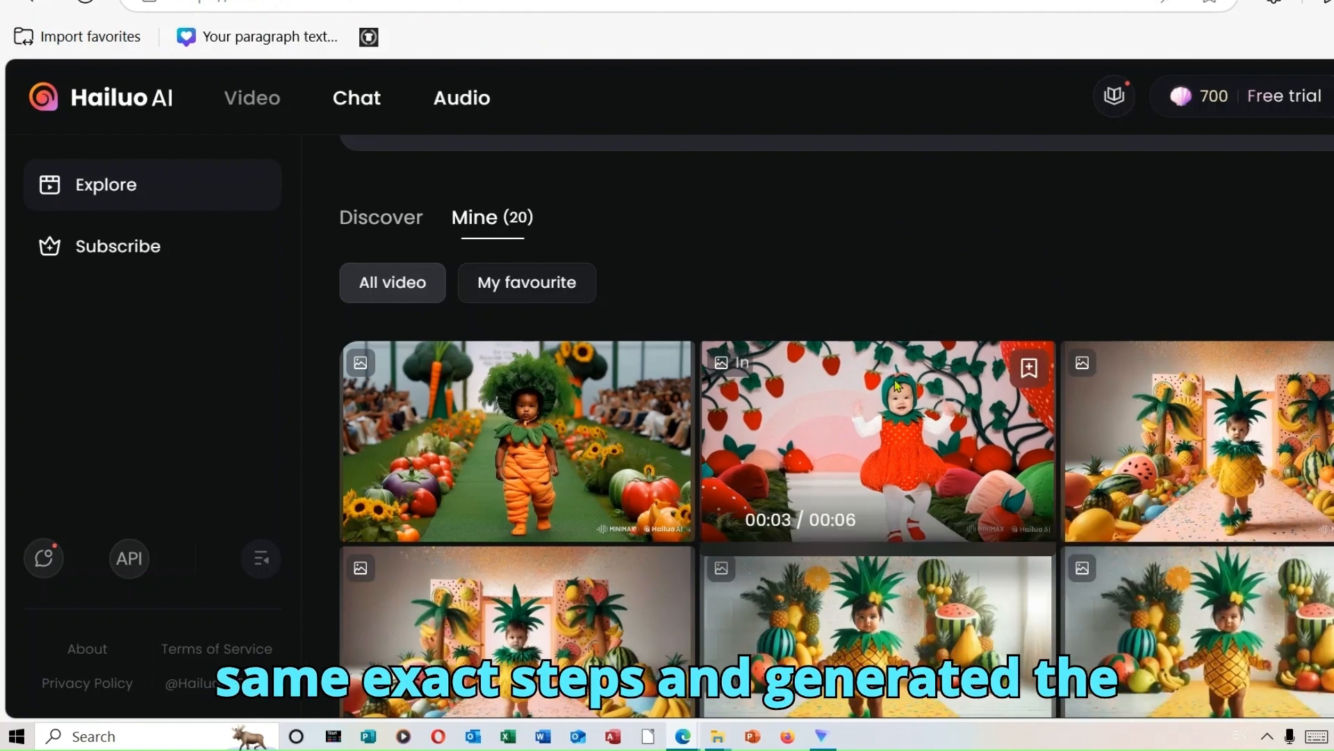
mouse_move(609, 427)
mouse_move(888, 447)
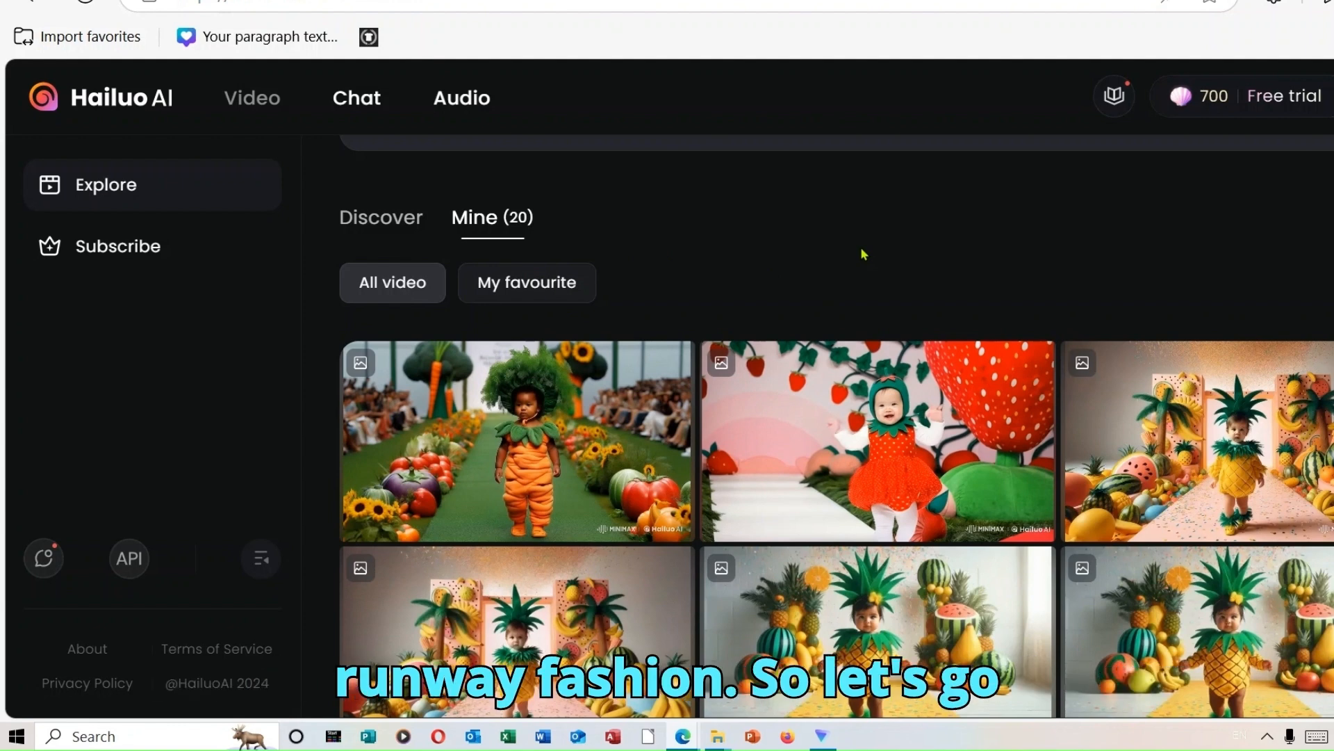
mouse_move(885, 345)
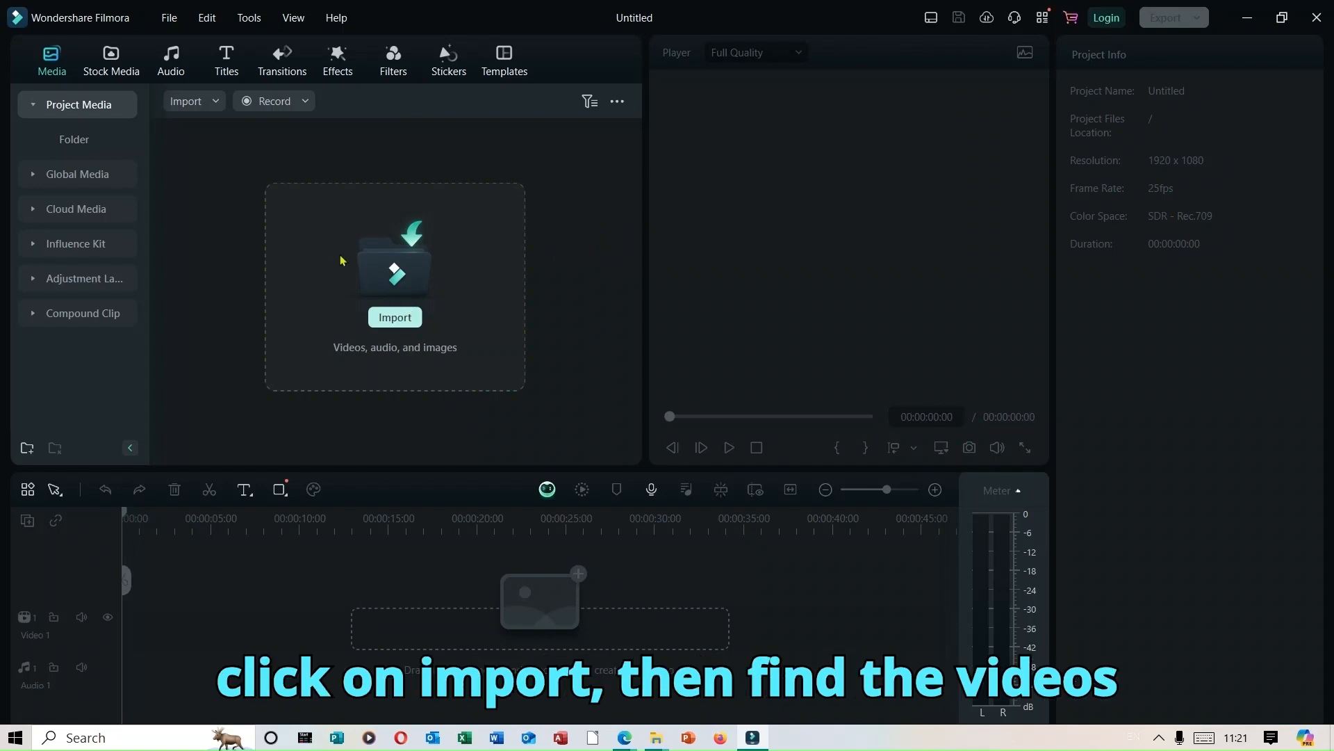
Import the three baby runway clips and line them up on Video 1 as pineapple, carrot, strawberry, keeping the 1920 x 1080 25fps project settings.
left_click(402, 314)
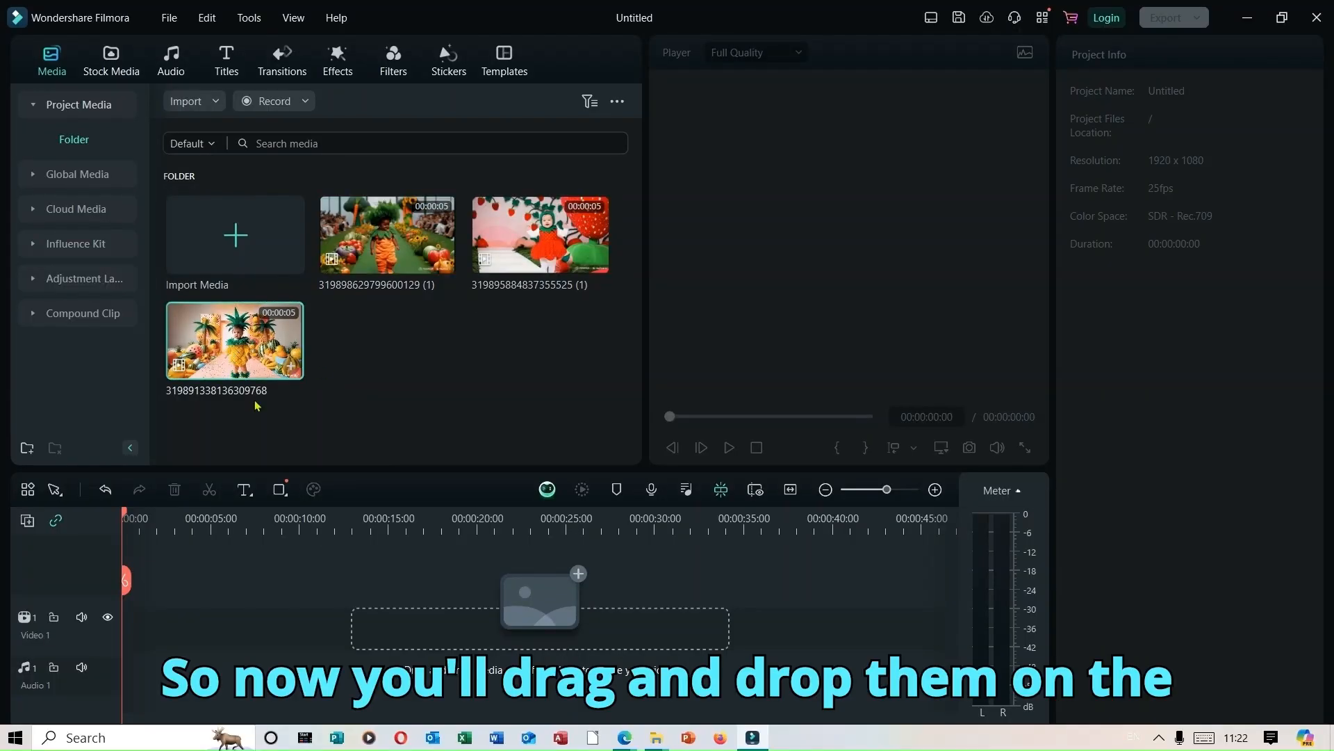
left_click_drag(257, 376, 360, 628)
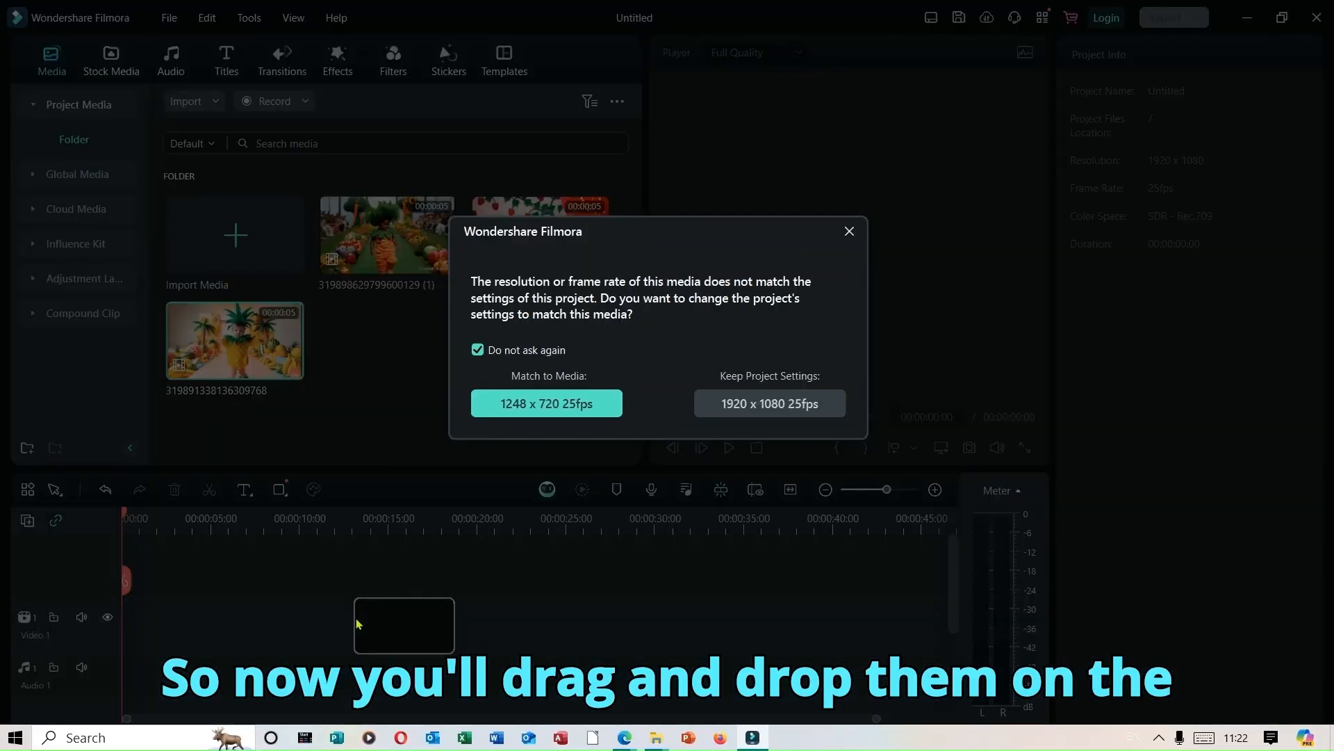
left_click(804, 403)
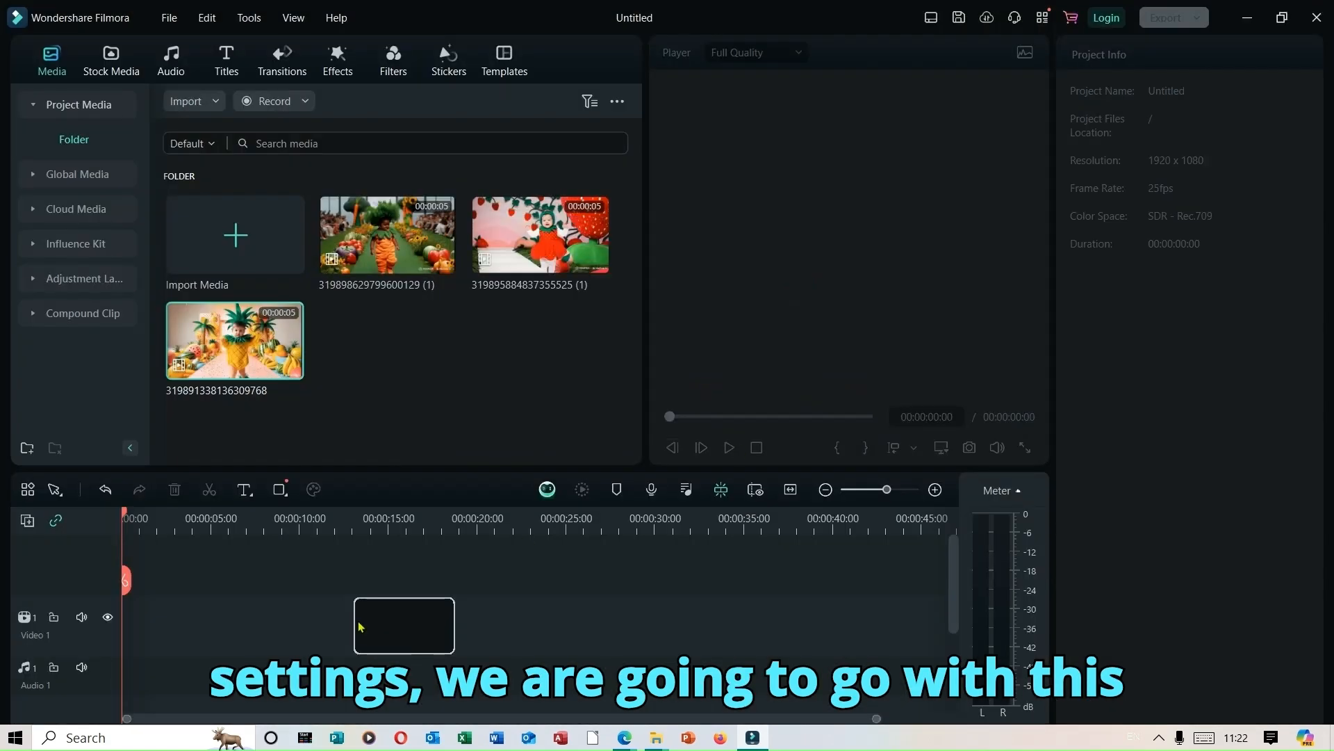
left_click_drag(344, 634, 127, 640)
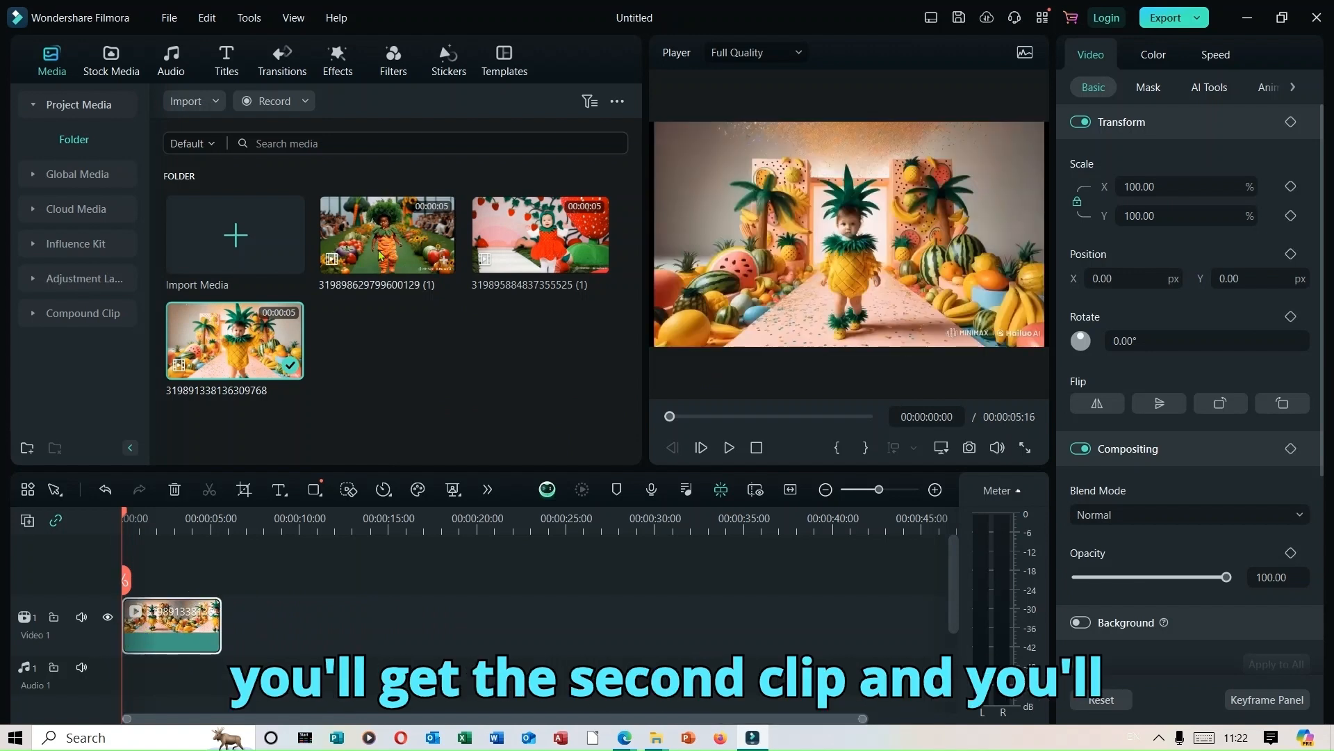
left_click_drag(386, 240, 243, 646)
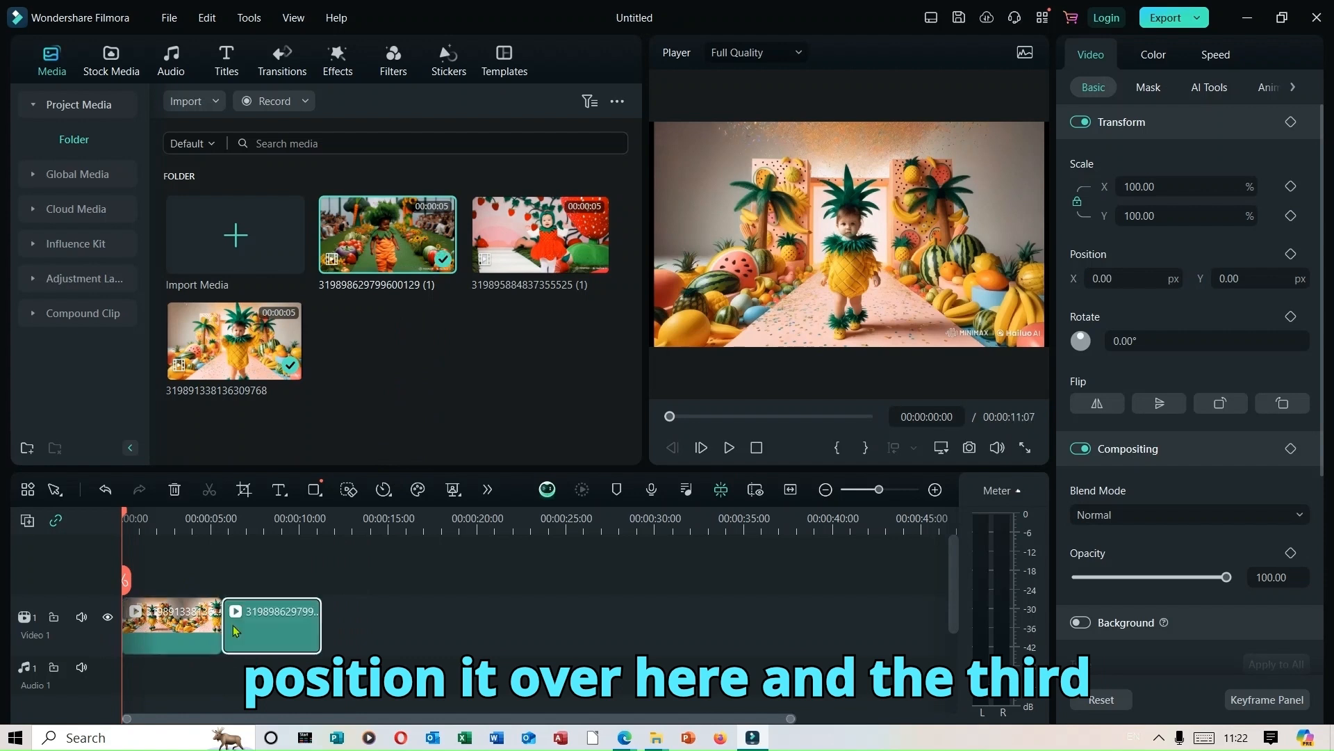
left_click_drag(577, 246, 324, 629)
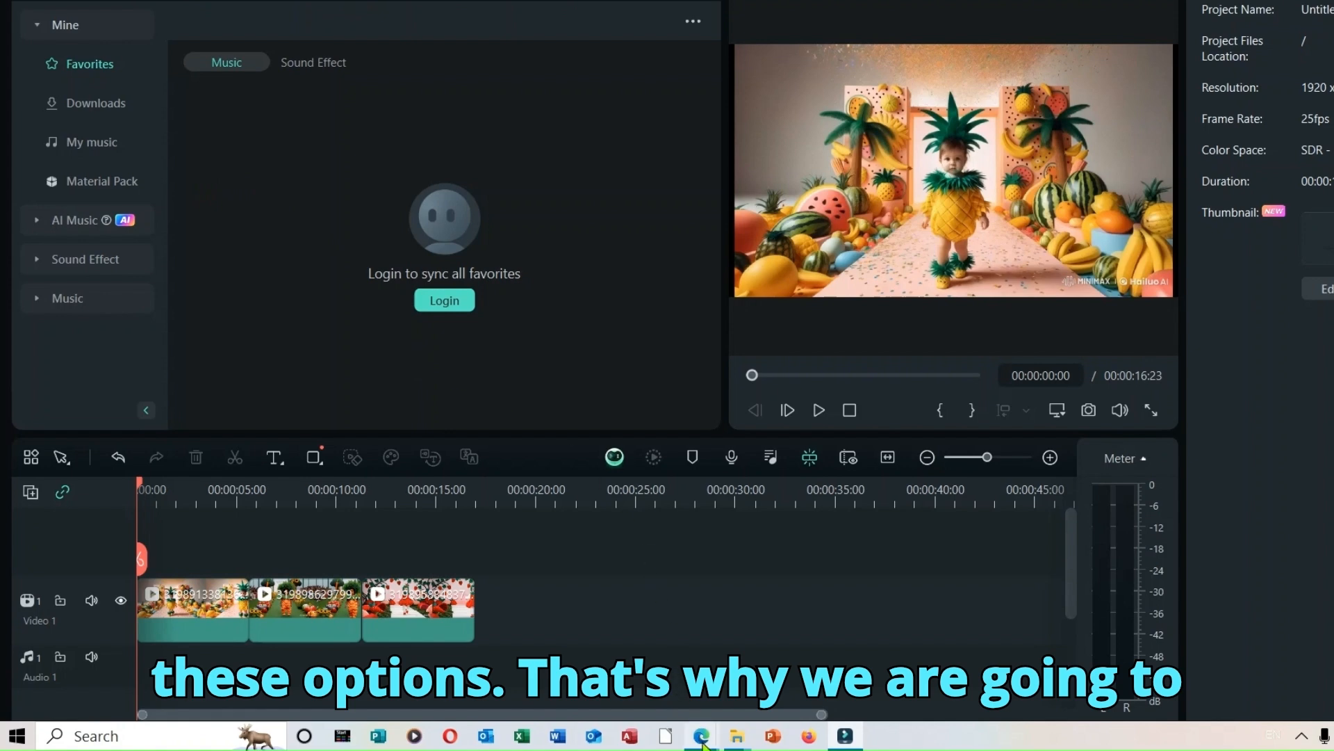
Switch to Pixabay in the browser, find the track Stars among the royalty-free background music and download it.
mouse_move(703, 745)
left_click(594, 625)
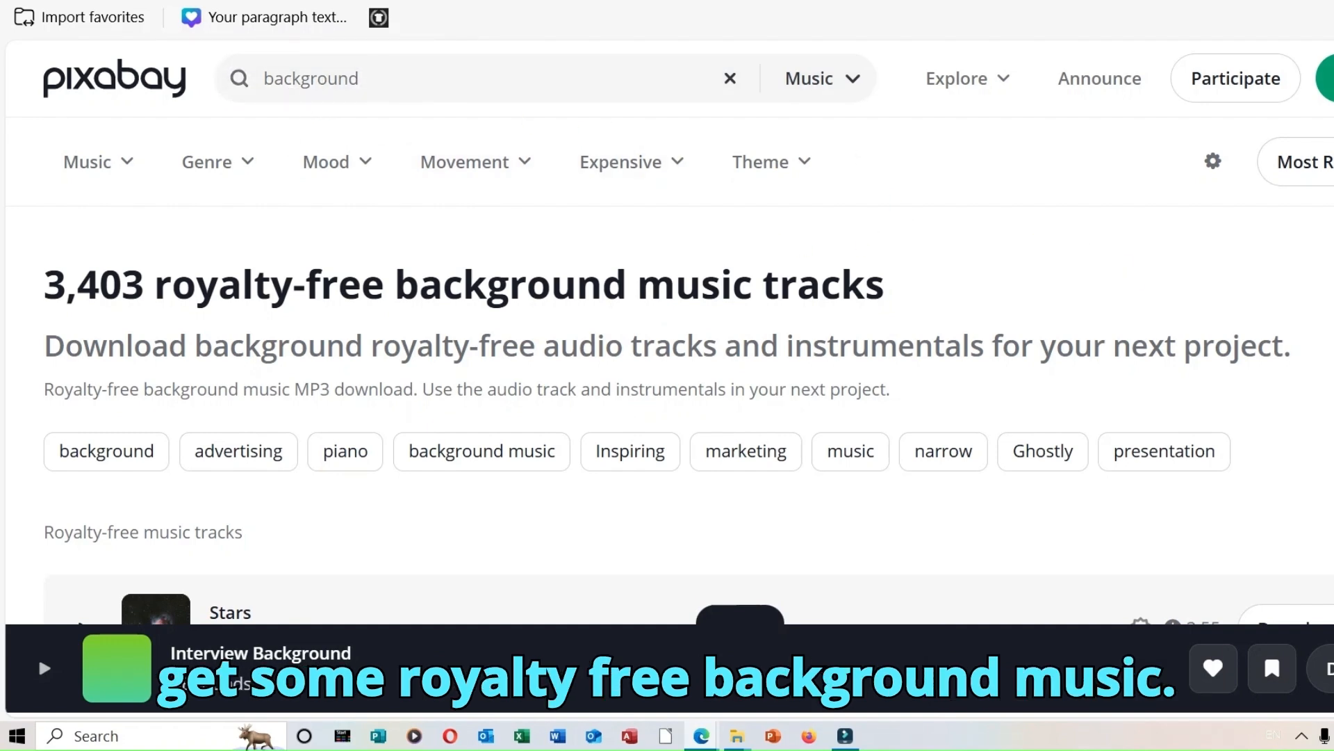
scroll(668, 389, "down", 2)
scroll(668, 369, "down", 3)
scroll(667, 369, "up", 5)
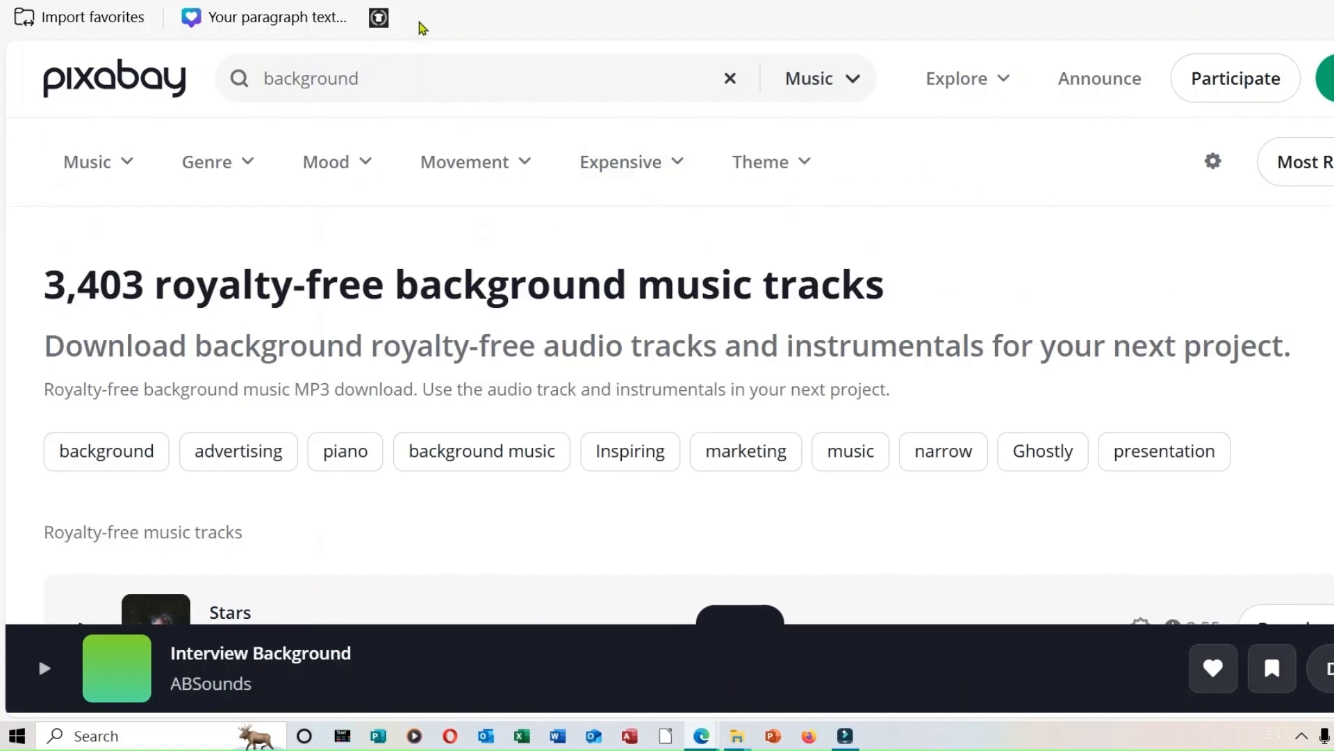
left_click(449, 72)
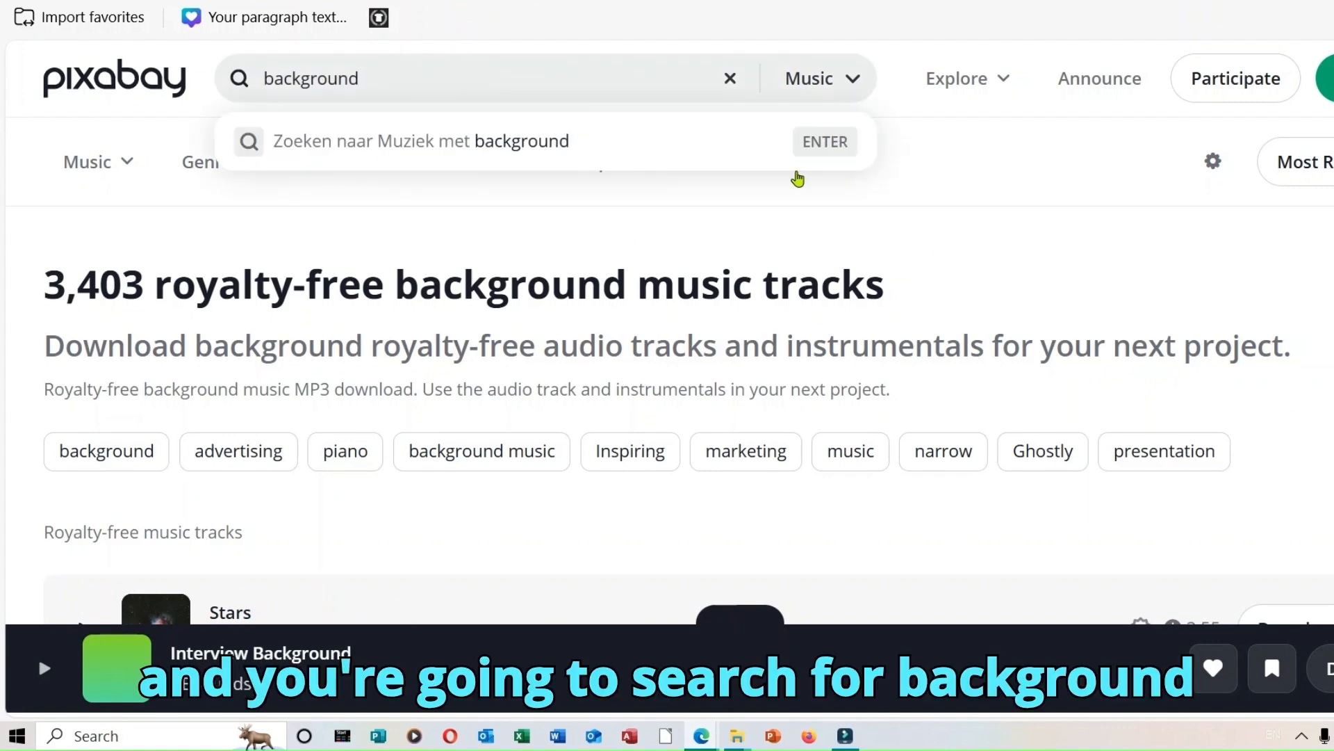
scroll(365, 282, "down", 3)
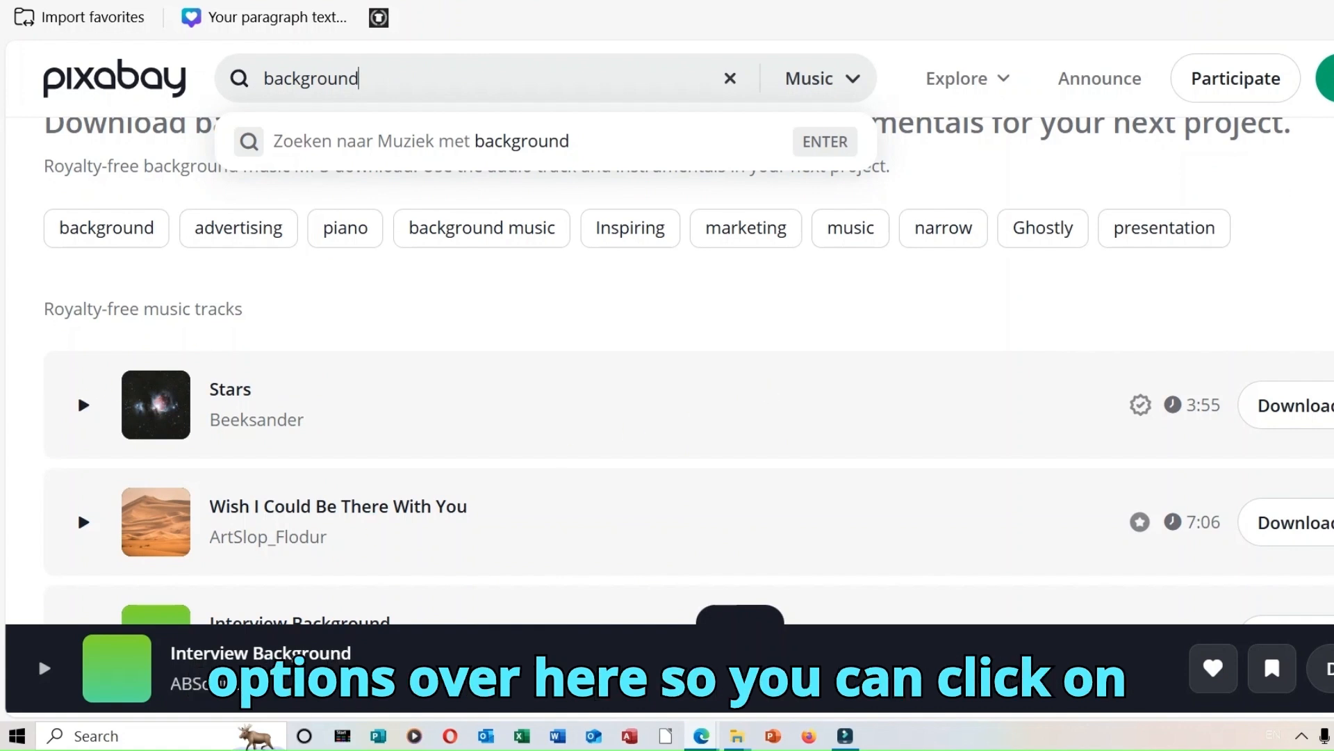
scroll(688, 367, "down", 1)
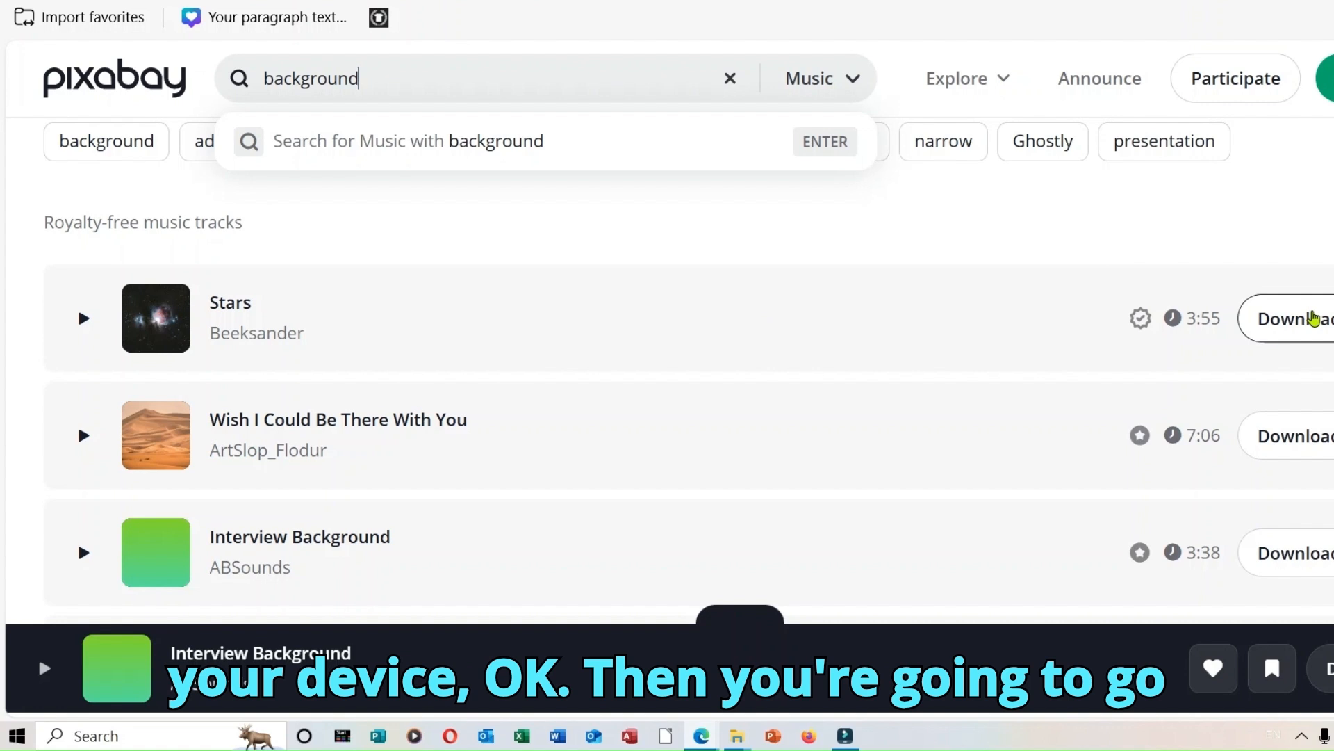
Return to Filmora, import the downloaded stars-125990 (1) file into My music and place it at the start of Audio 1.
left_click(844, 736)
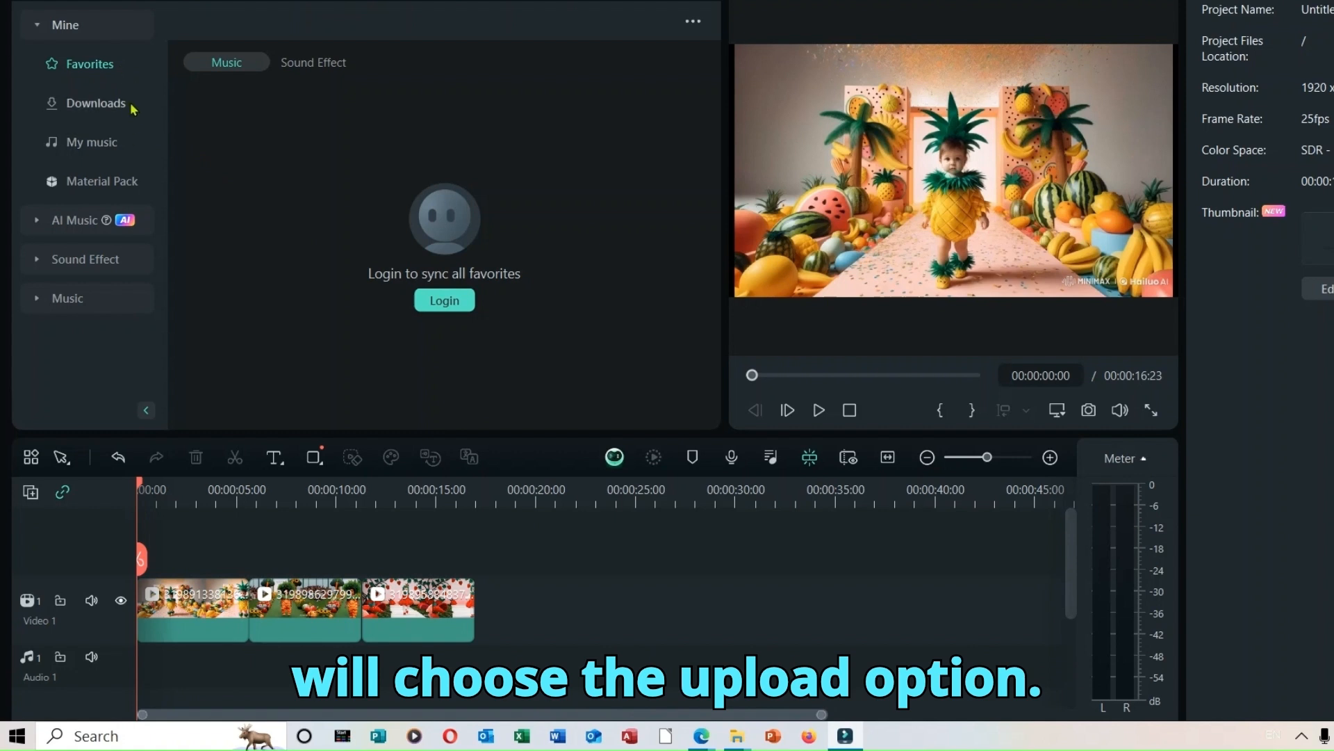
left_click(112, 142)
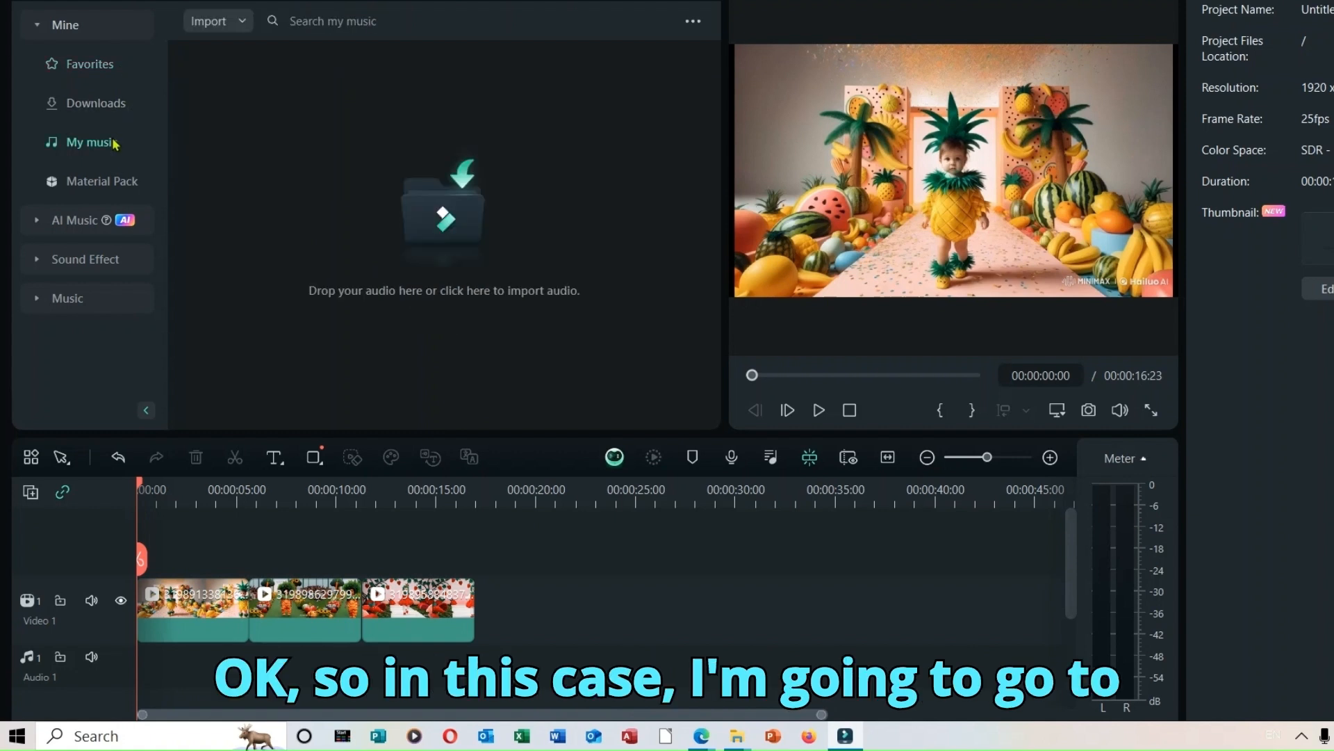
left_click(223, 29)
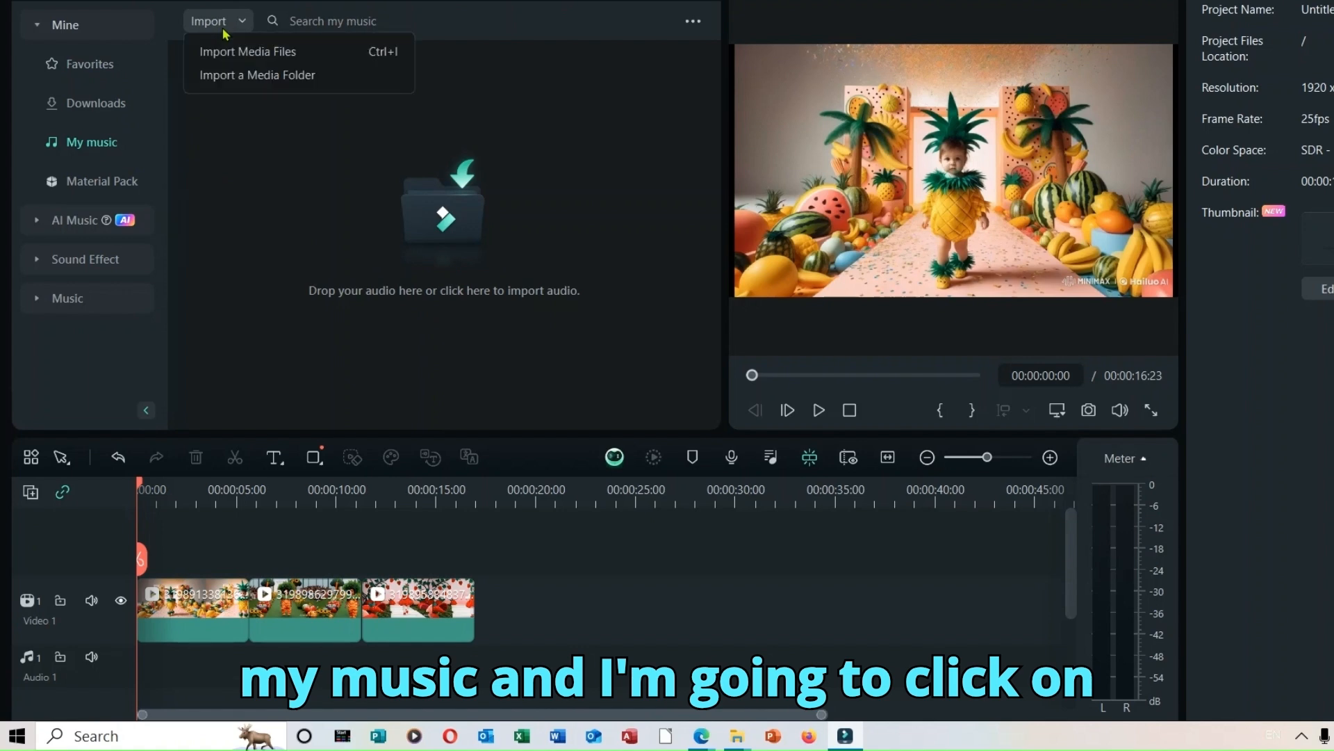
left_click(266, 57)
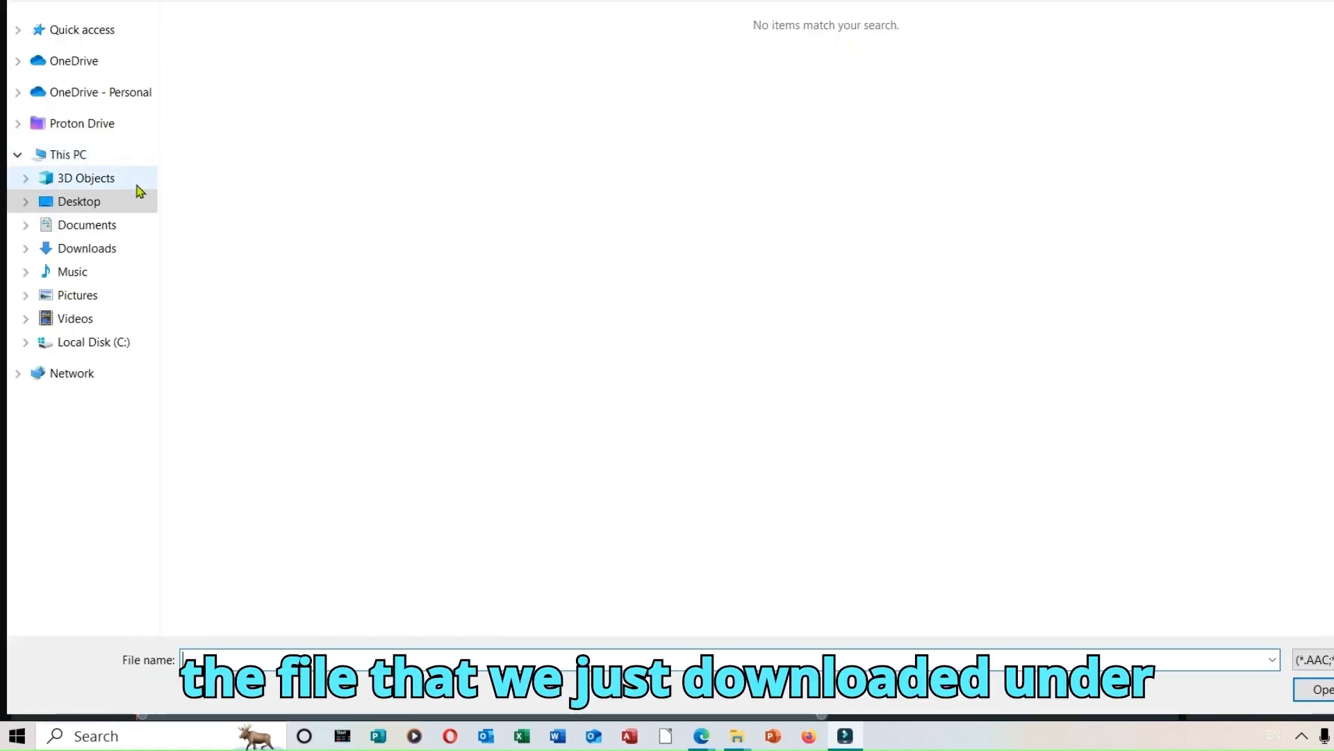
left_click(125, 248)
double_click(238, 72)
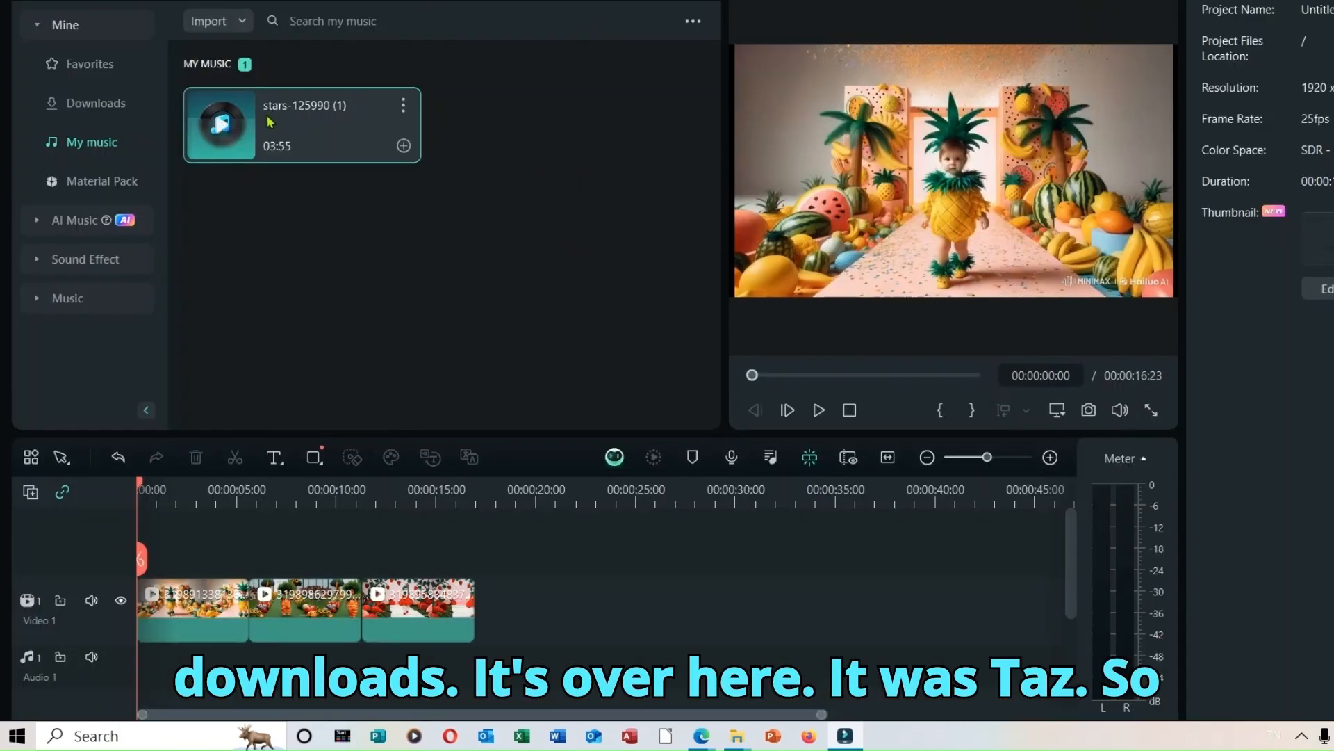
left_click_drag(265, 125, 141, 644)
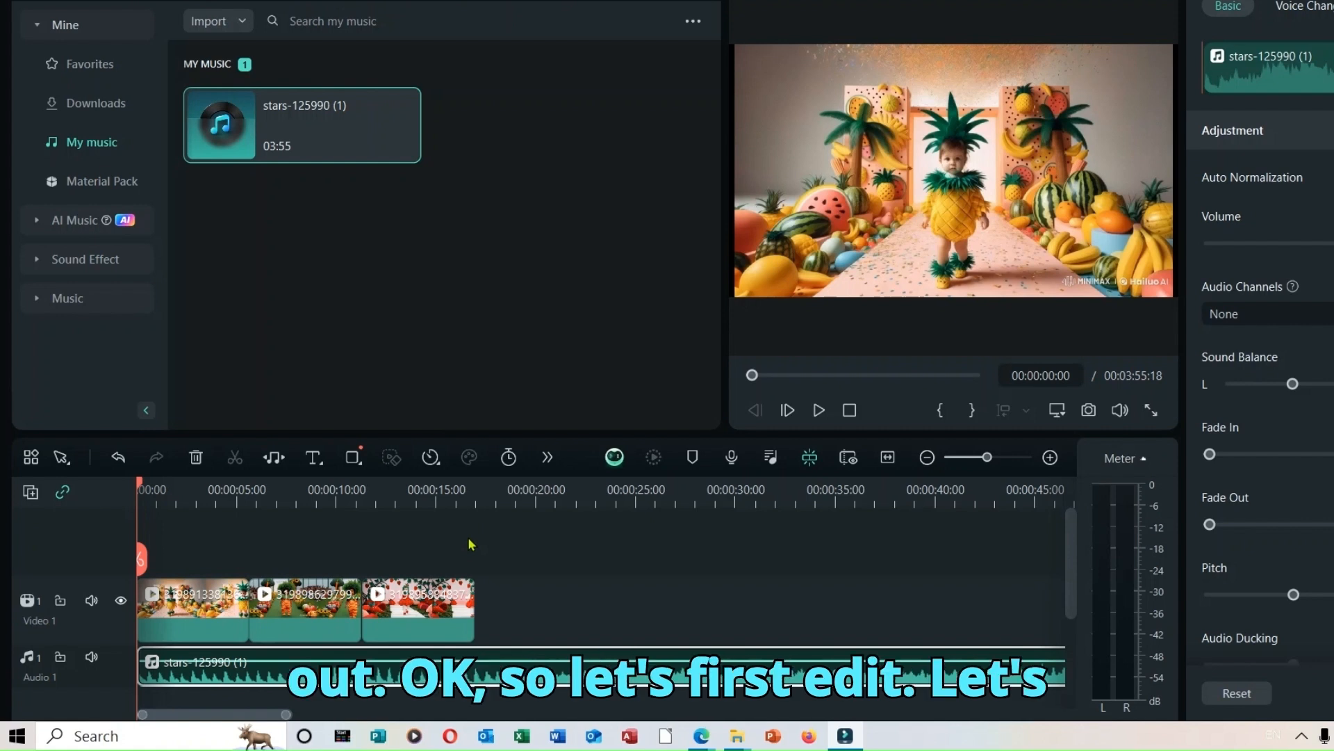
Split the music at the end of the last video clip, delete the excess part and return the playhead to the start.
left_click(478, 576)
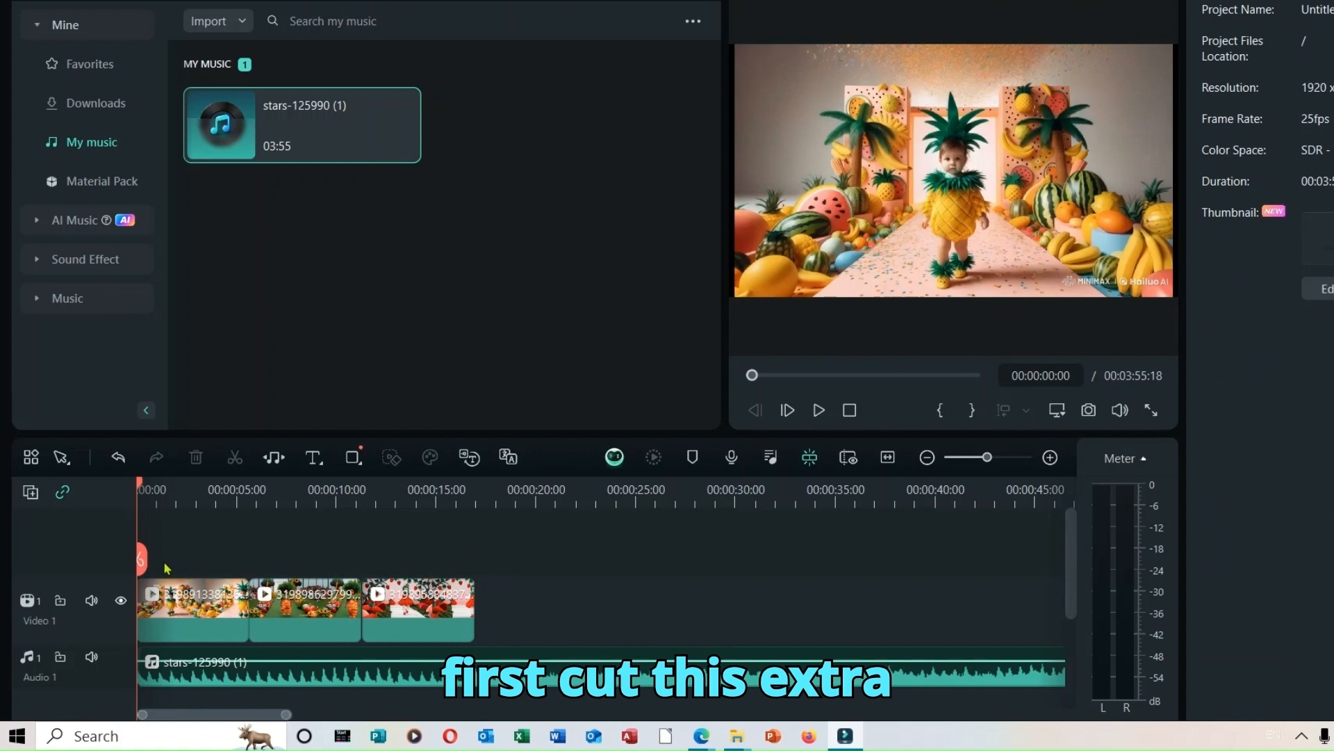
left_click_drag(144, 560, 476, 642)
left_click(474, 641)
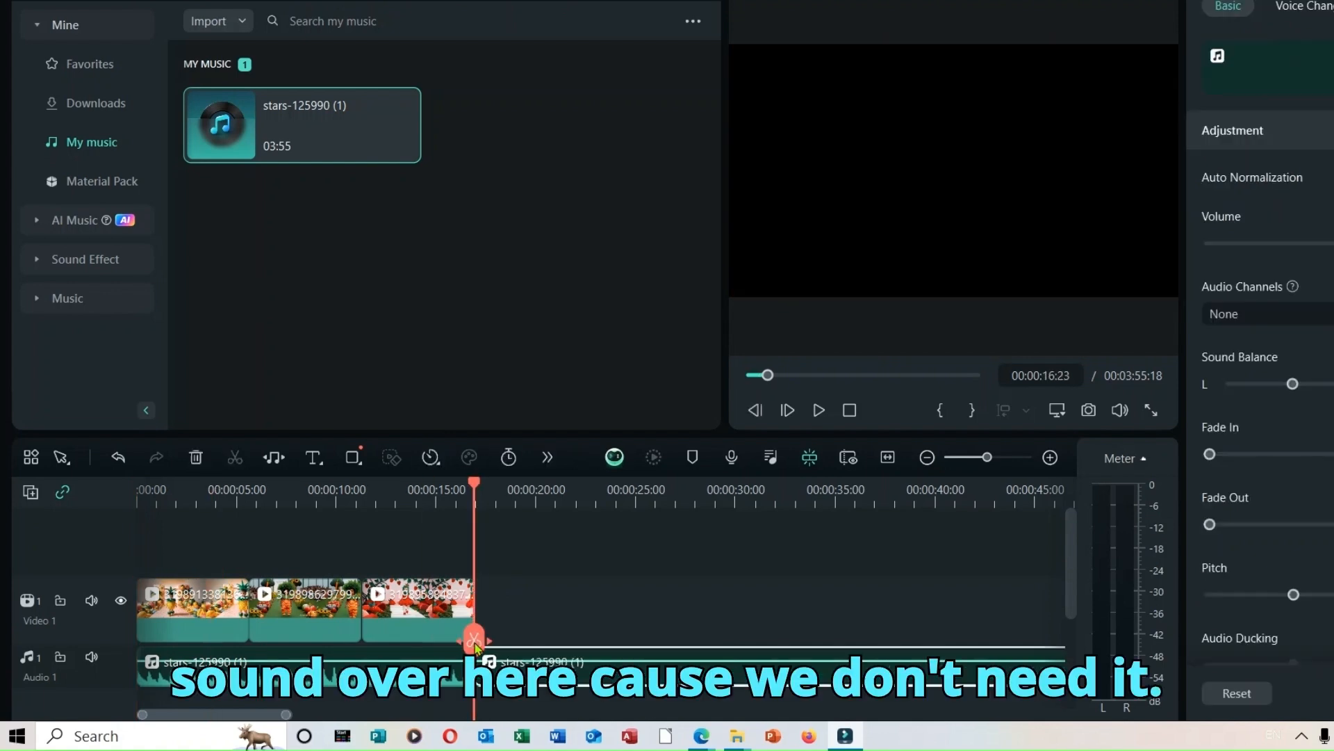
right_click(626, 667)
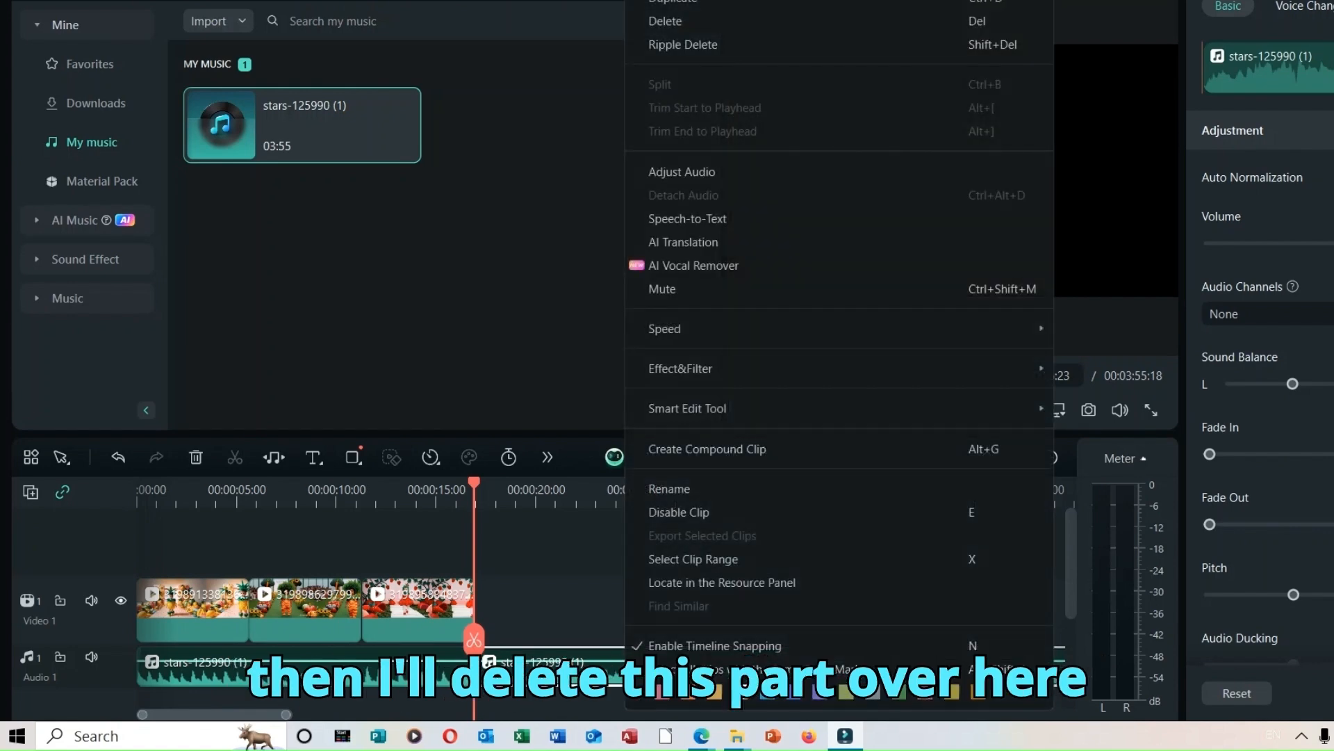
left_click(719, 26)
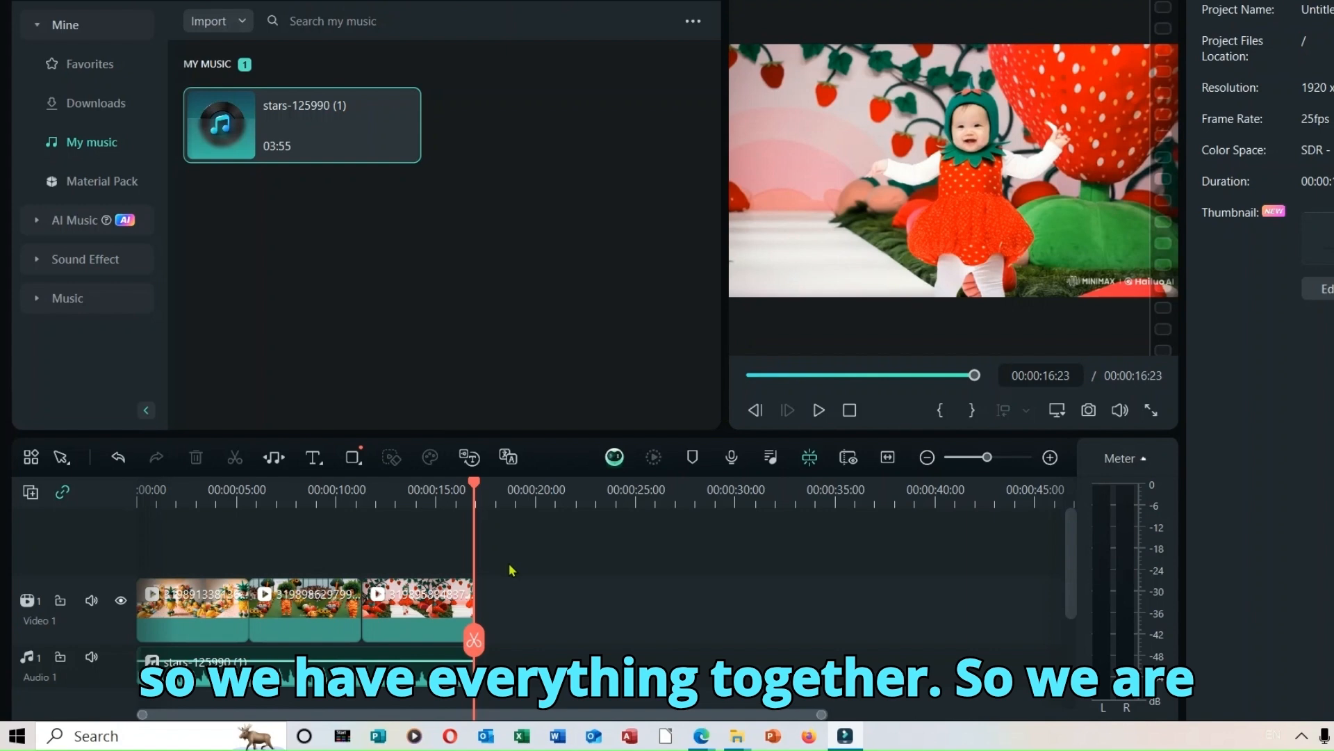
left_click_drag(474, 640, 80, 631)
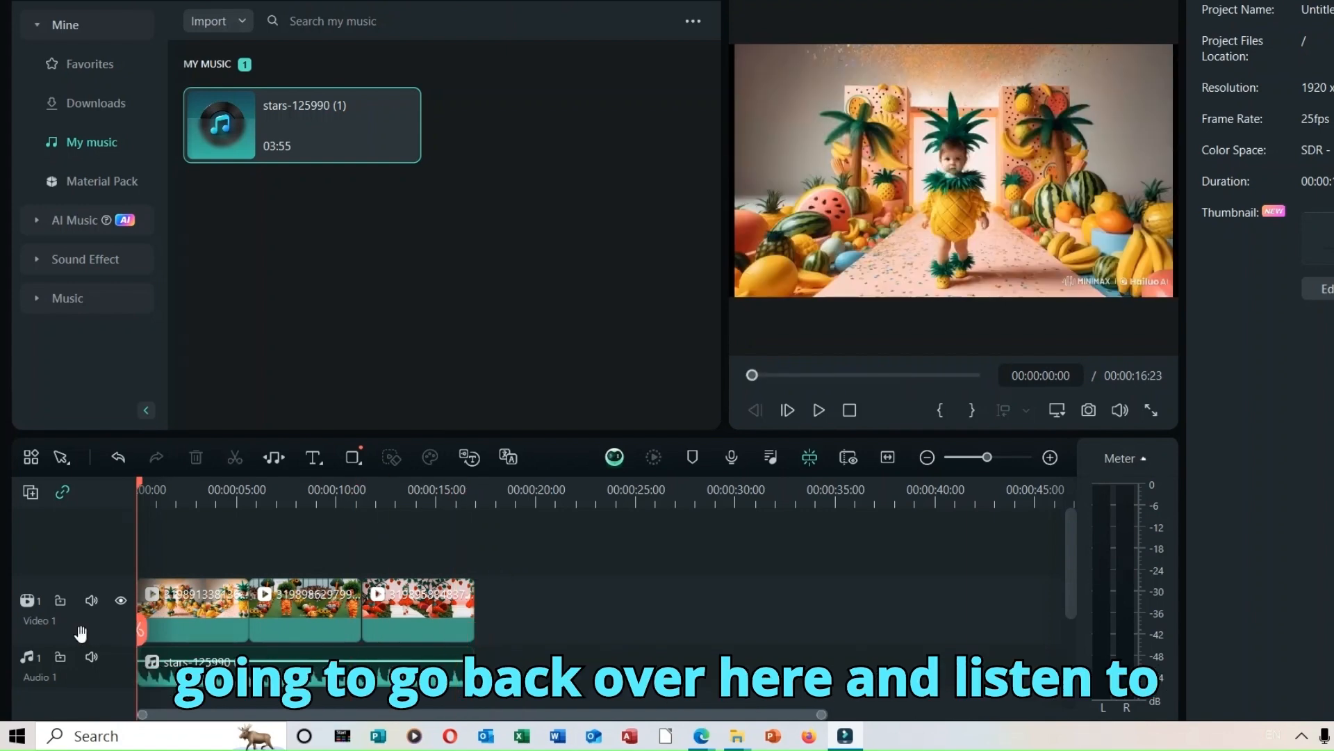